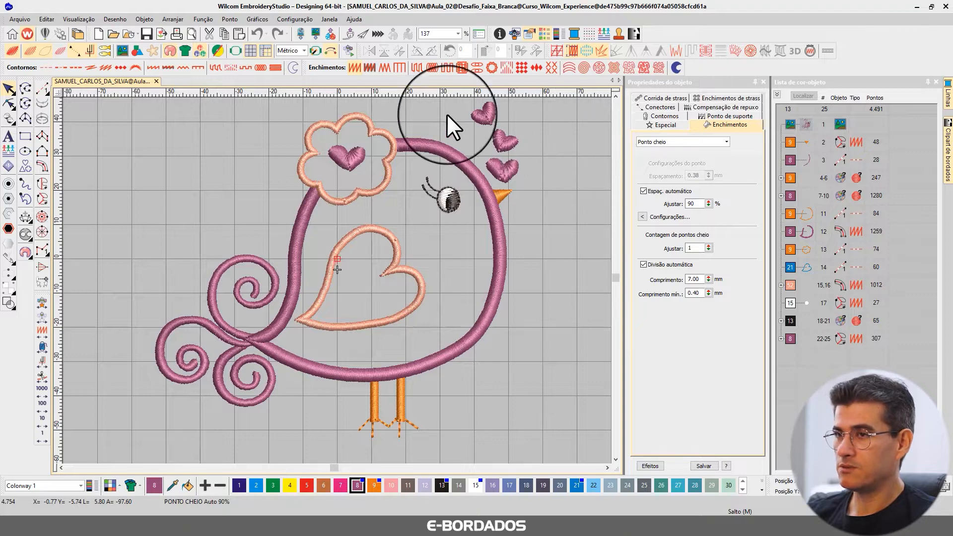
Display the reference picture, compare it with the digitized bird, and delete it from the design.
click(121, 55)
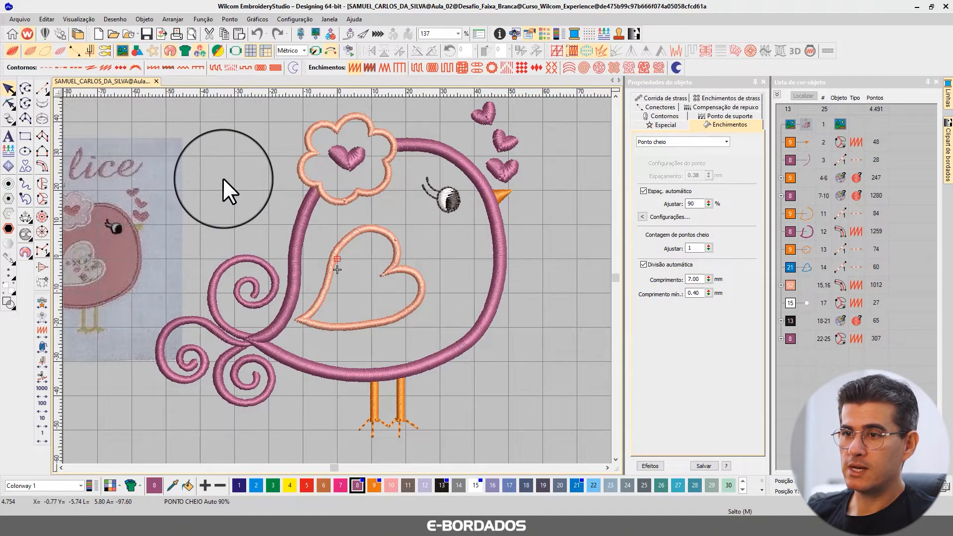
scroll(171, 212, down, 2)
scroll(335, 279, up, 4)
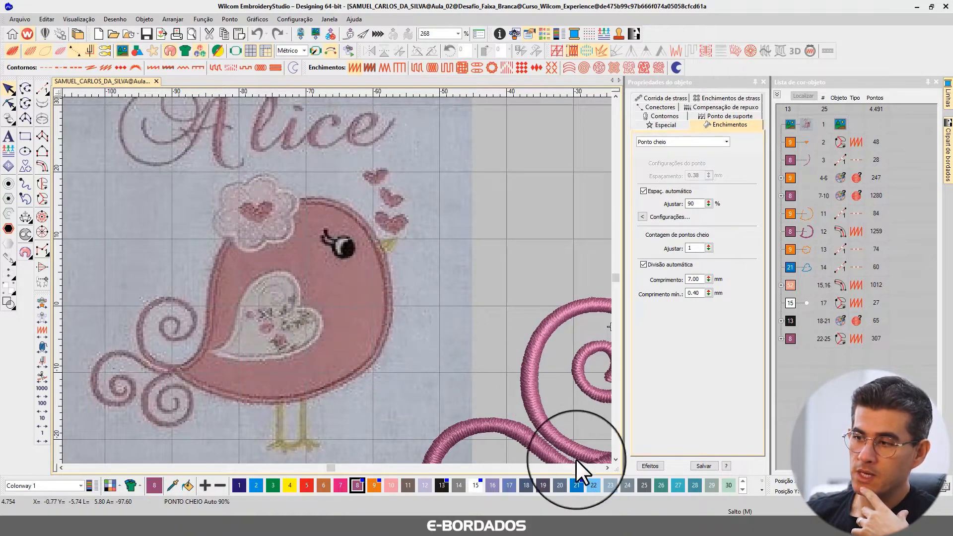
click(606, 468)
click(606, 467)
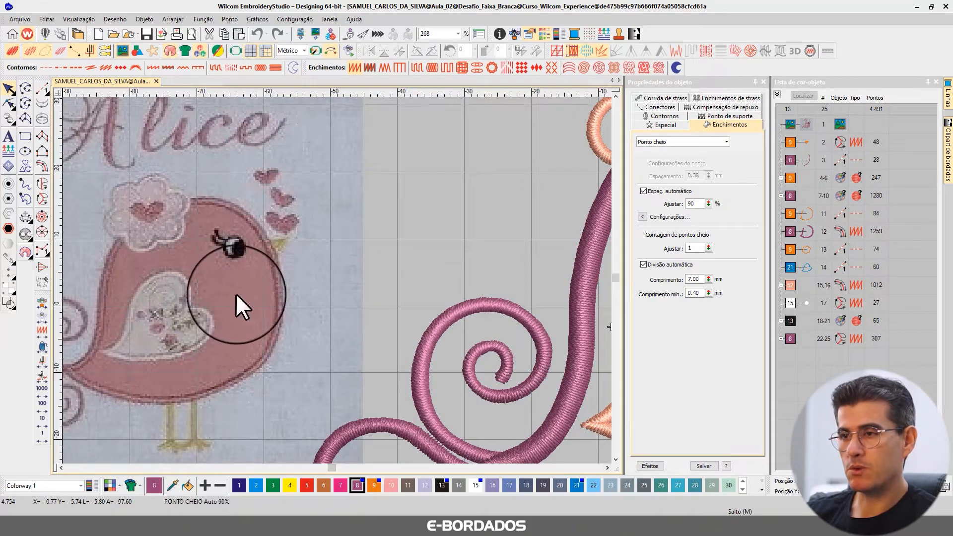
scroll(235, 293, down, 1)
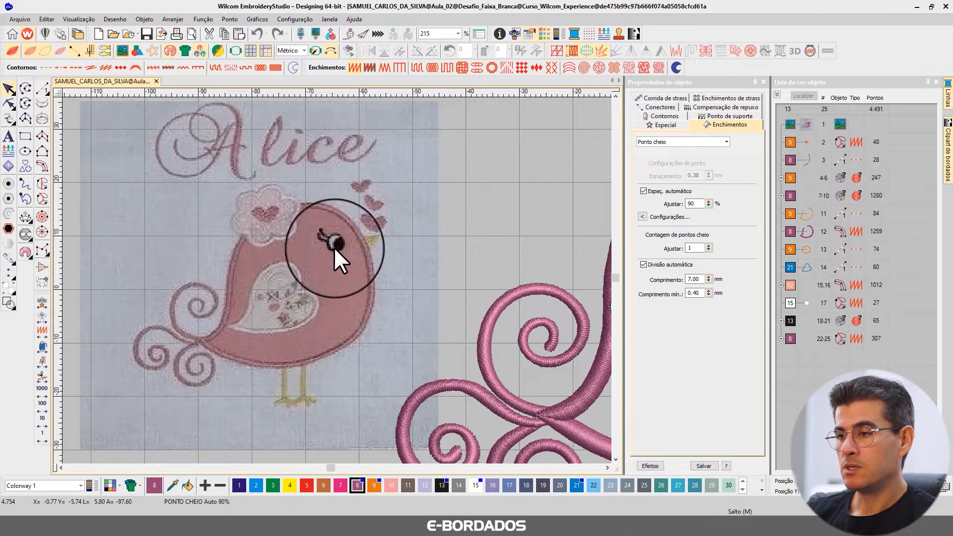
scroll(334, 245, down, 1)
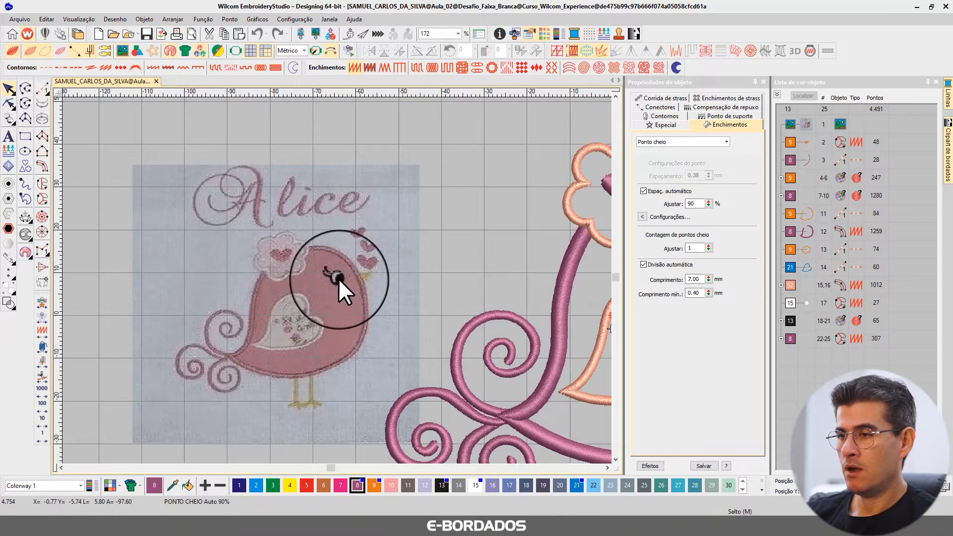
scroll(351, 280, down, 1)
scroll(350, 280, down, 1)
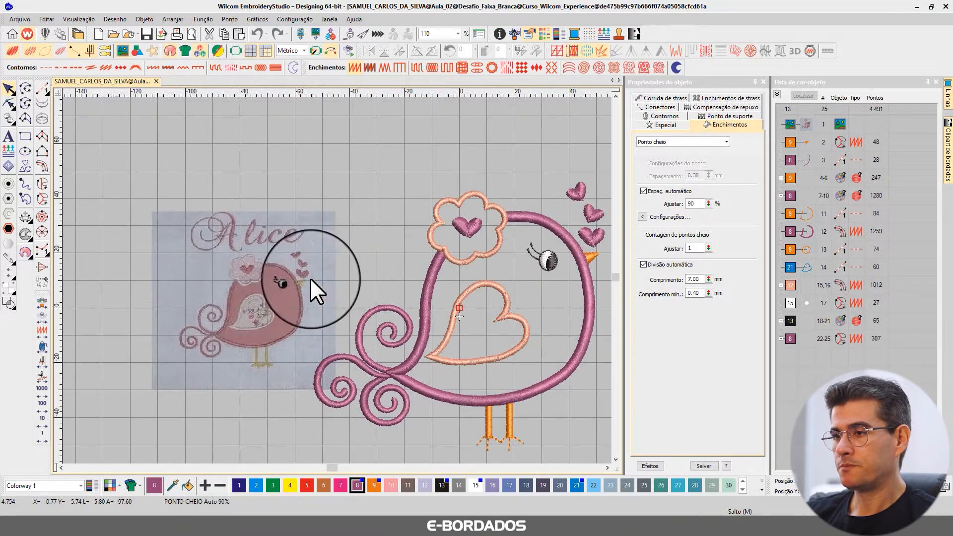
key(Delete)
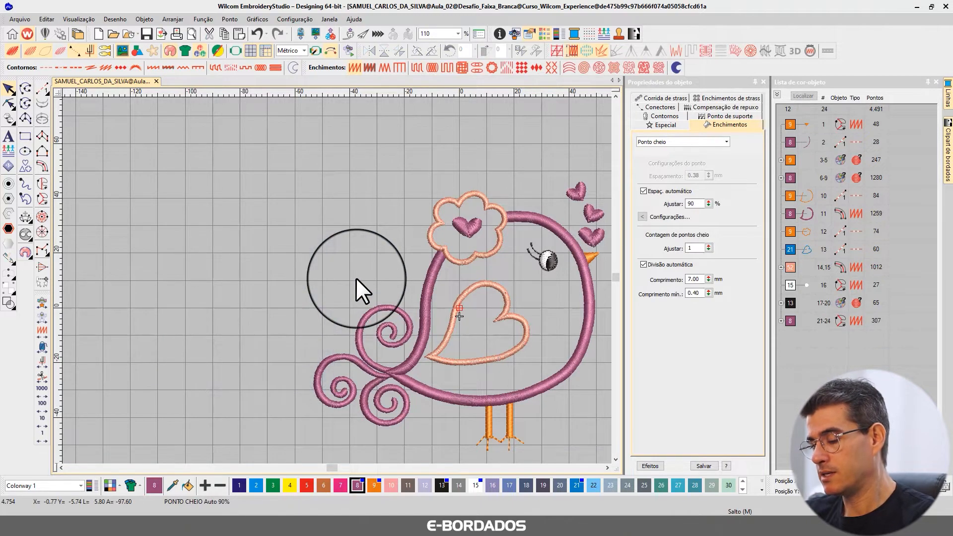
scroll(355, 281, up, 1)
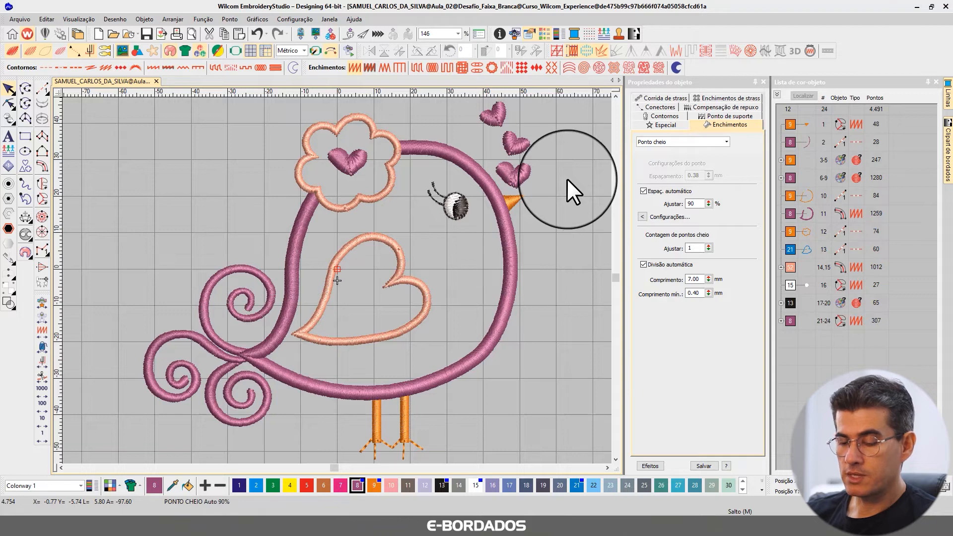
Play the stitch-out simulation of the bird at 4140 s/m and exit it.
key(ctrl+r)
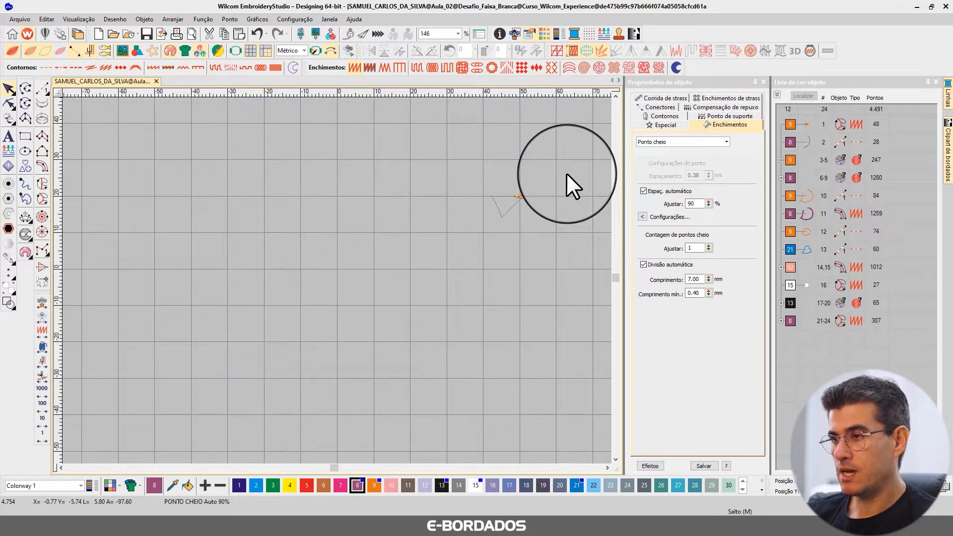
drag(432, 86, 424, 86)
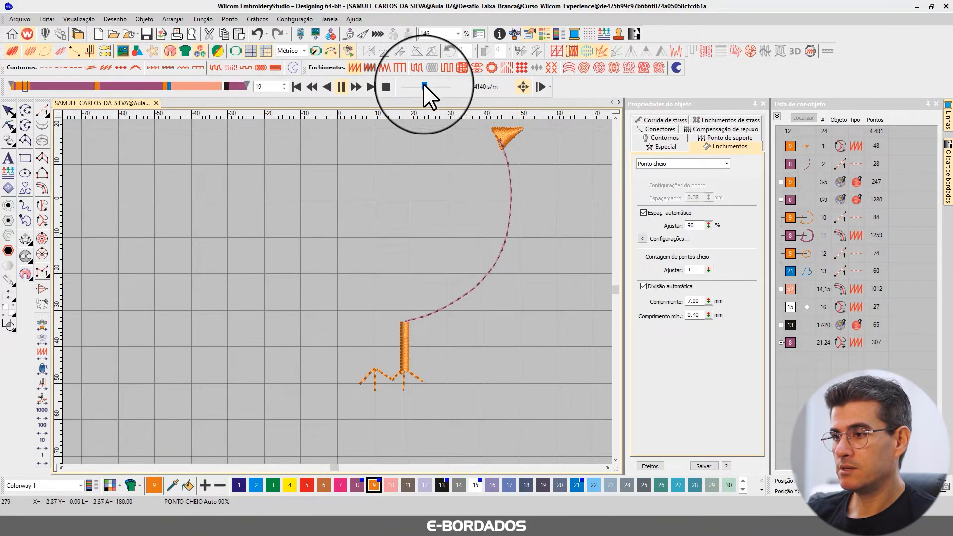
click(5, 109)
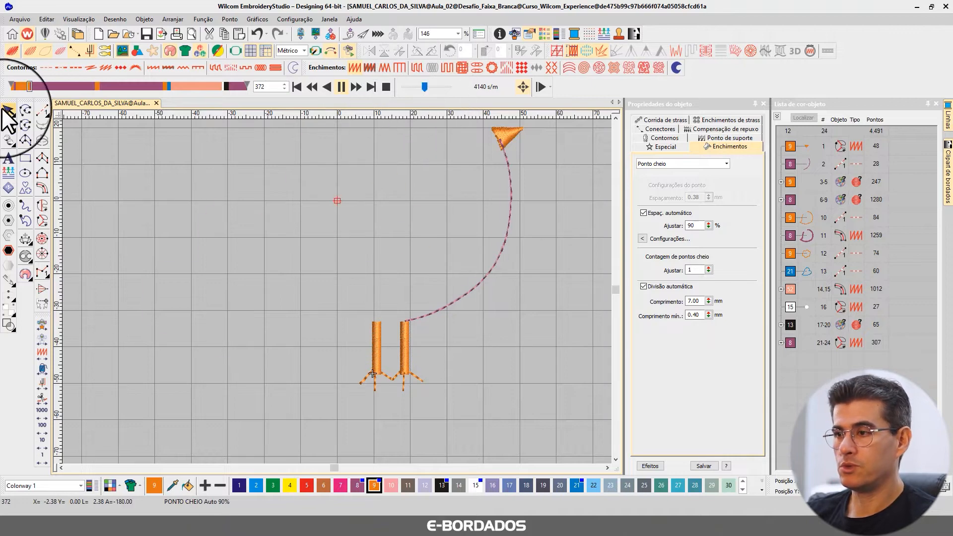
key(0)
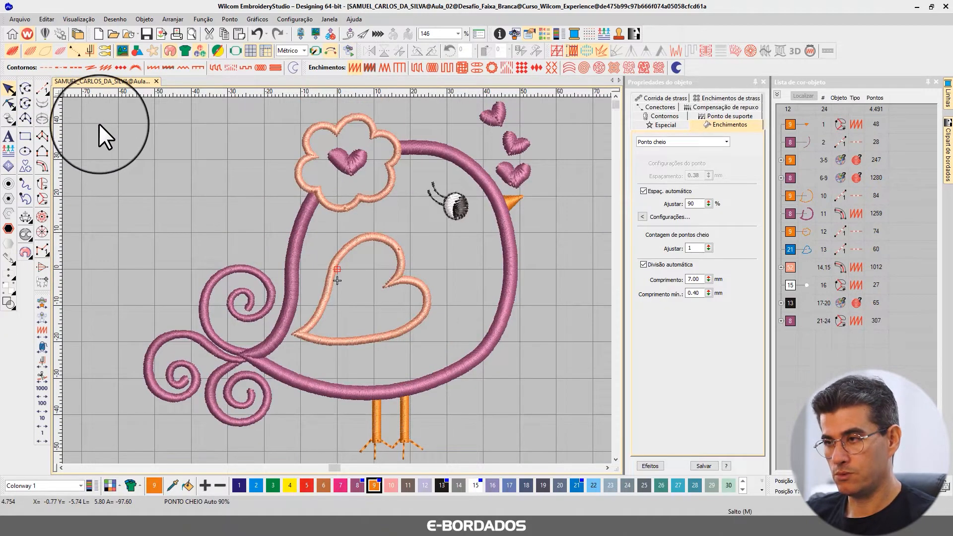
View the bird at 100% scale and replay its stitch-out simulation to the end, raising the speed to 17700 s/m.
key(1)
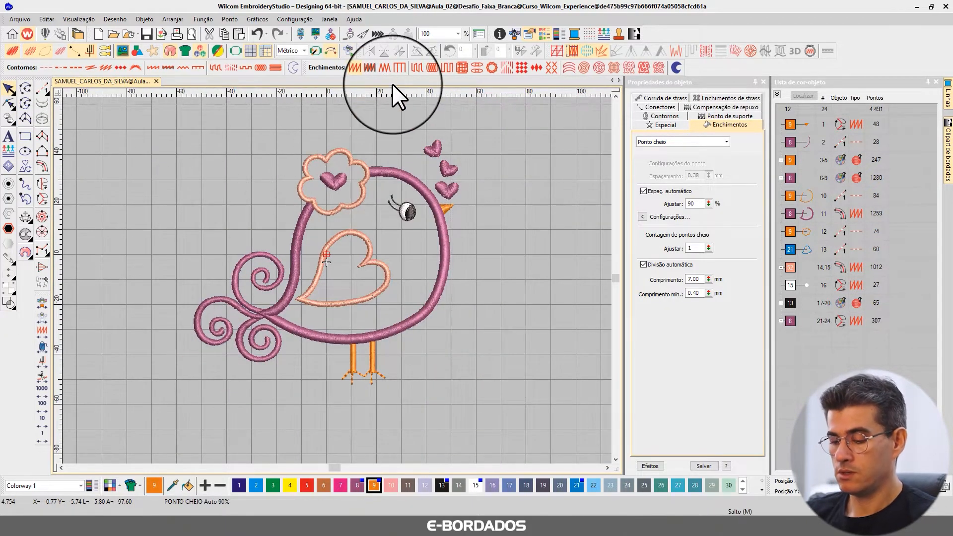
key(shift+r)
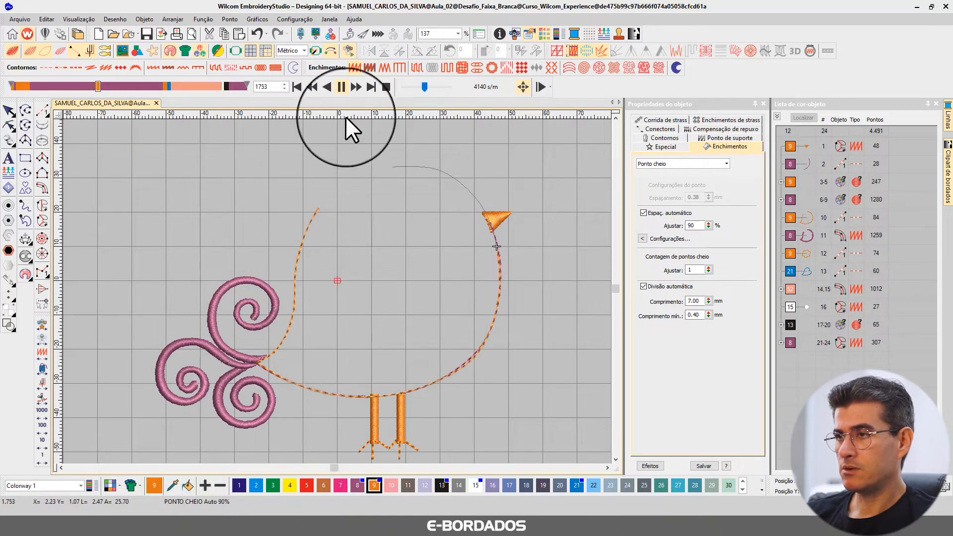
drag(425, 86, 435, 89)
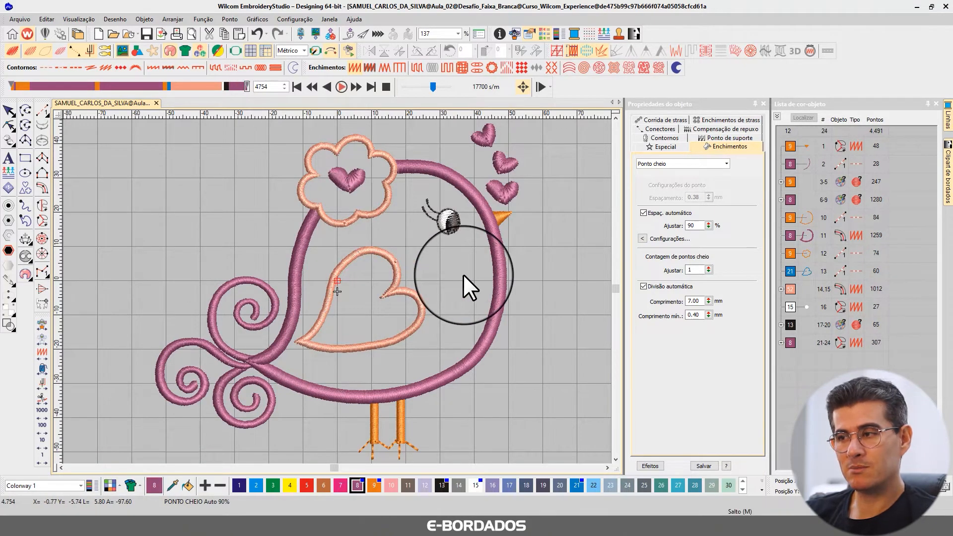
click(15, 110)
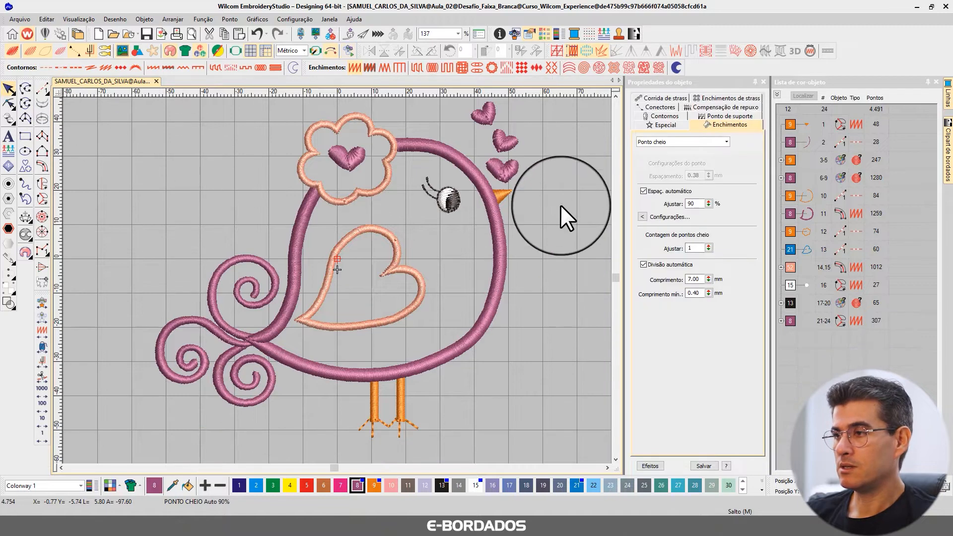
key(0)
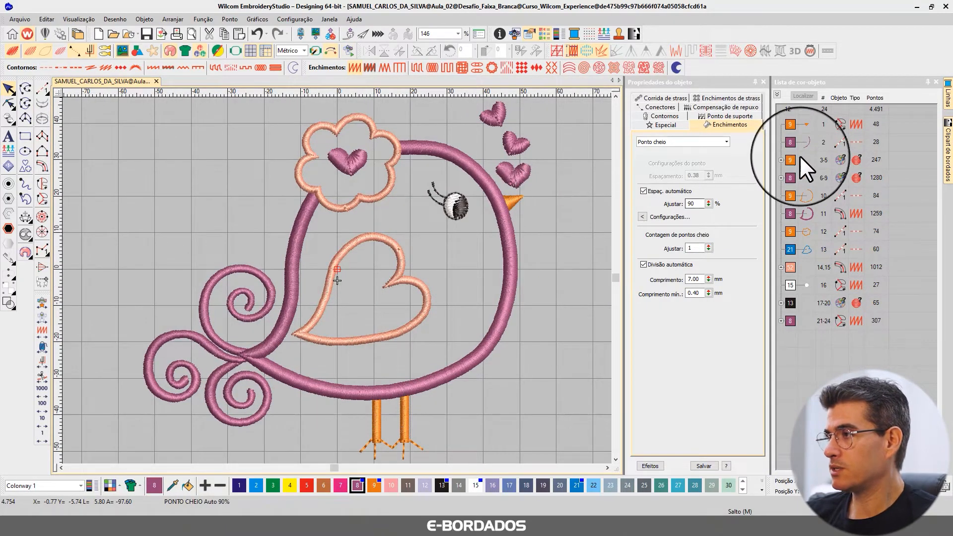
Show only objects 1 to 5, the beak, its connecting run and the legs, hiding the rest of the design.
click(810, 141)
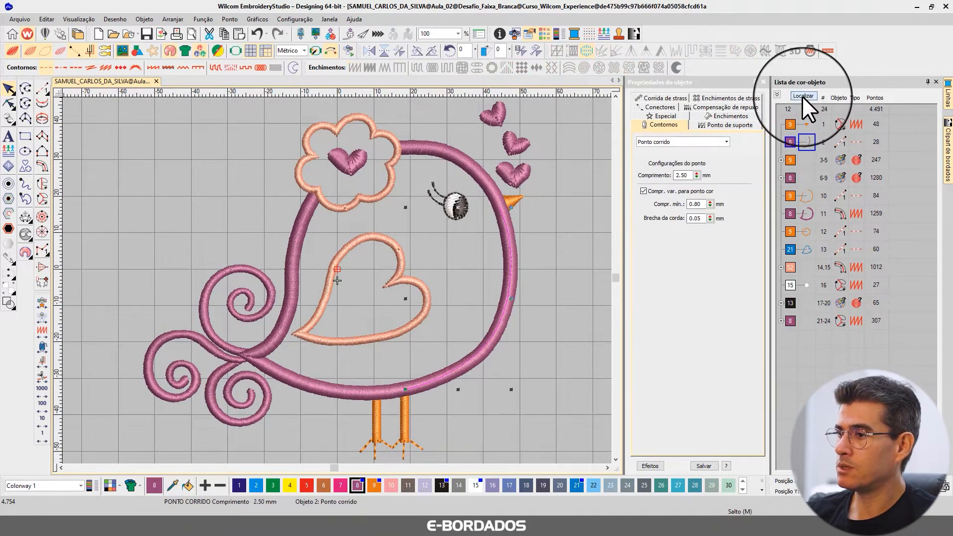
click(803, 96)
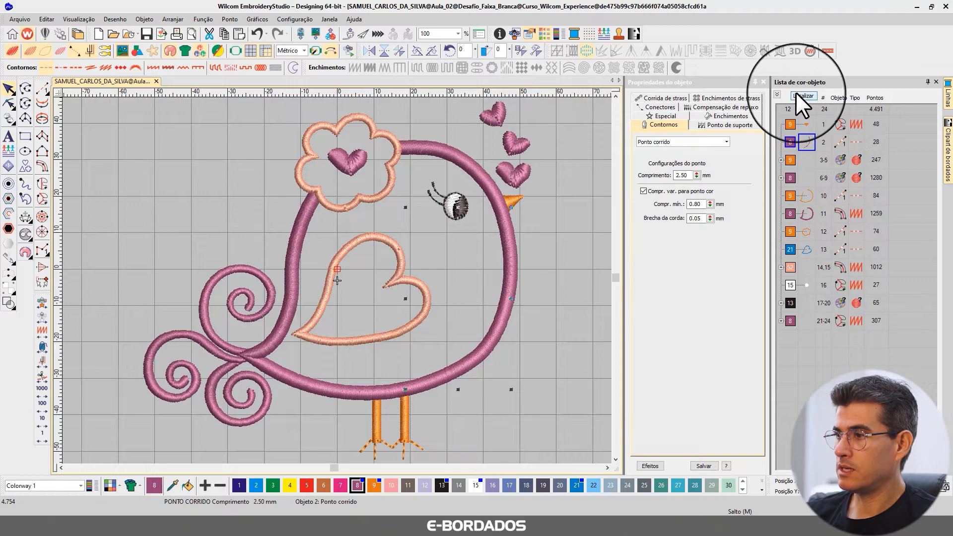
click(799, 124)
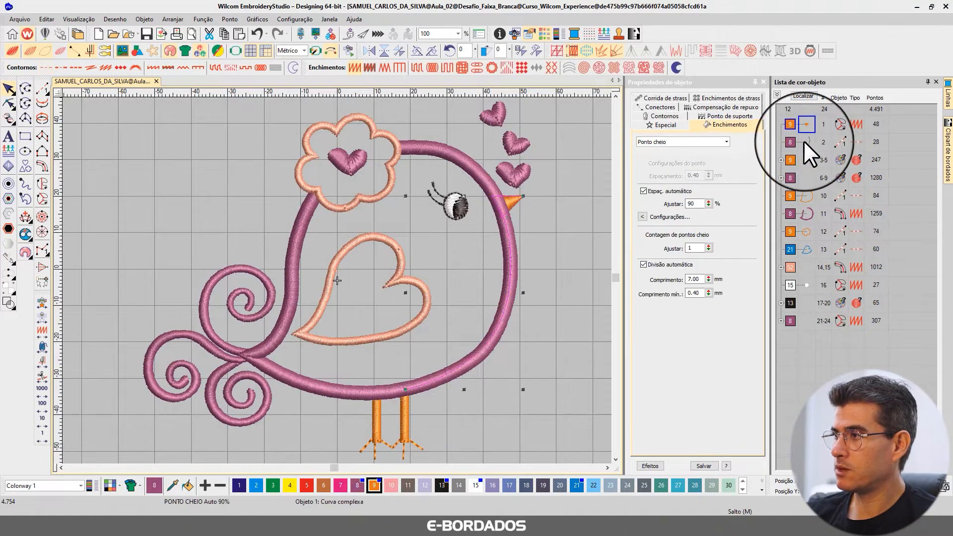
shift+click(790, 161)
click(802, 95)
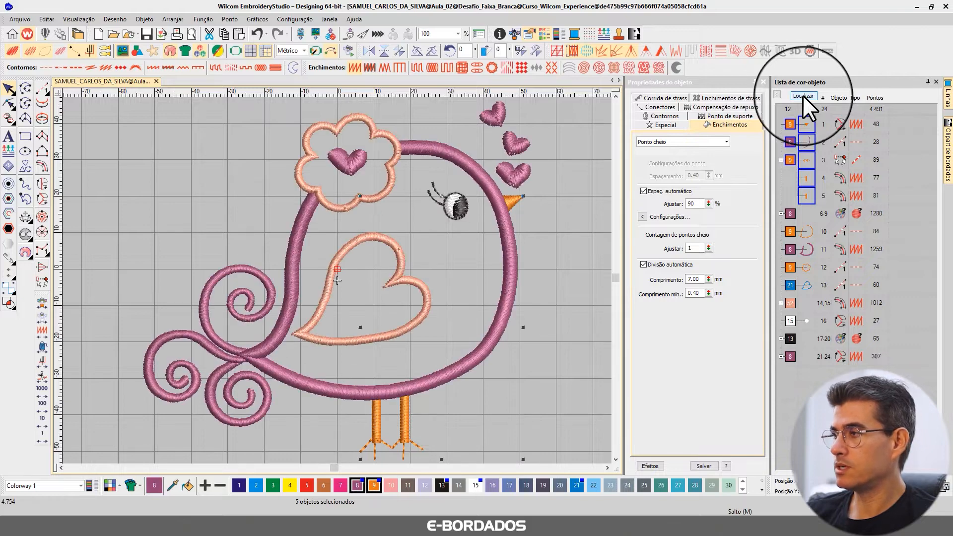
key(shift+s)
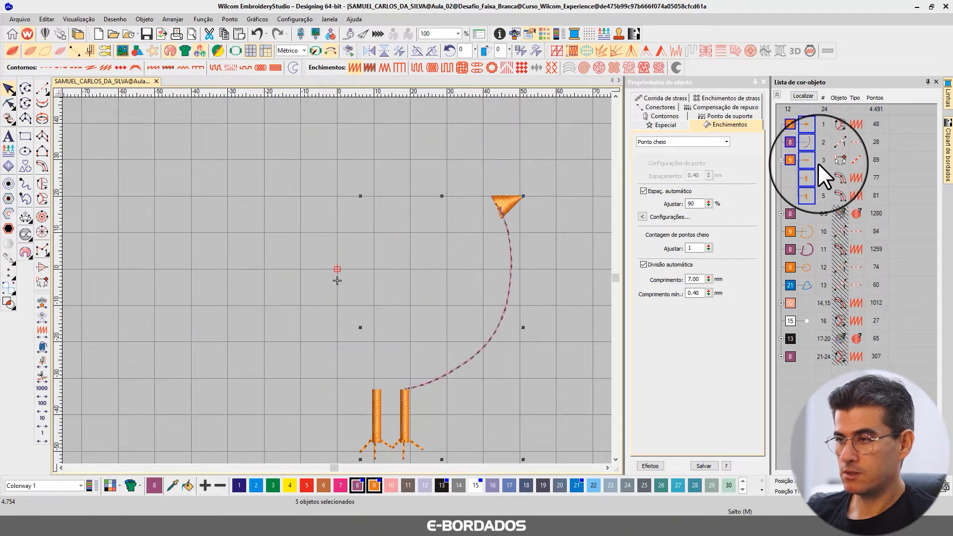
Turn off the realistic stitch view and recolour the running stitch between beak and legs with orange colour 9.
key(t)
click(539, 231)
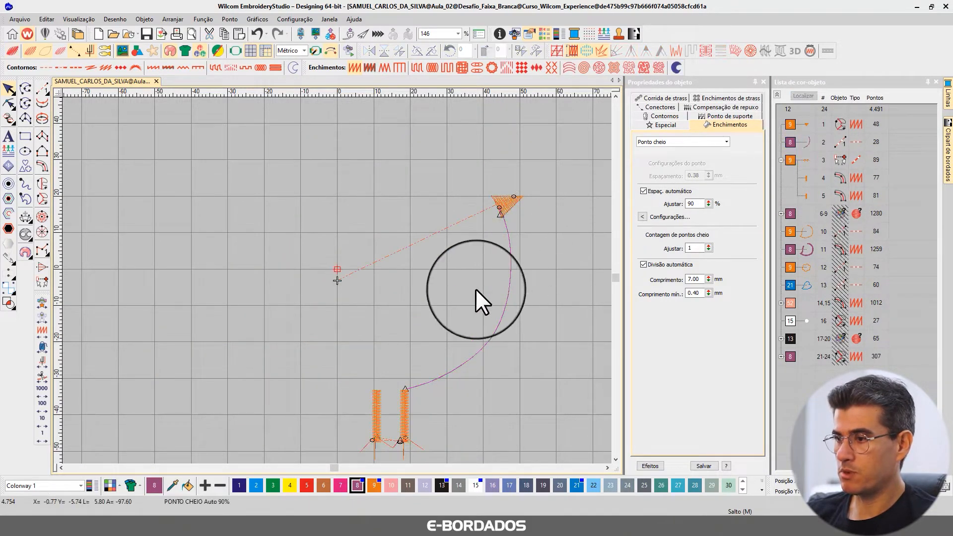
click(807, 142)
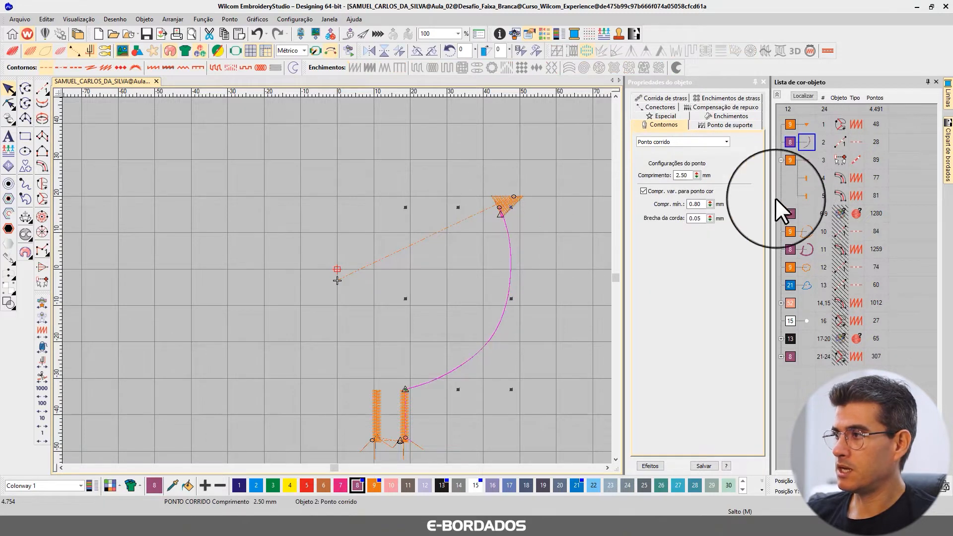
click(374, 485)
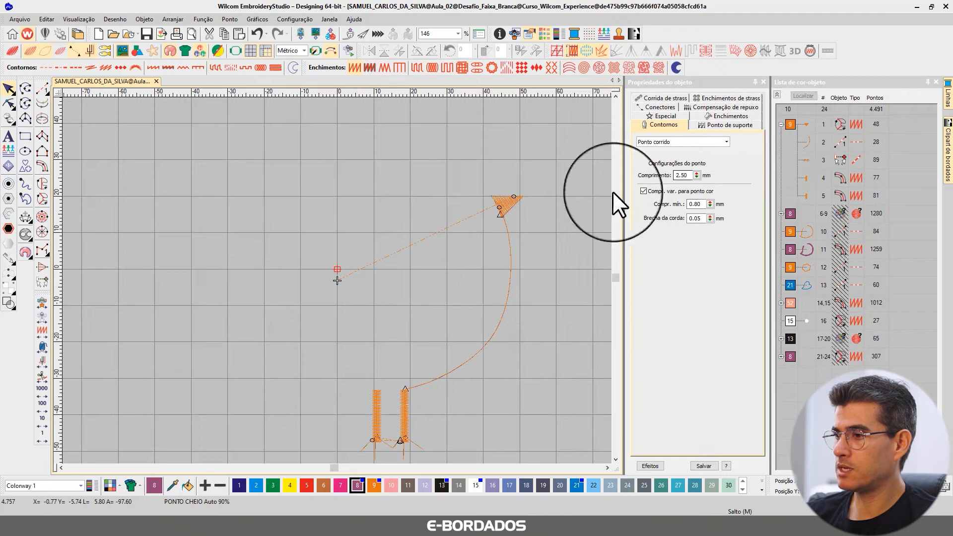
Travel backward through the design's stitch sequence in jumps of 100 and 1000 stitches to the beak and legs.
click(41, 411)
click(42, 411)
click(42, 411)
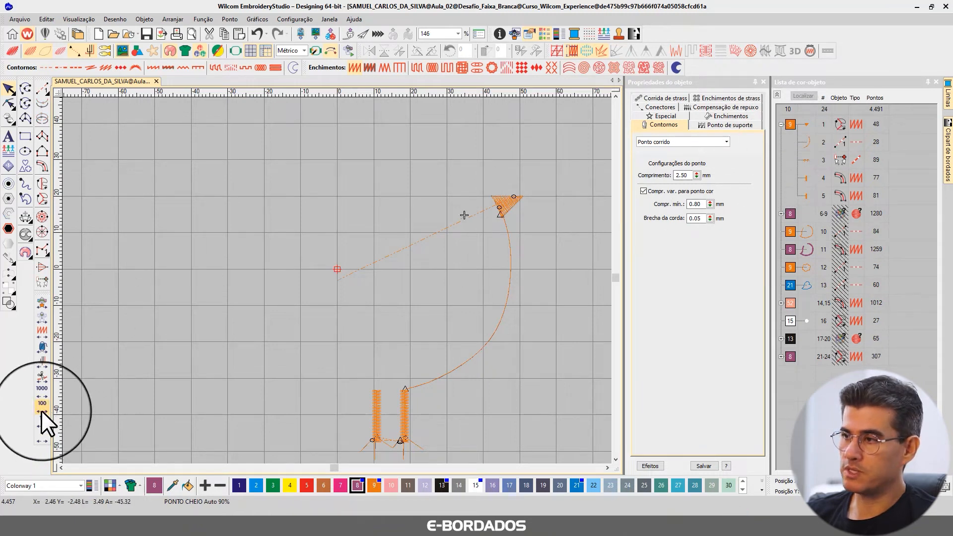
click(42, 411)
click(42, 411)
click(42, 411)
click(41, 411)
click(42, 411)
click(42, 410)
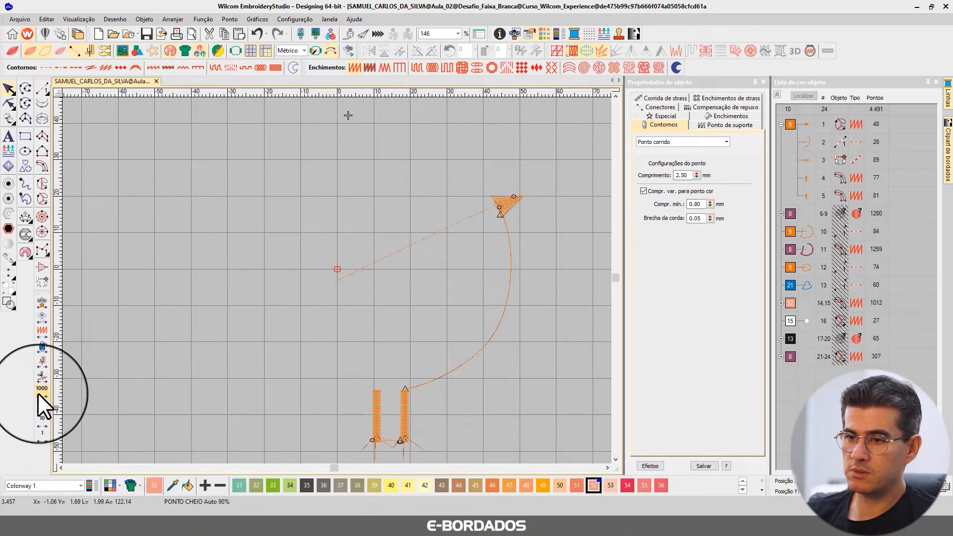
click(41, 420)
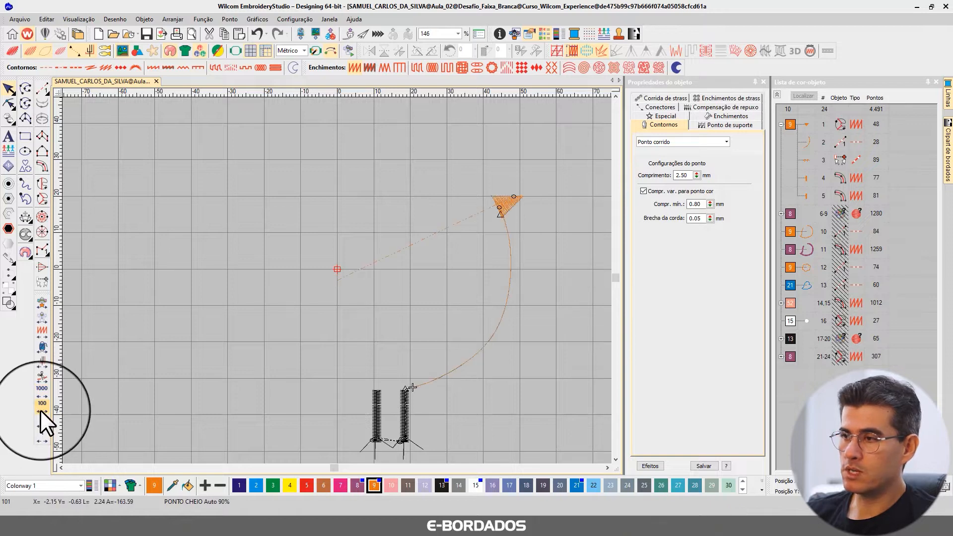
Travel through the beak and the connecting run in jumps of 10 stitches to examine their sewing order.
click(43, 425)
click(42, 424)
click(42, 424)
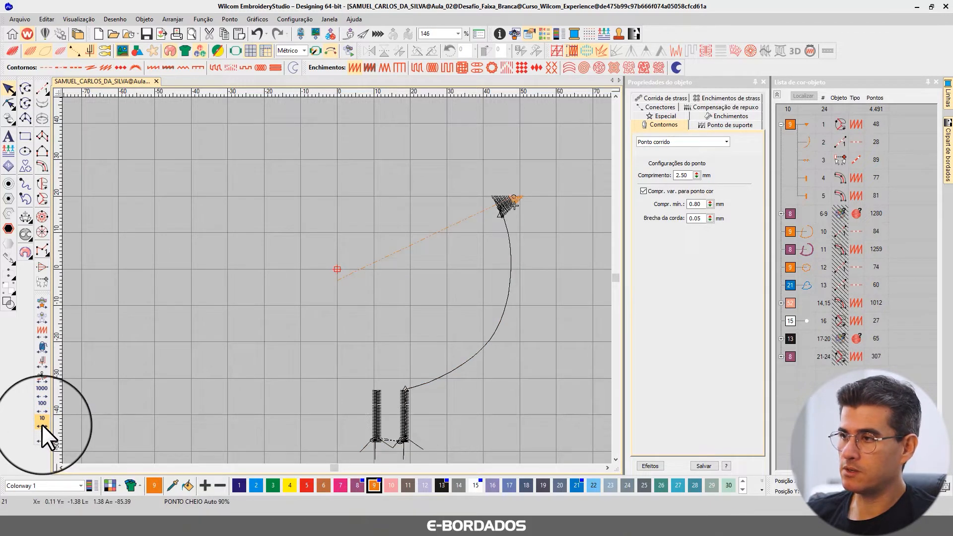
click(42, 424)
click(42, 424)
click(42, 425)
click(42, 424)
click(42, 425)
click(42, 424)
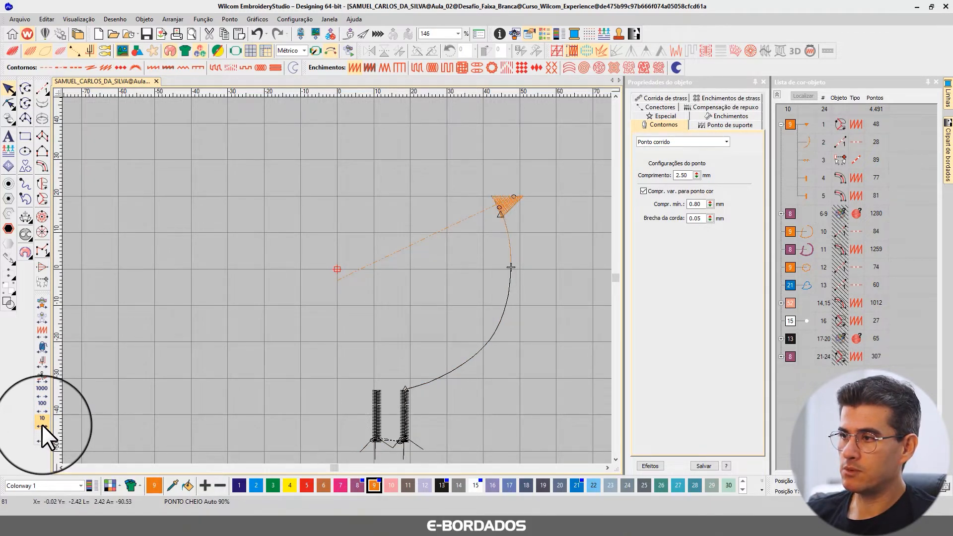
click(41, 425)
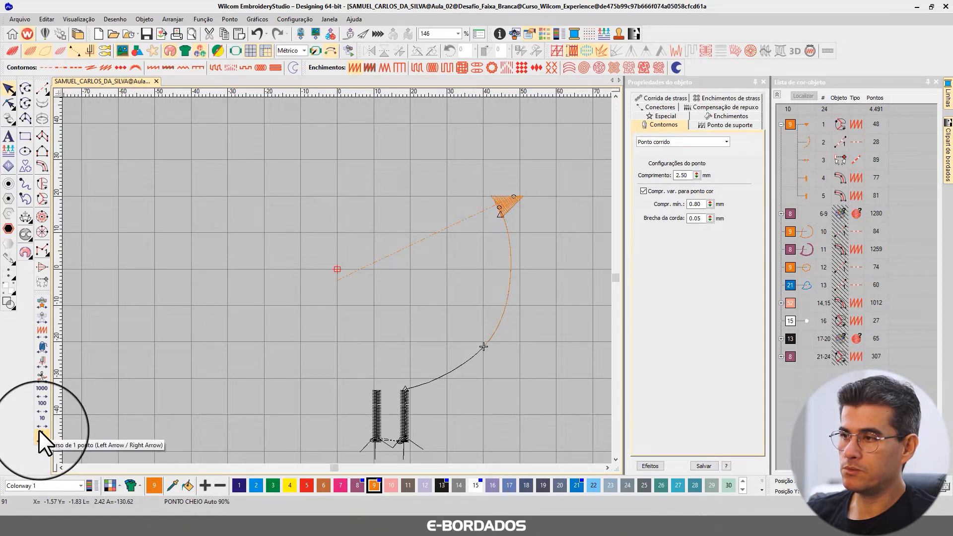
Travel one stitch at a time, forward and backward, to examine how the feet and legs are sewn.
click(41, 431)
click(40, 432)
click(40, 432)
click(41, 431)
click(40, 431)
click(41, 432)
key(Right)
key(Right)
key(Right)
key(Right)
key(Right)
key(Right)
key(Right)
key(Right)
key(Right)
key(Right)
key(Right)
key(Right)
key(Right)
key(Right)
key(Right)
key(Right)
key(Right)
key(Right)
key(Right)
key(Right)
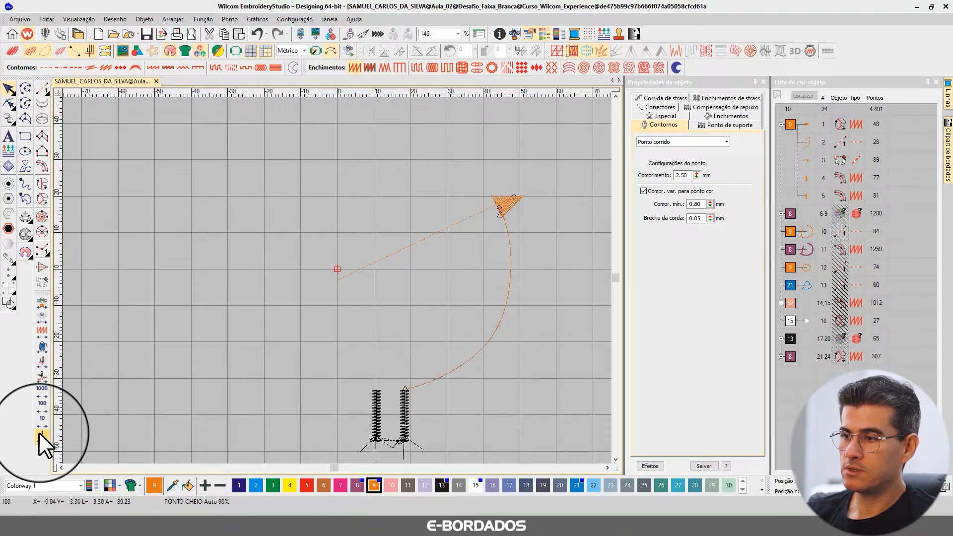
key(Left)
key(Left)
key(Left)
key(Left)
key(Left)
key(Left)
key(Left)
key(Left)
key(Left)
key(Left)
key(Left)
key(Left)
key(Left)
key(Left)
key(Left)
key(Left)
key(Left)
key(Left)
key(Left)
key(Left)
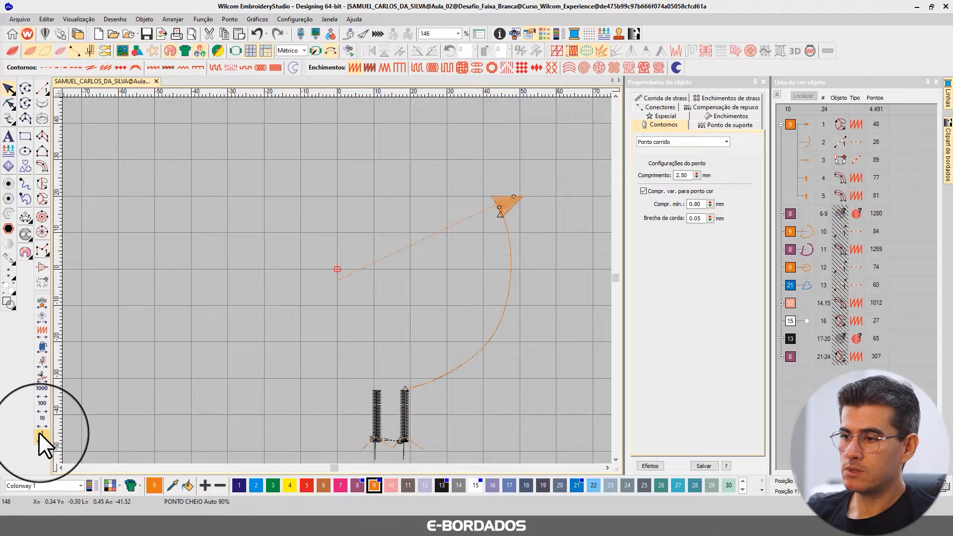
key(Left)
key(Left)
key(Left)
key(Left)
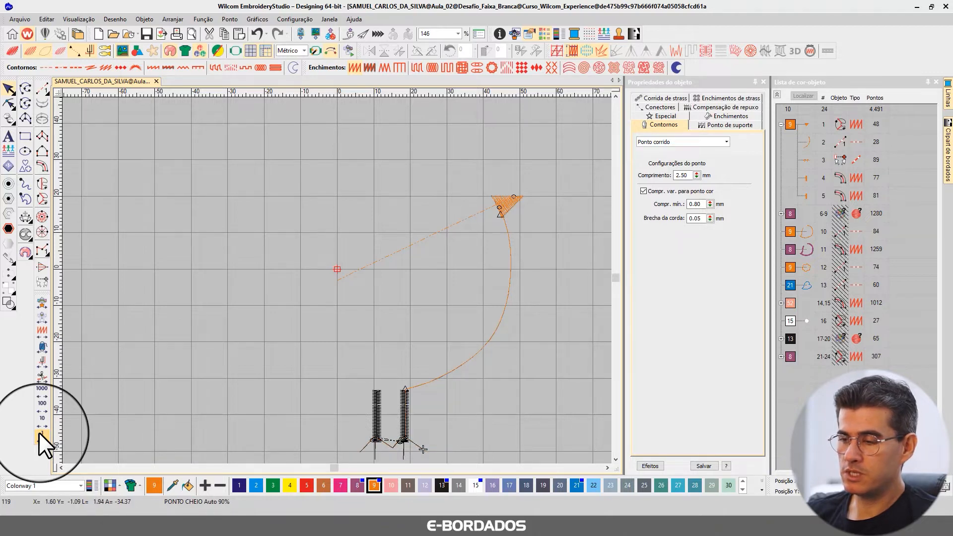
Set the beak, connecting run, feet and legs to trim after the object only if the next connector exceeds 4.50 mm.
key(ctrl+a)
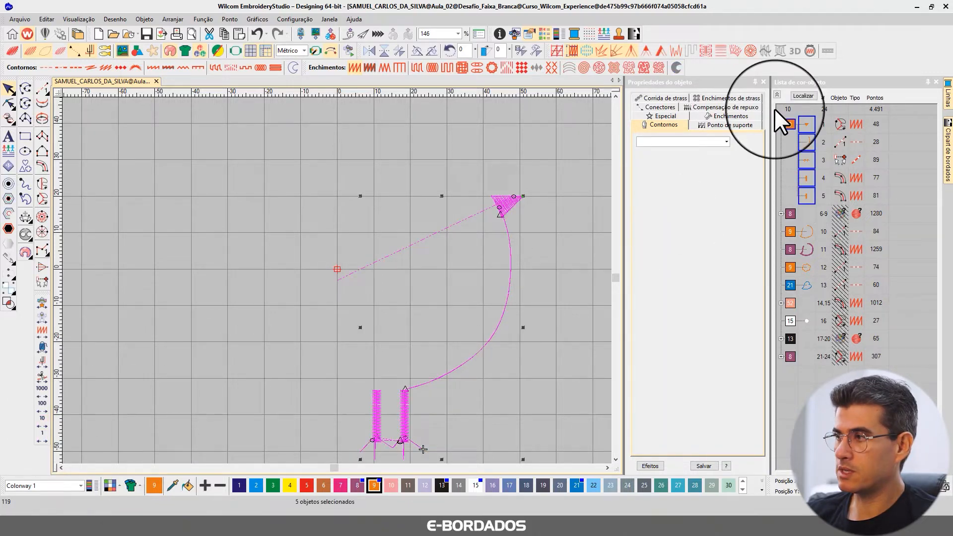
click(661, 107)
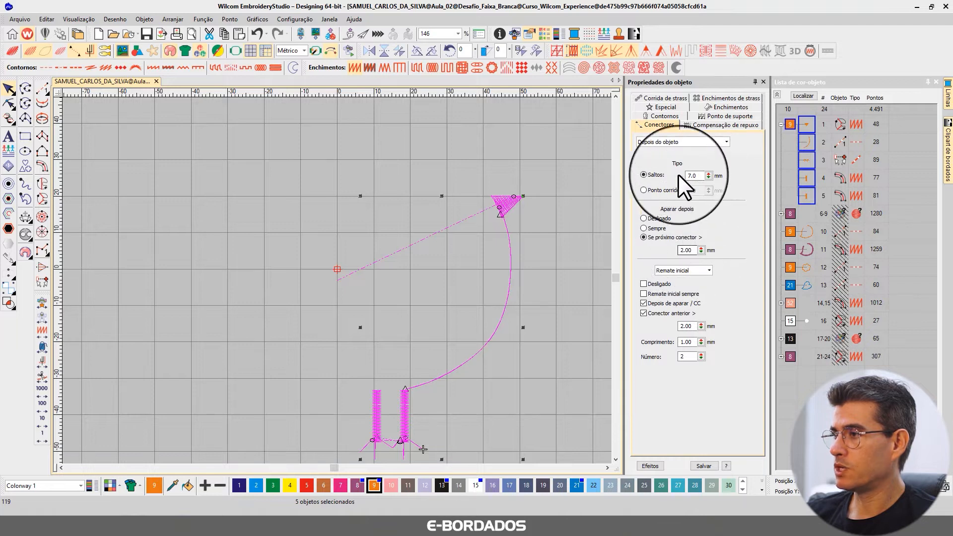
double_click(686, 249)
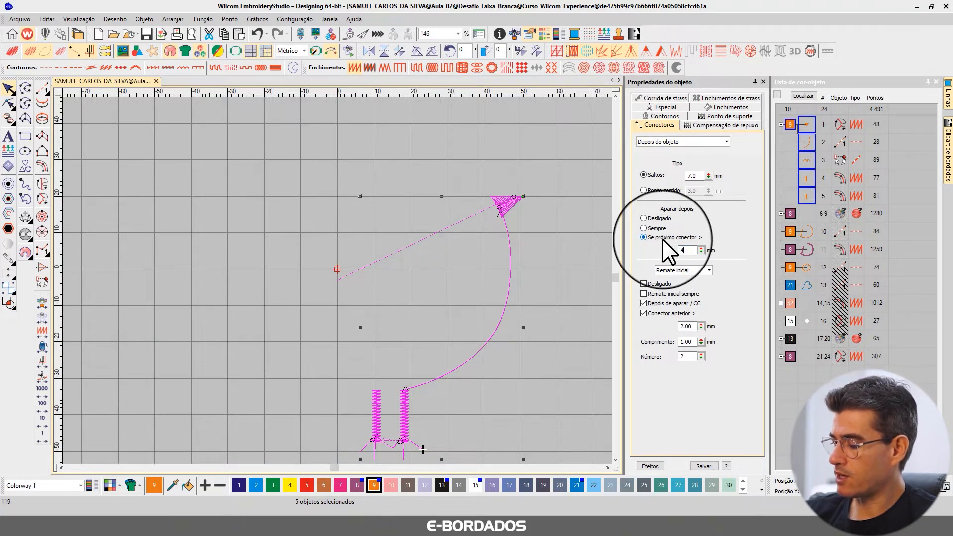
text(4.50)
key(Return)
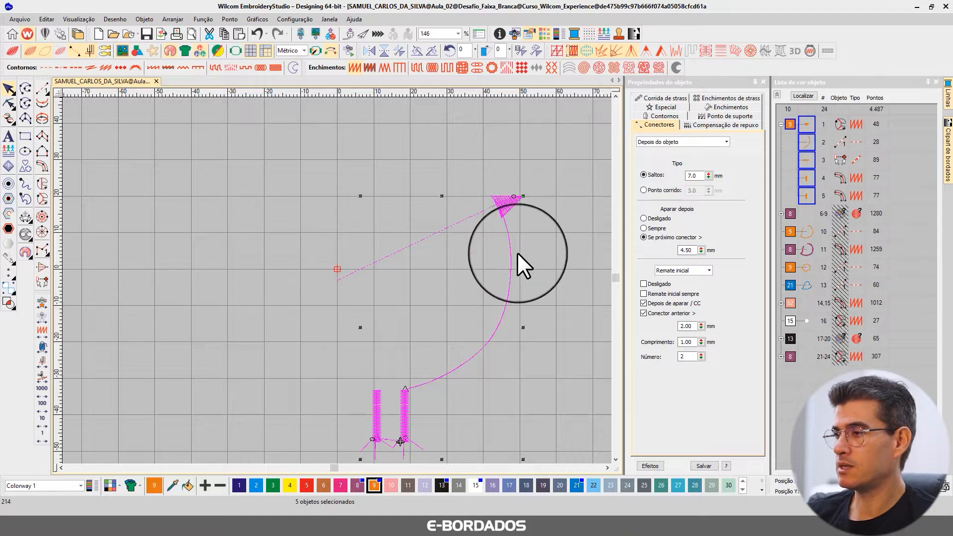
click(527, 234)
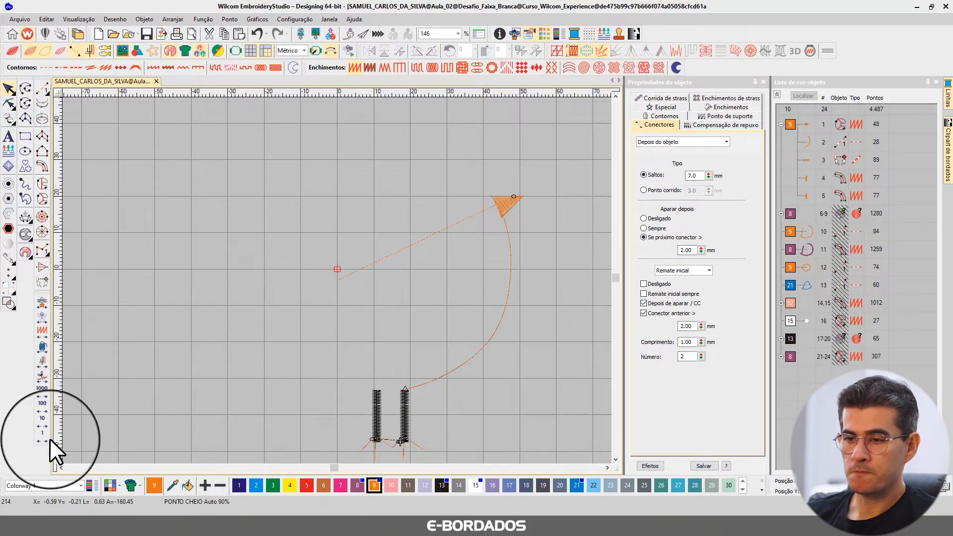
Travel backward in jumps of 10 stitches from the legs to the connecting run.
click(43, 424)
click(42, 424)
click(43, 425)
click(42, 424)
click(43, 424)
click(43, 424)
click(43, 424)
click(42, 424)
click(42, 424)
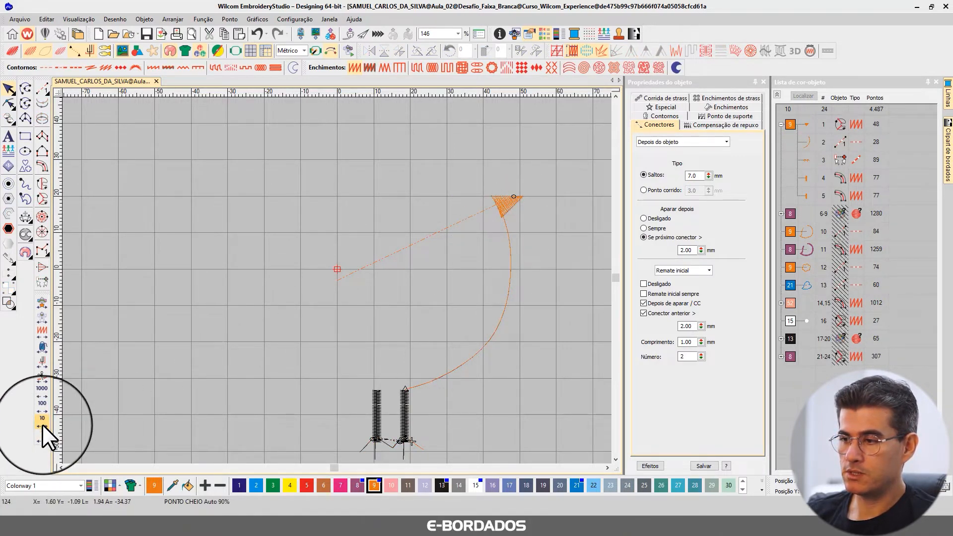
click(43, 424)
click(43, 425)
click(43, 424)
key(b)
drag(322, 373, 448, 476)
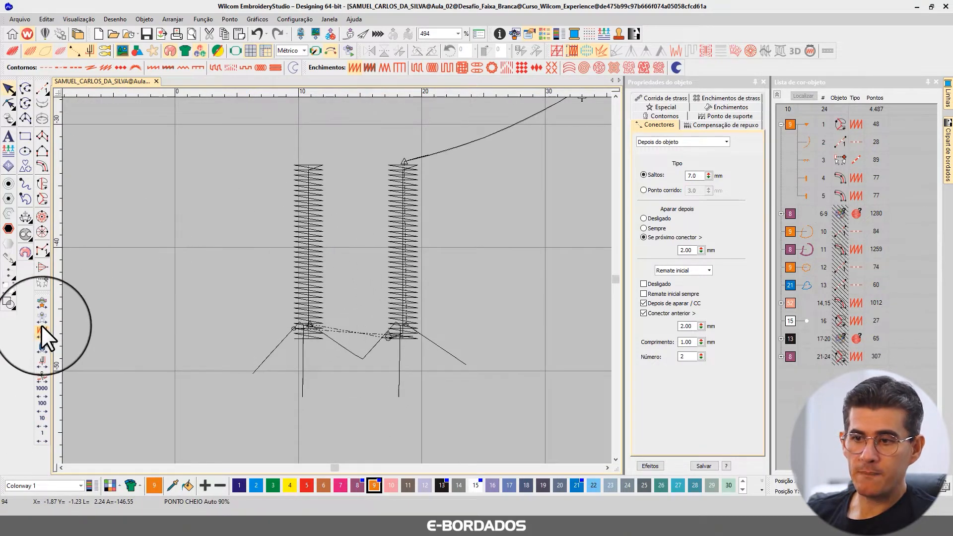
Travel forward in jumps of 10 stitches, plus a single stitch, to examine how the feet and leg columns connect.
click(43, 418)
click(42, 419)
click(42, 418)
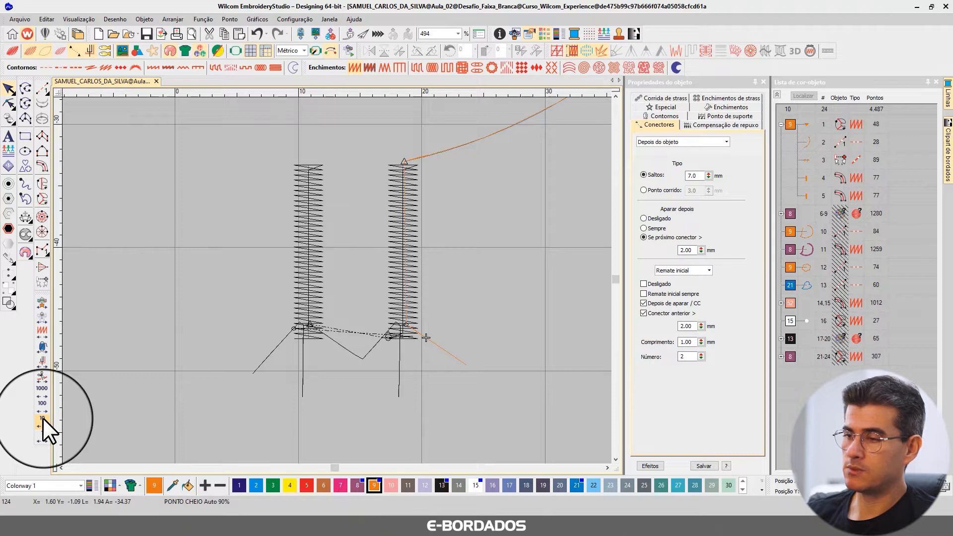
click(43, 419)
click(43, 418)
click(43, 419)
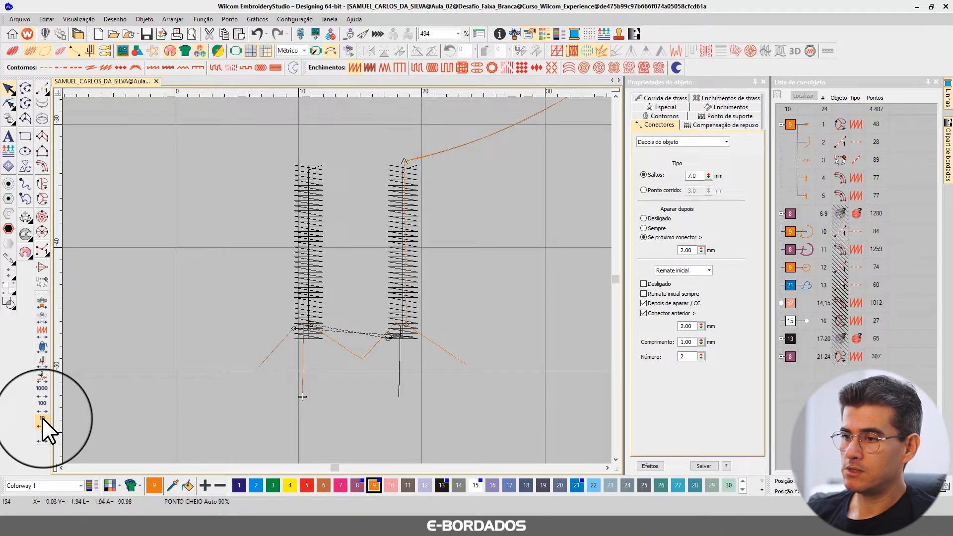
click(43, 418)
click(43, 418)
click(42, 418)
click(43, 418)
click(42, 418)
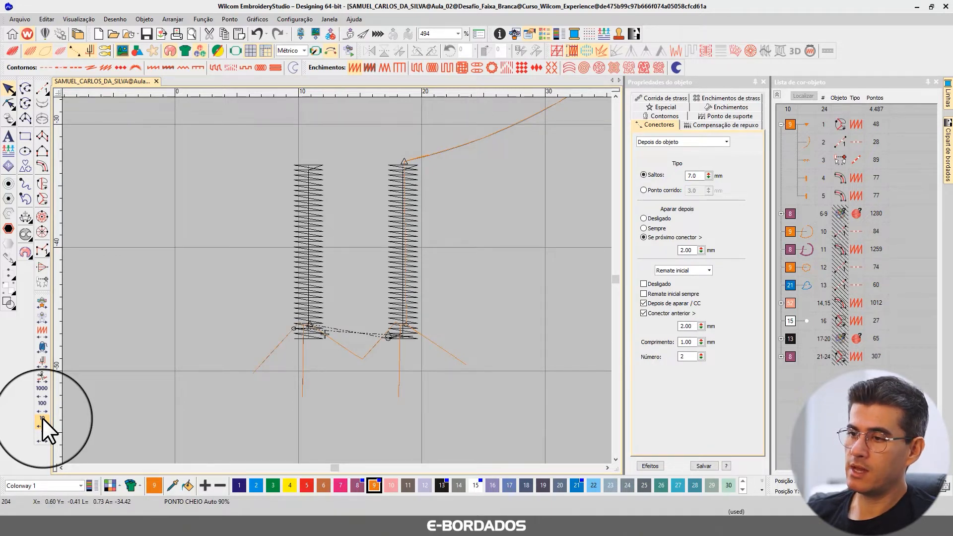
click(43, 418)
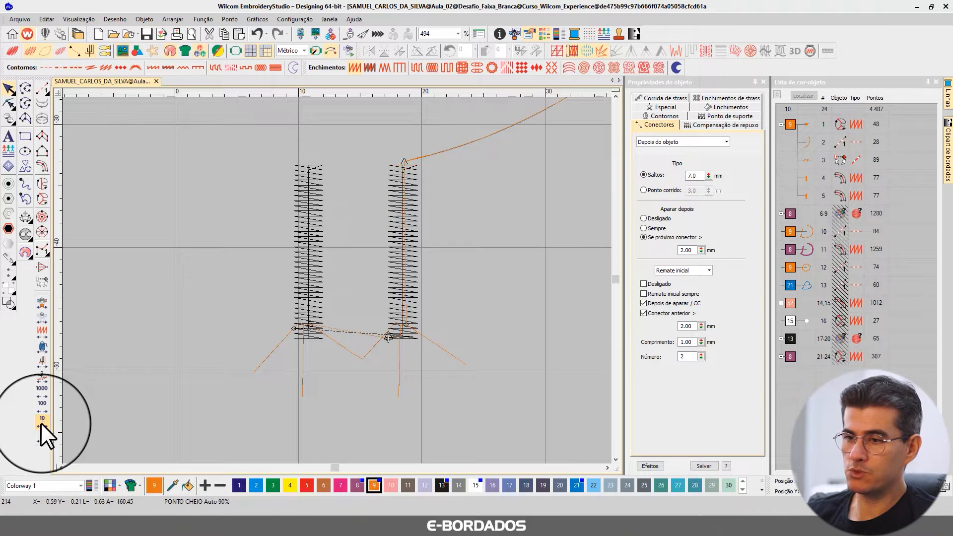
click(40, 434)
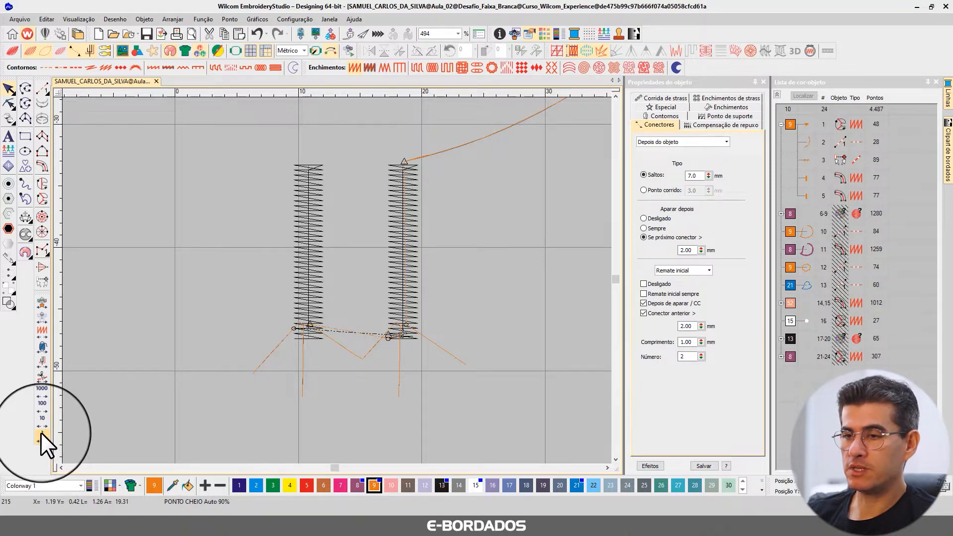
Delete both leg columns to examine the running stitches of the feet, and undo the deletion.
click(8, 88)
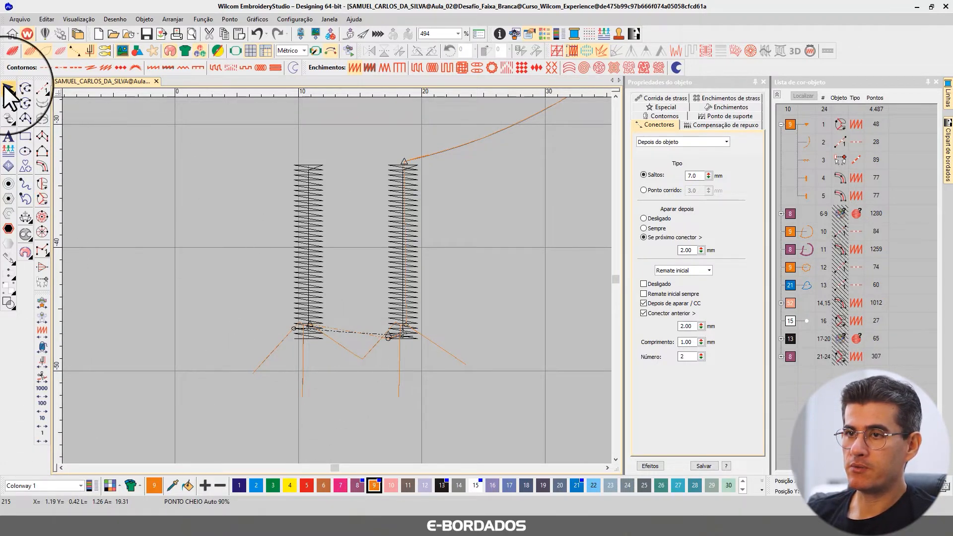
click(406, 231)
ctrl+click(312, 232)
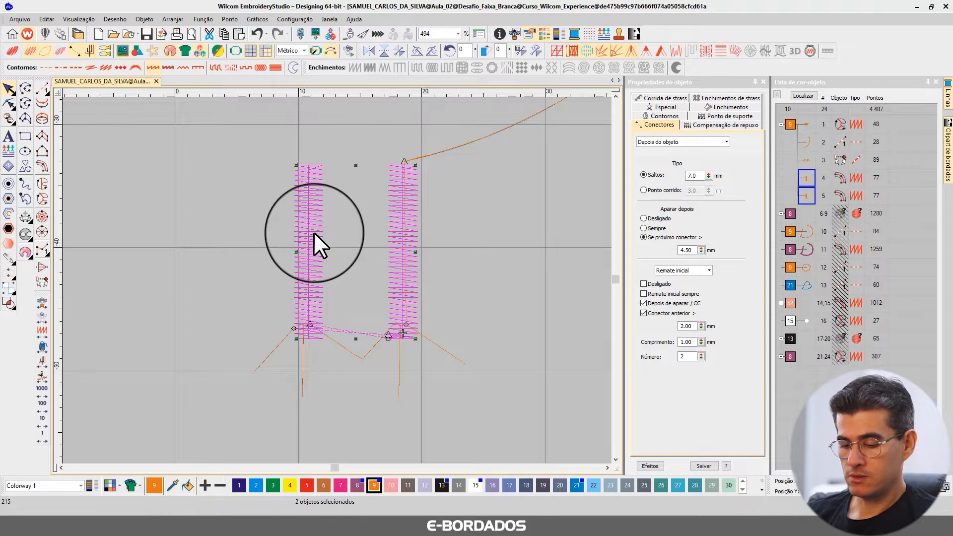
key(Delete)
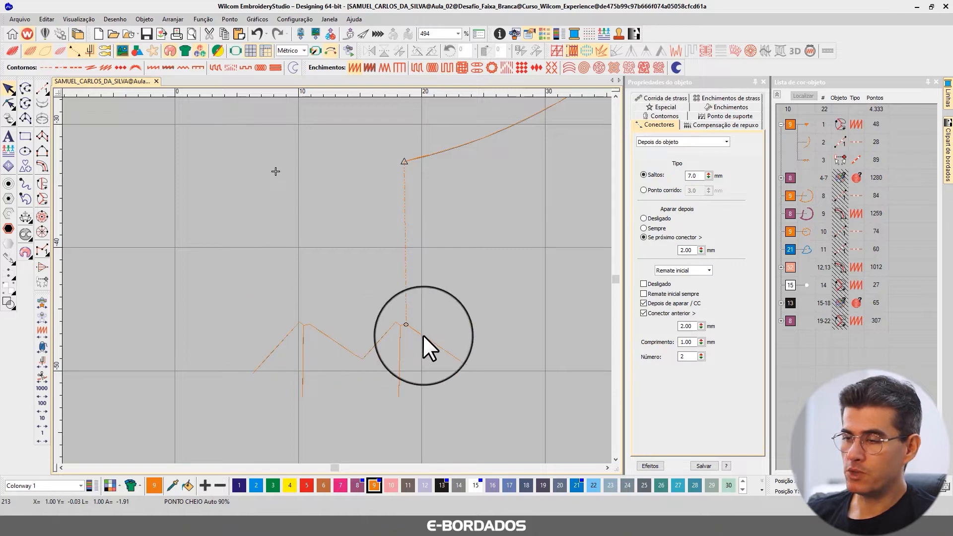
key(Return)
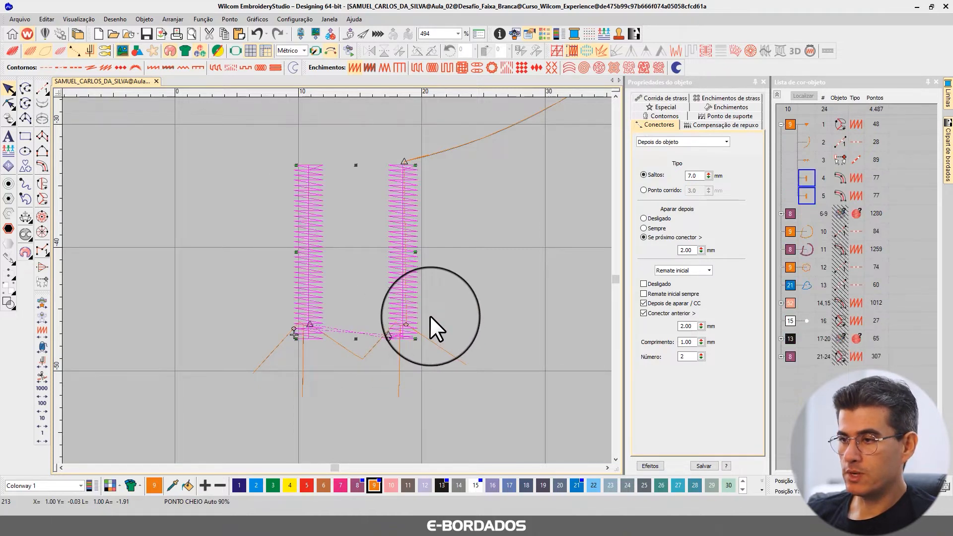
click(495, 305)
click(307, 303)
click(400, 291)
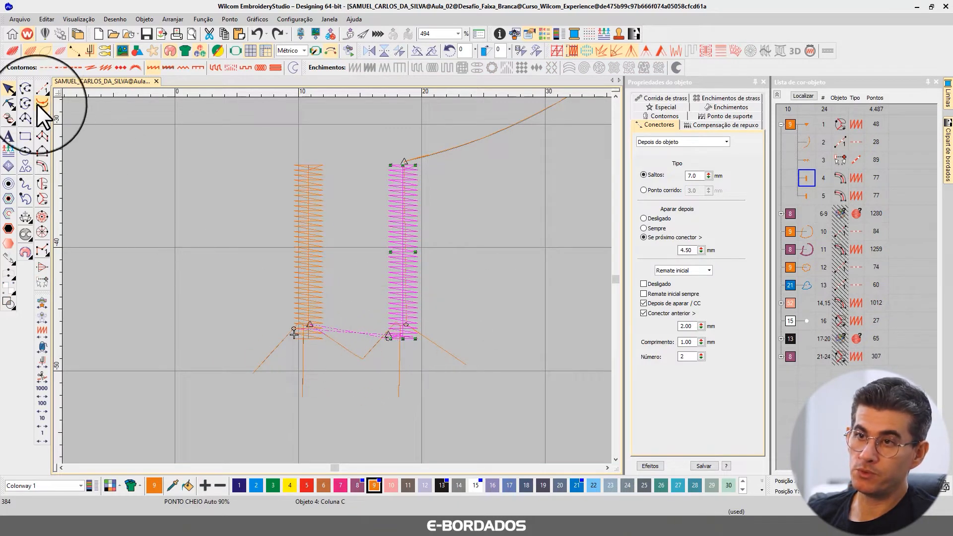
click(10, 102)
click(7, 90)
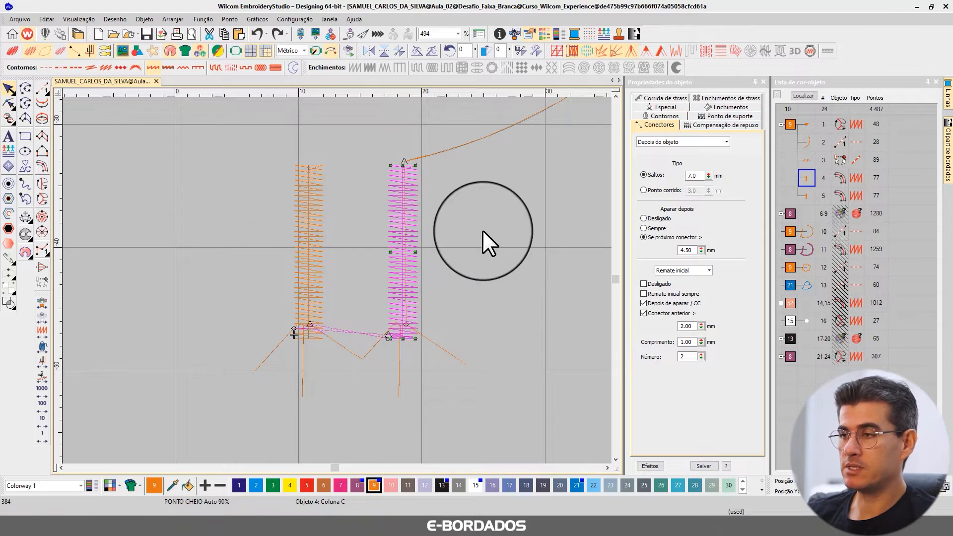
click(481, 230)
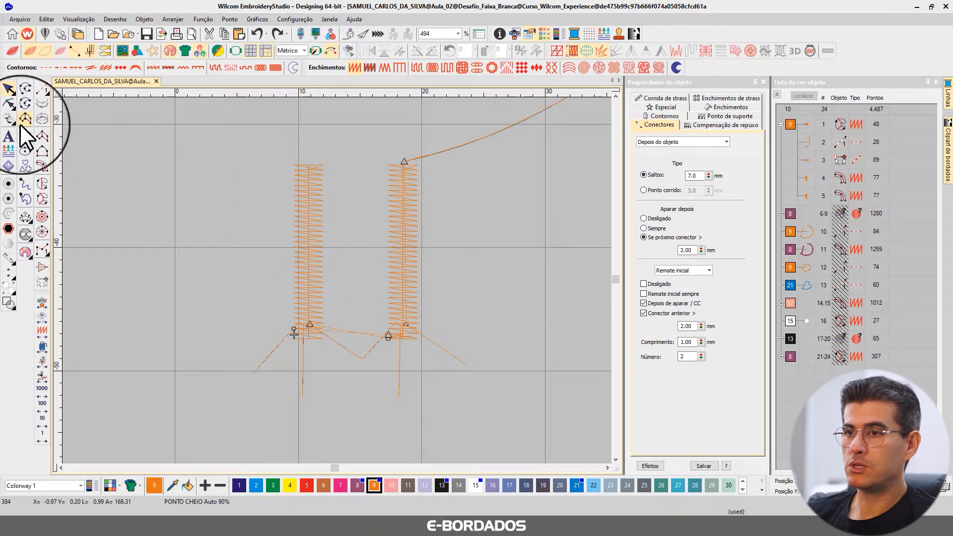
Collapse the colour-object list and show all of the bird's hidden objects again.
scroll(280, 214, down, 6)
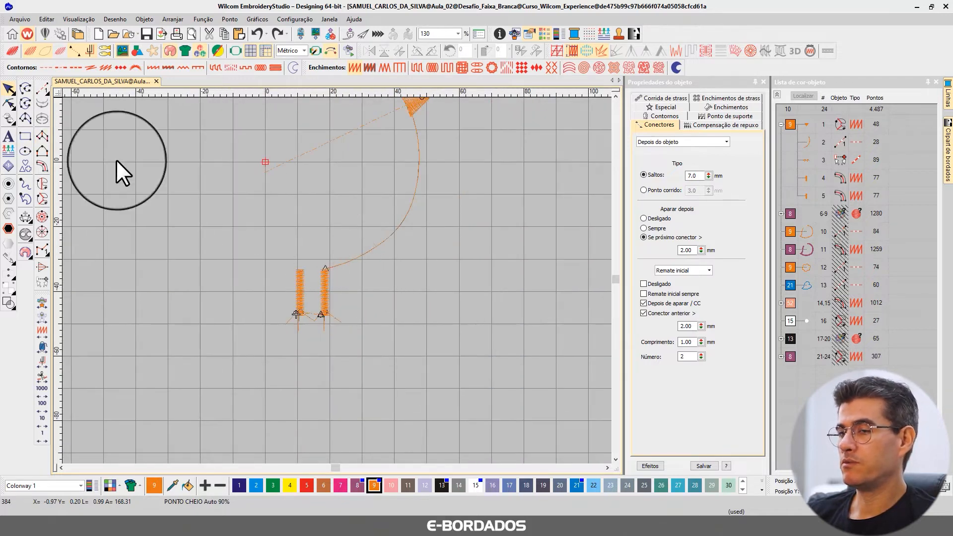
click(777, 95)
key(shift+u)
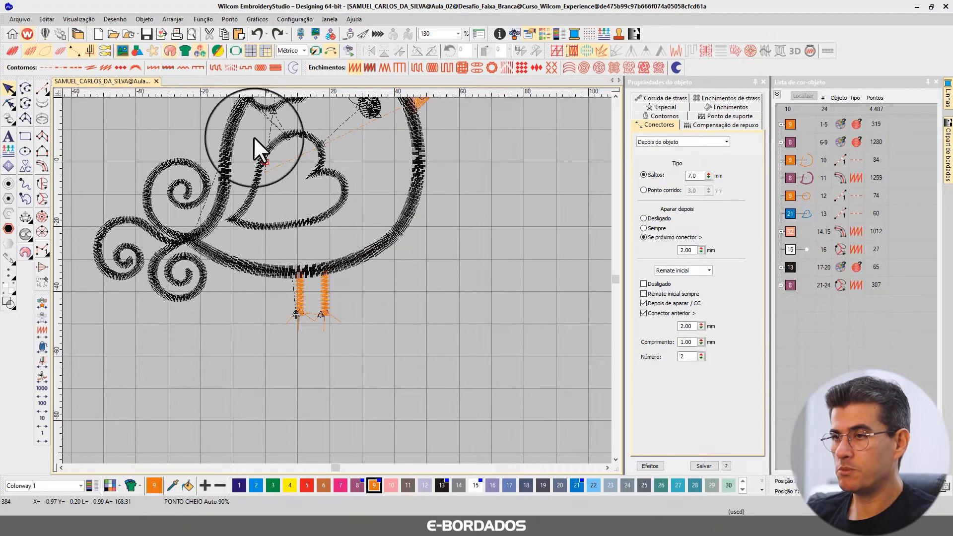
key(0)
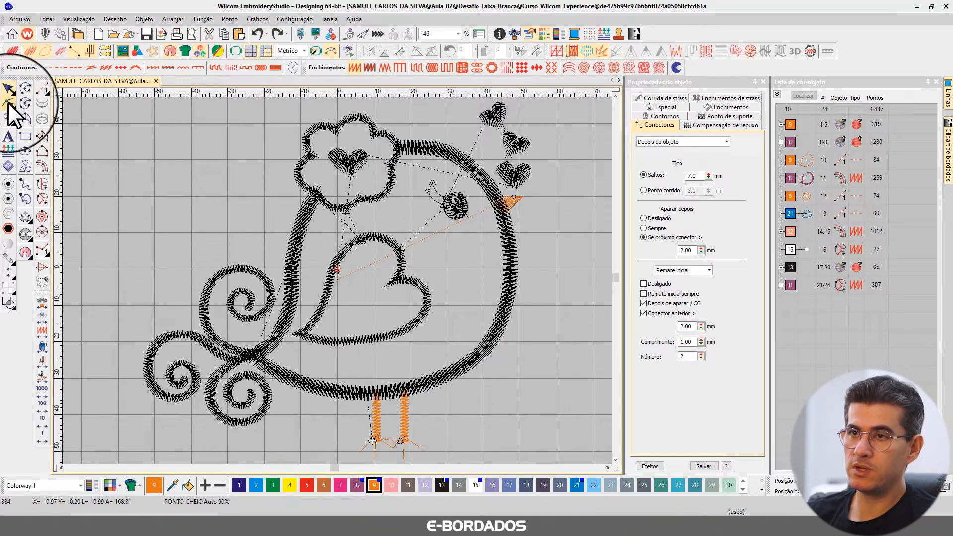
Travel forward in jumps of 100 stitches through the three tail scrolls to examine their sewing order.
click(45, 407)
click(46, 406)
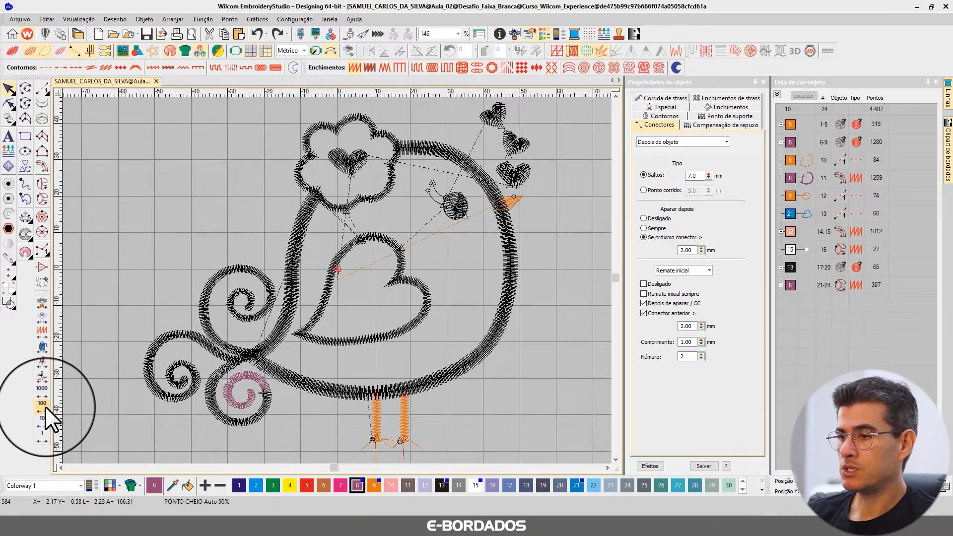
click(46, 406)
click(45, 406)
click(46, 406)
click(46, 406)
click(45, 406)
click(45, 406)
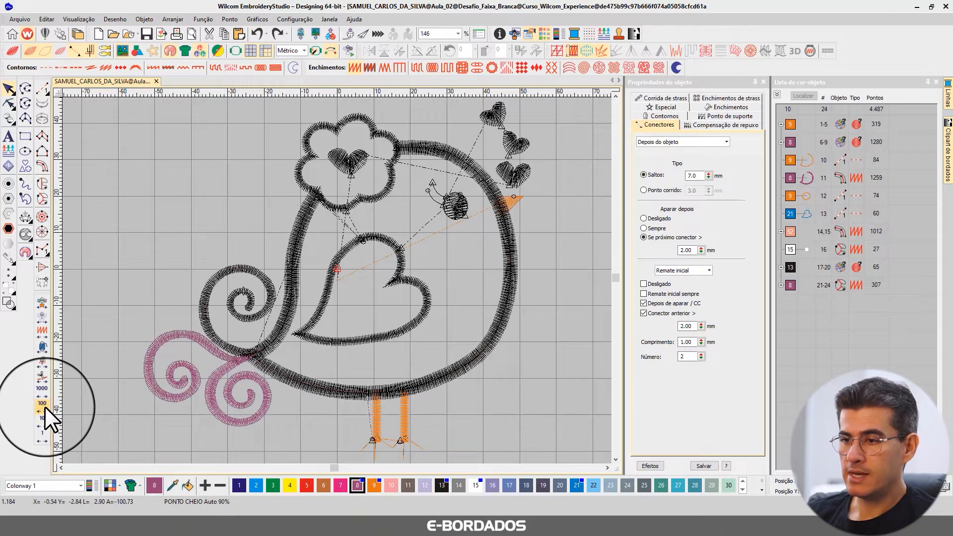
click(45, 406)
click(45, 407)
click(45, 406)
click(45, 406)
click(45, 407)
Isolate the first colour 8 block, objects 6 to 9, so only the tail scrolls and their connecting run are shown.
key(b)
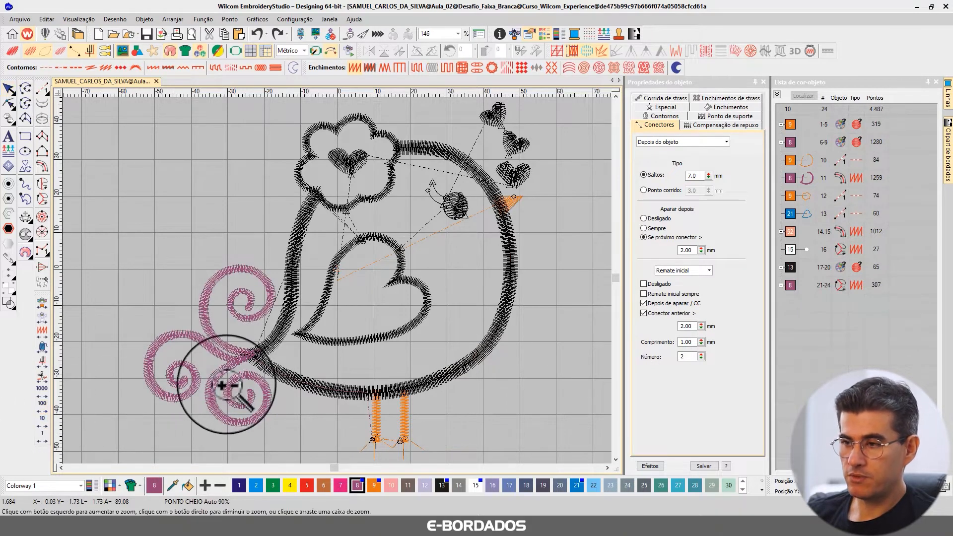
drag(267, 399, 322, 393)
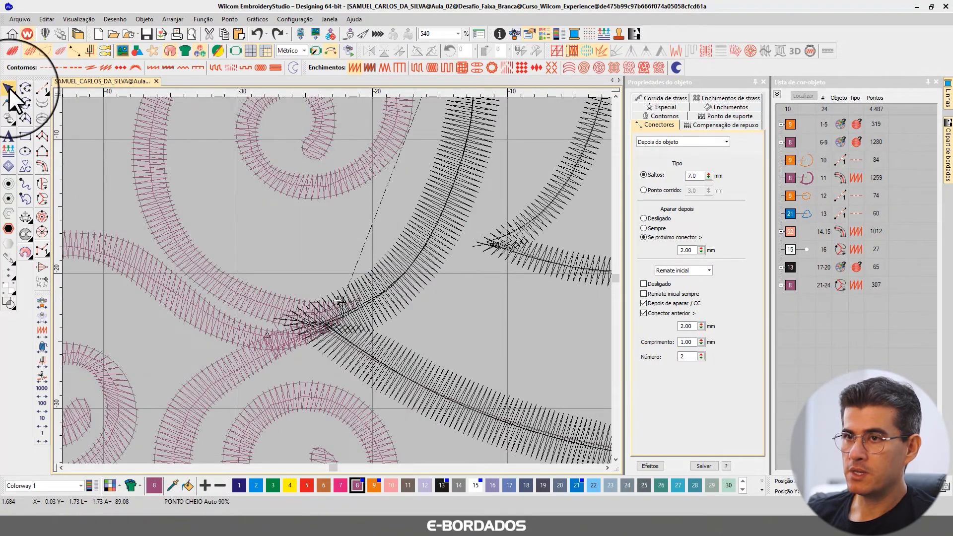
click(8, 89)
click(796, 141)
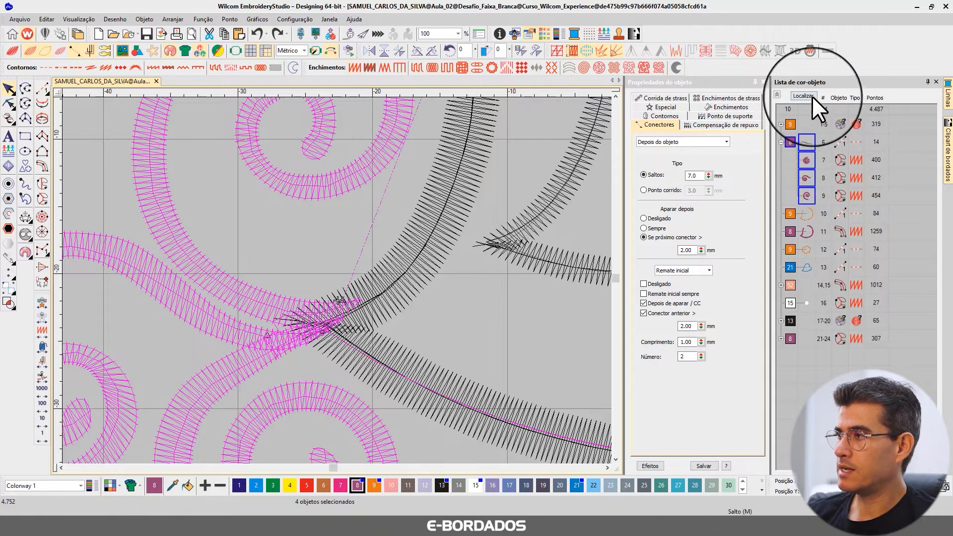
click(811, 96)
key(Escape)
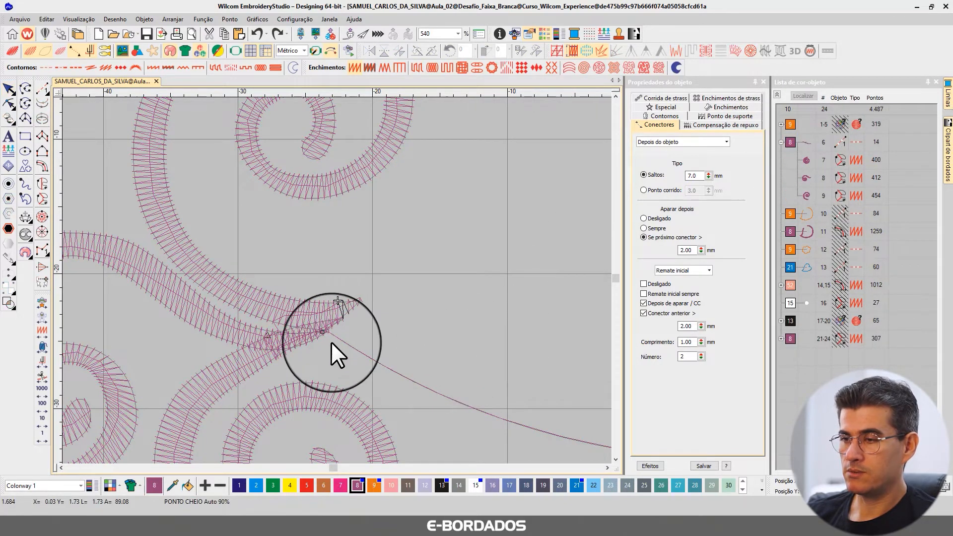
scroll(320, 347, up, 2)
scroll(310, 254, up, 4)
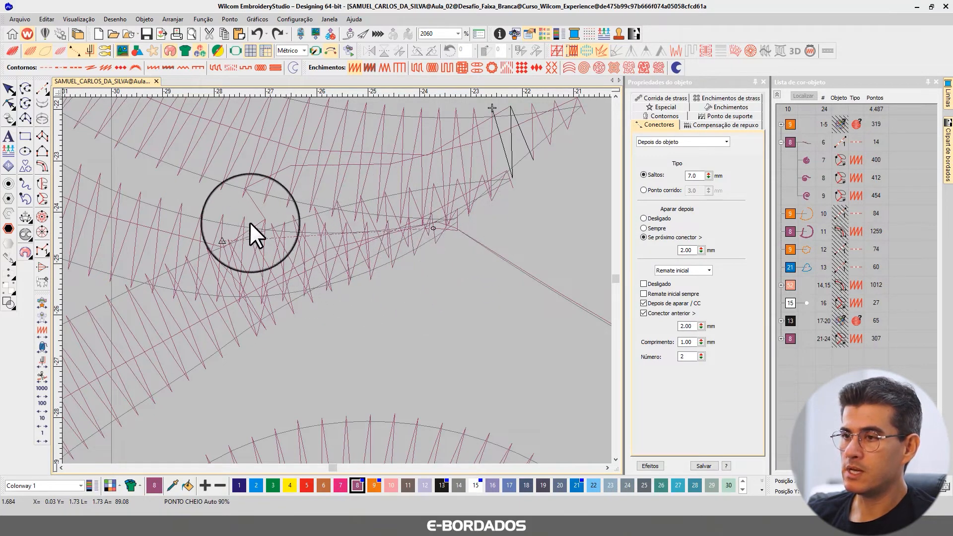
Show the needle points and select individual tail scrolls to examine how their ends overlap at the tail's joint.
click(191, 217)
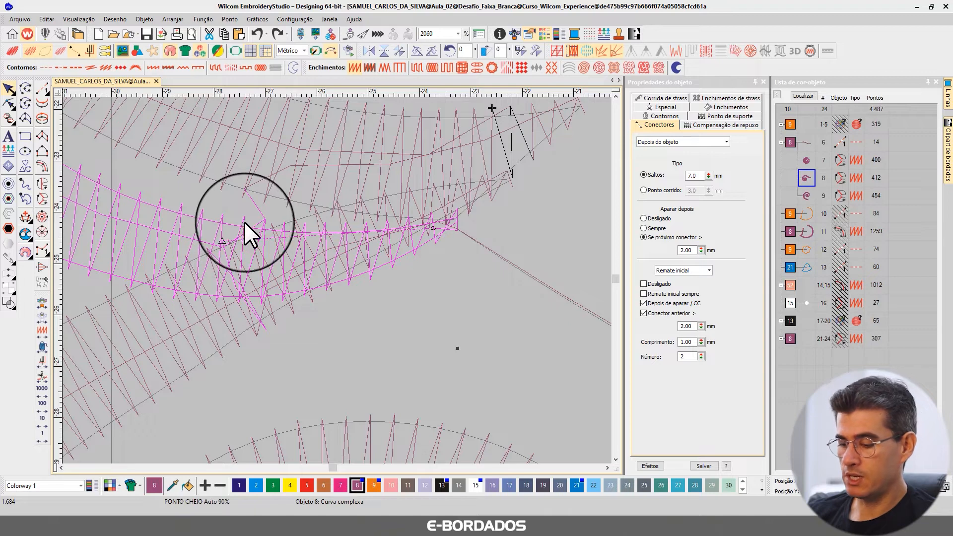
key(period)
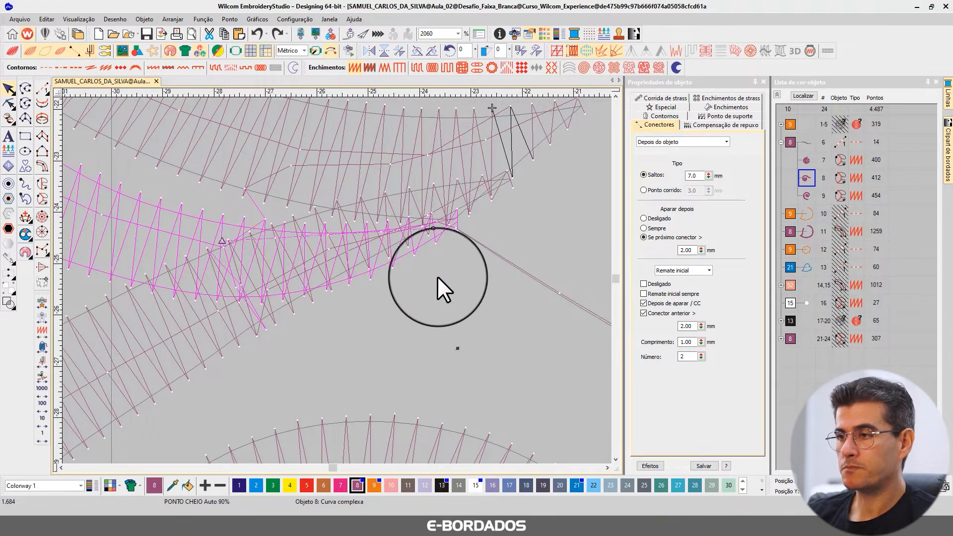
click(437, 248)
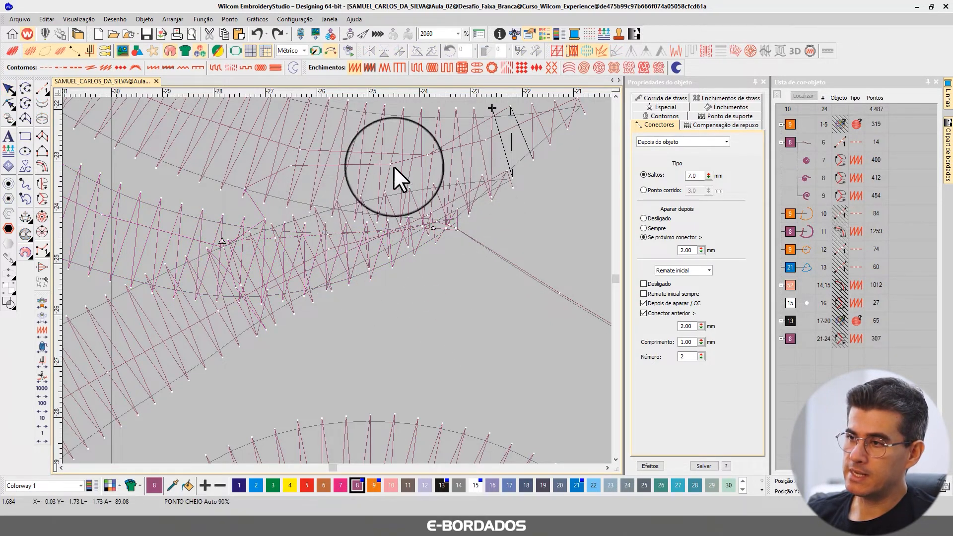
click(173, 223)
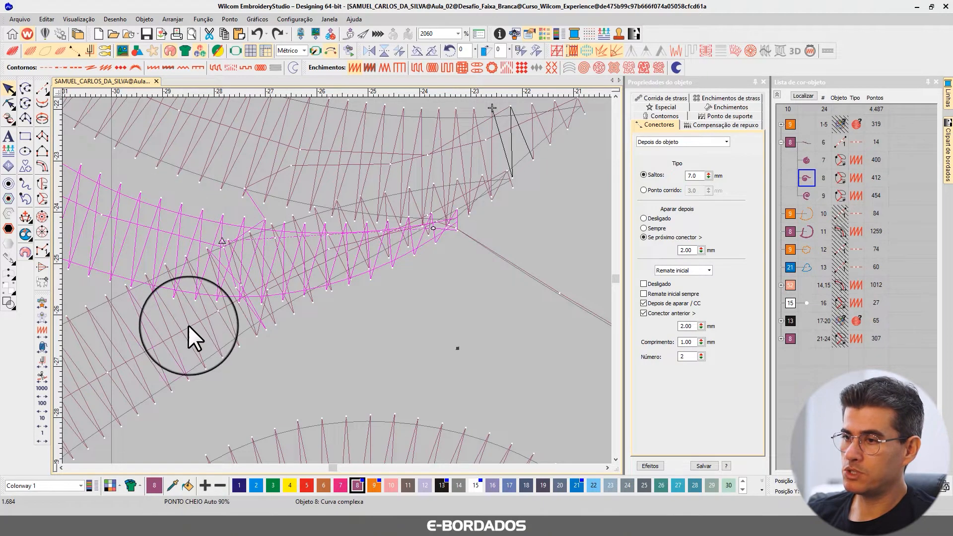
click(389, 162)
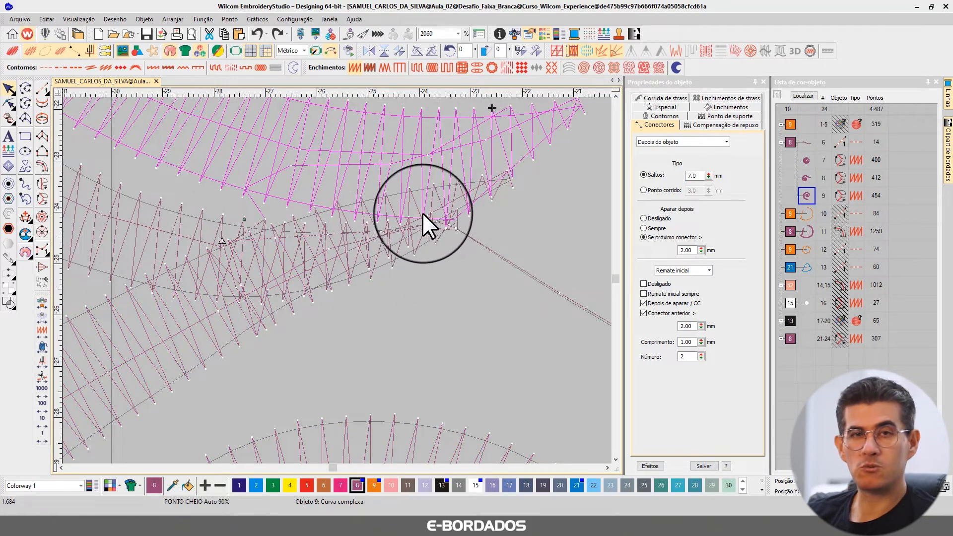
scroll(340, 287, down, 5)
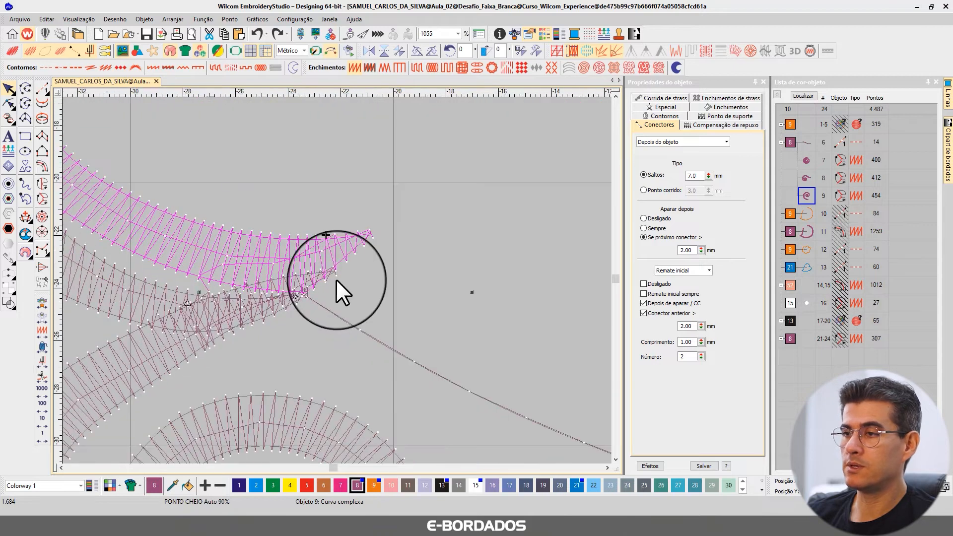
Compare the stitch and realistic views of the tail joint to examine how the three scroll ends overlap.
scroll(292, 299, down, 1)
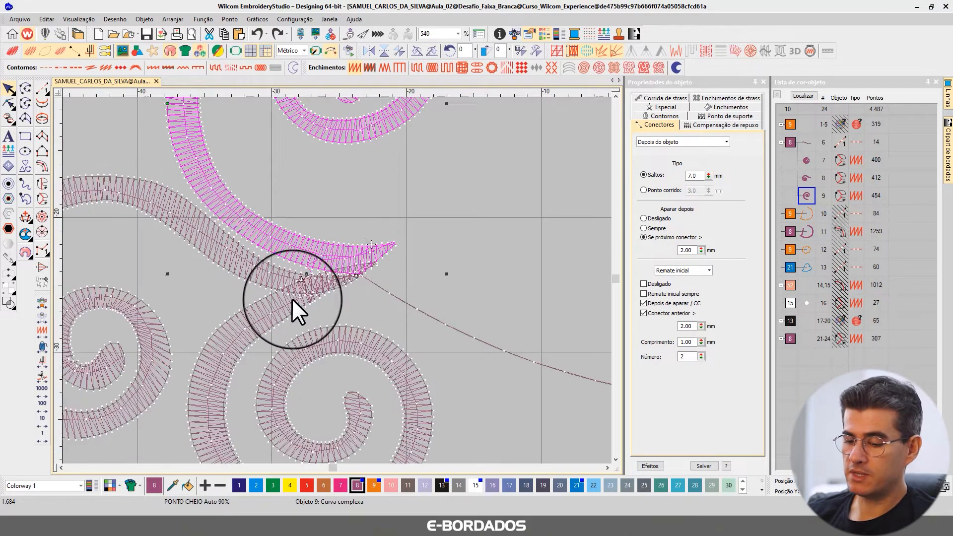
key(t)
key(t)
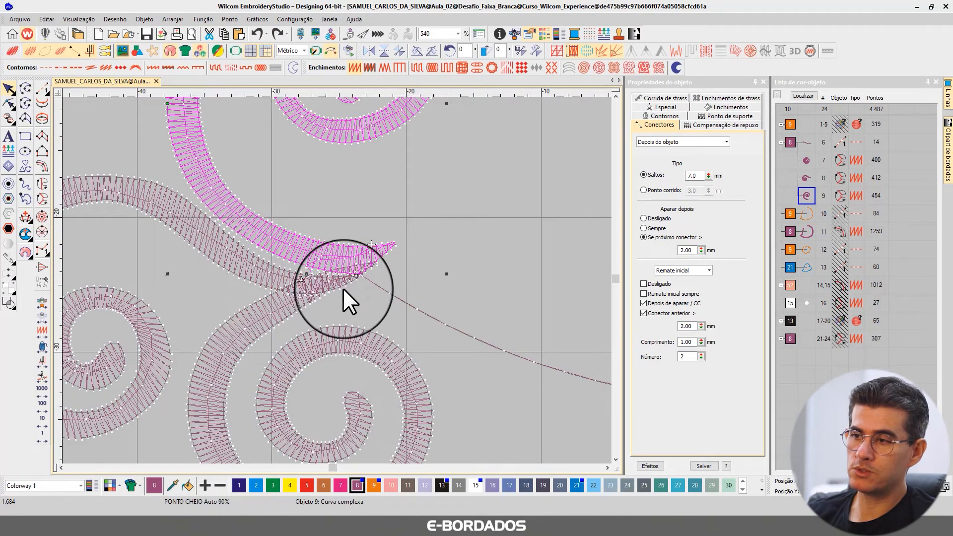
scroll(344, 287, up, 3)
key(t)
scroll(333, 291, down, 4)
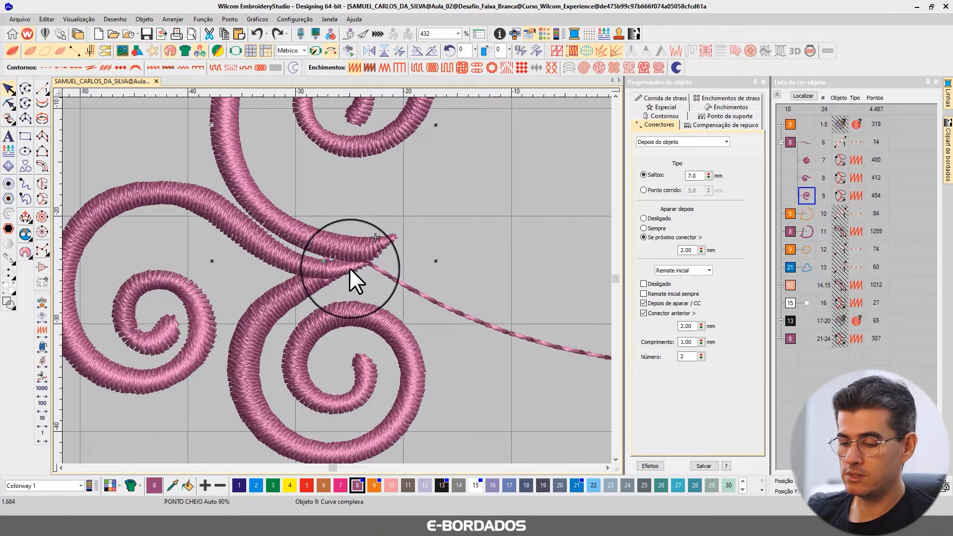
Reshape the lower tail scroll, object 7, adding a node on its upper edge near the tail joint.
click(286, 293)
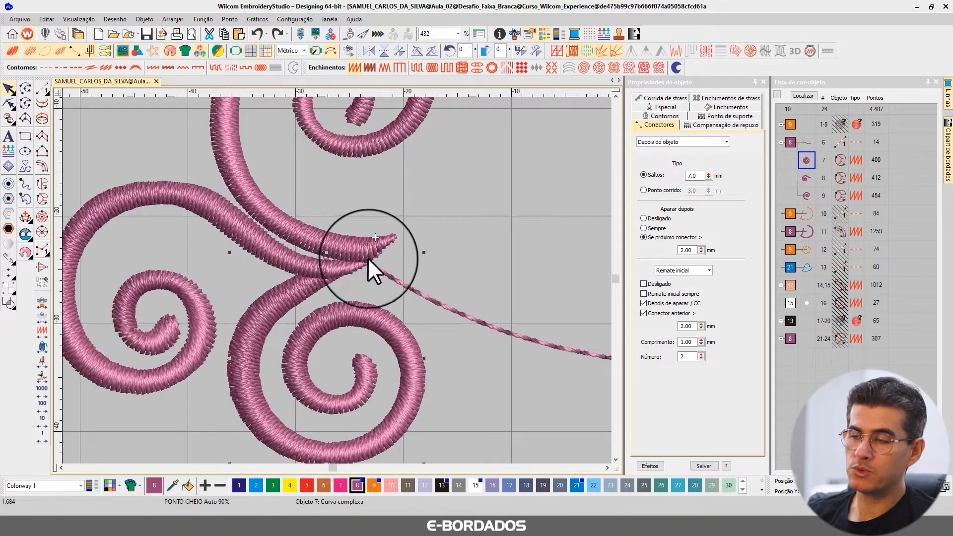
scroll(339, 278, up, 2)
key(t)
scroll(326, 272, up, 4)
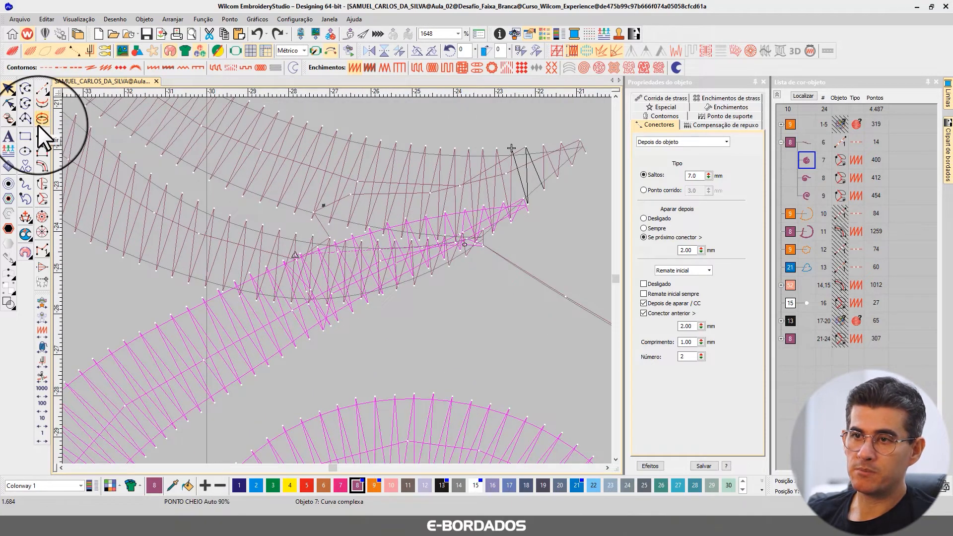
click(7, 105)
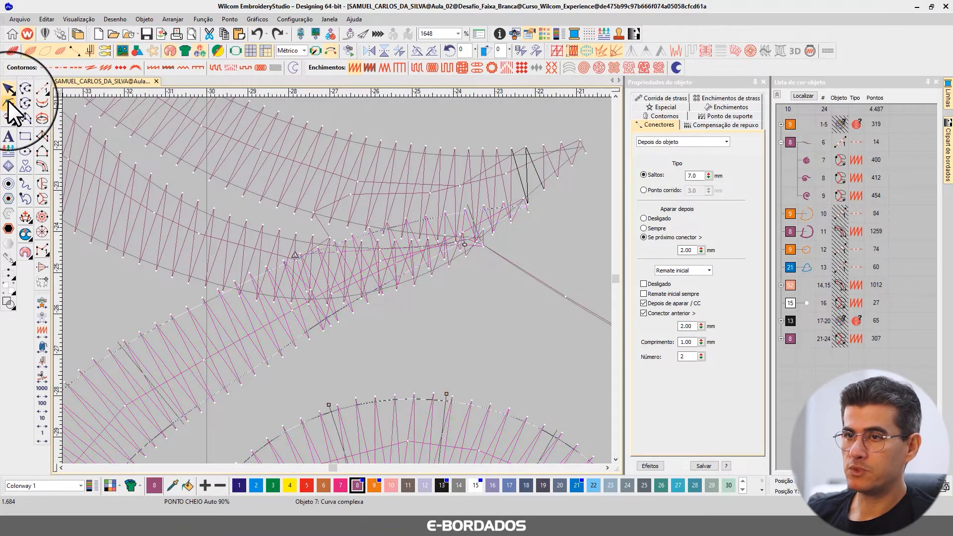
click(308, 254)
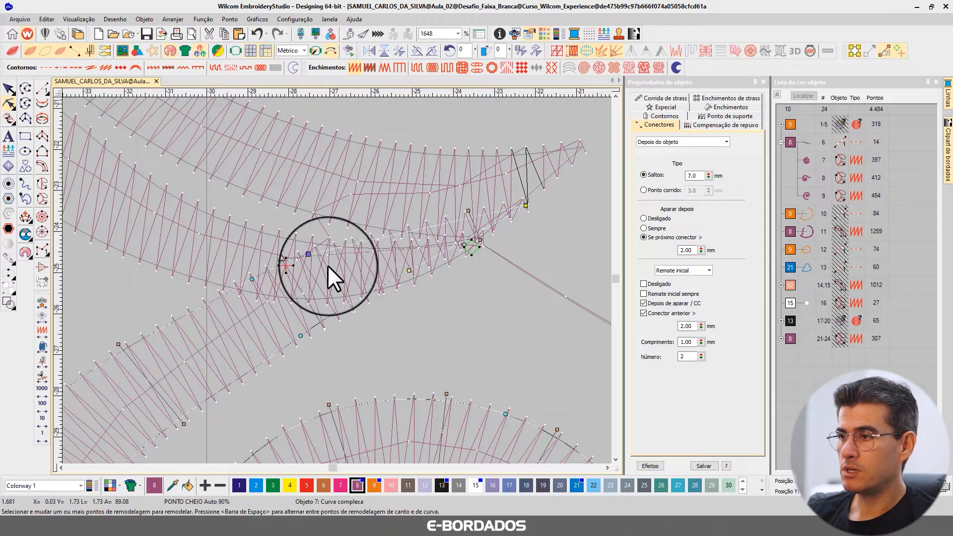
click(392, 279)
drag(576, 258, 481, 187)
key(Delete)
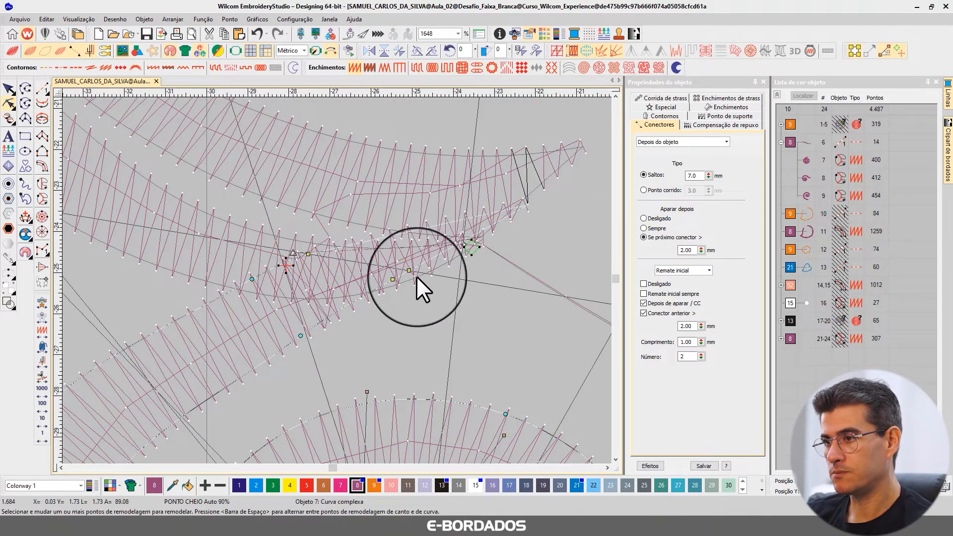
click(408, 271)
key(Delete)
click(392, 279)
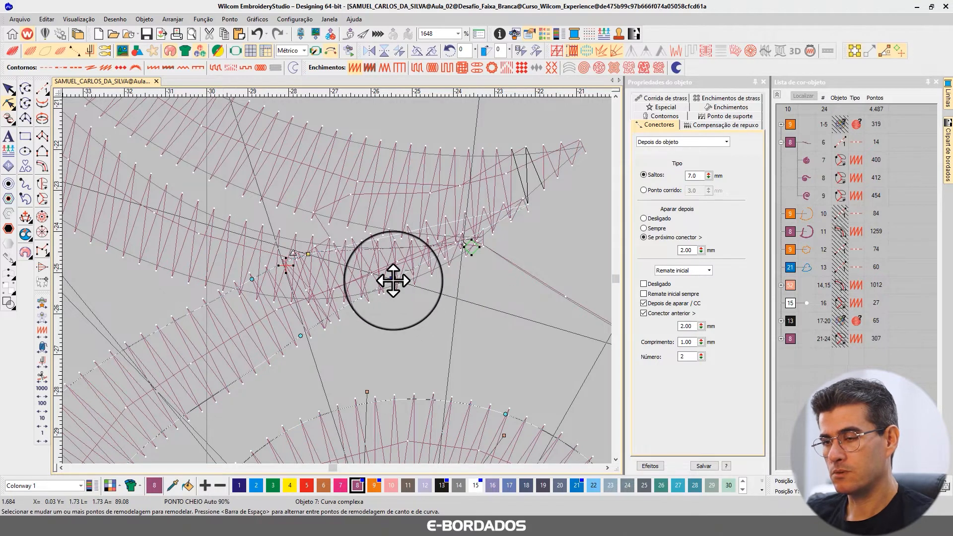
key(ctrl+z)
key(ctrl+z)
key(ctrl+z)
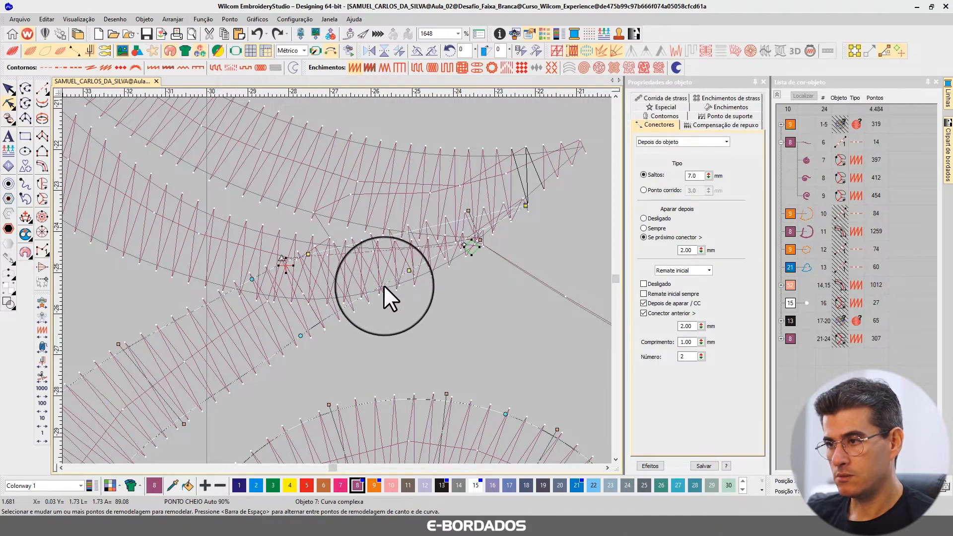
Add a node on each edge of the lower tail scroll and delete its outermost tip nodes to shorten the overlapping end.
click(384, 285)
click(333, 249)
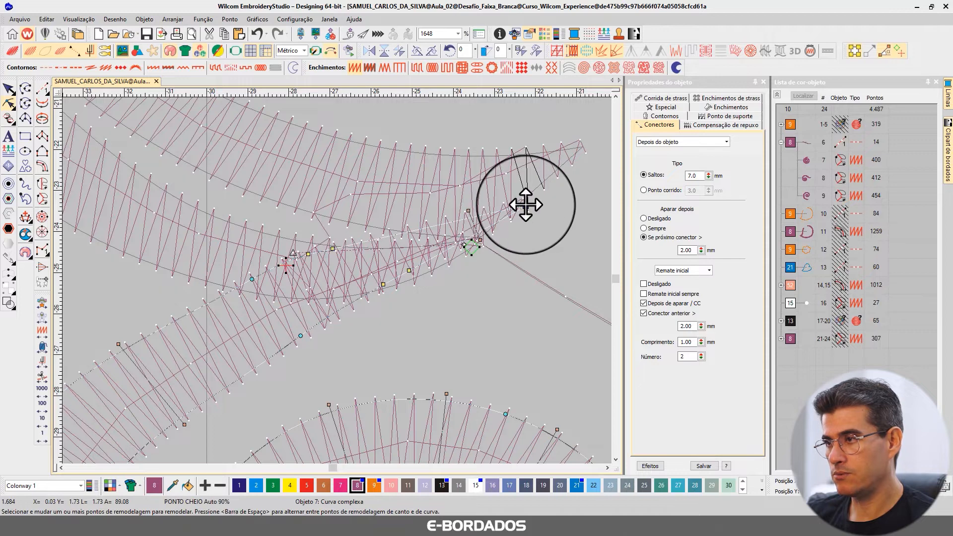
click(468, 211)
key(Delete)
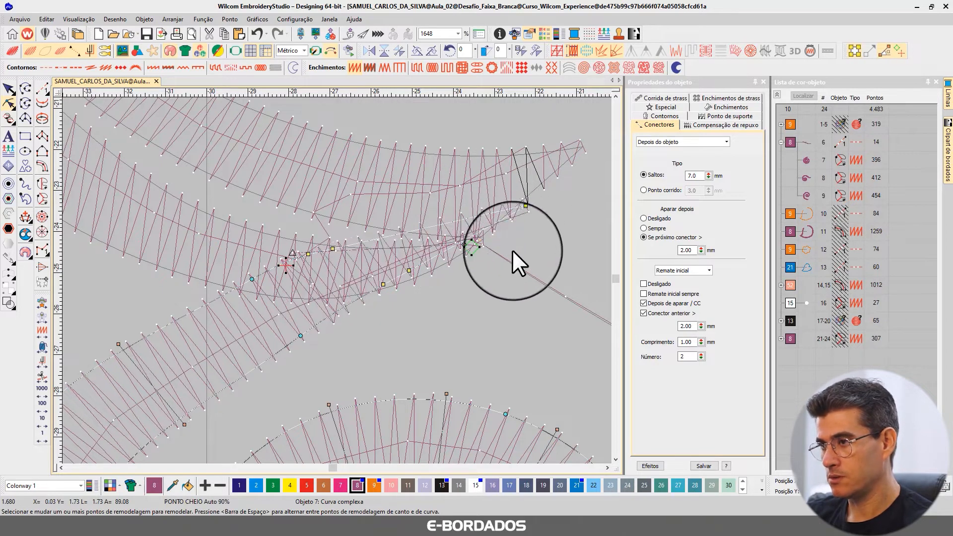
click(526, 204)
key(Delete)
click(410, 270)
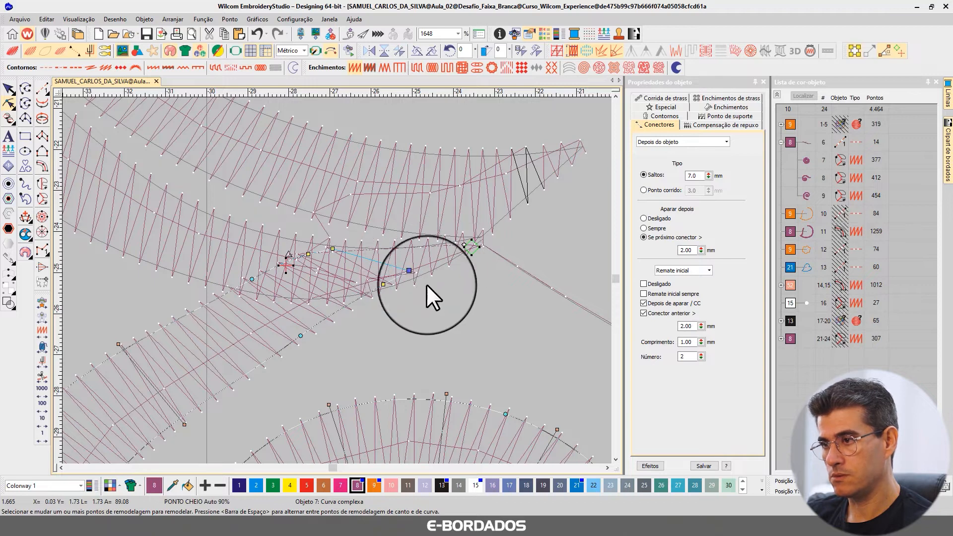
click(8, 89)
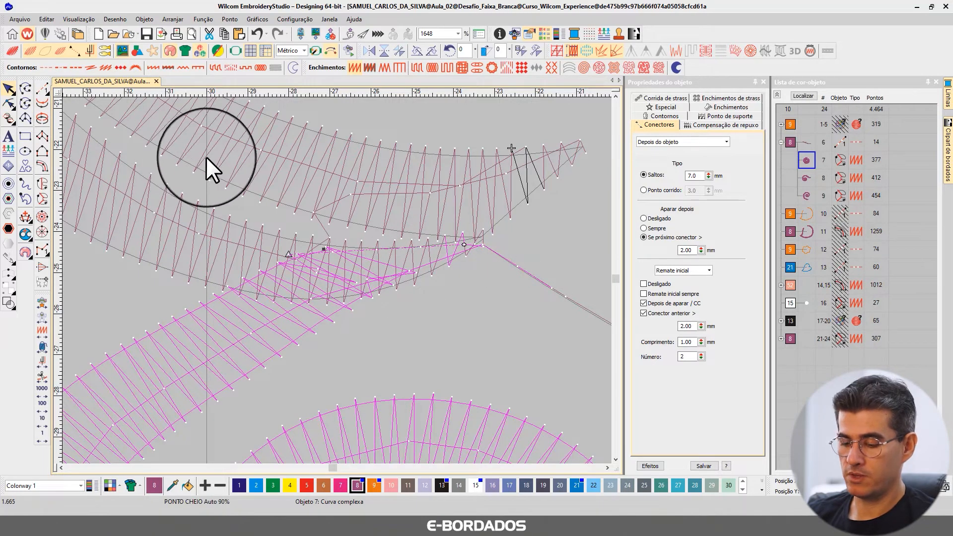
Compare the stitch and realistic views of the tail joint, selecting objects 9 and 7, to examine the shortened scroll's overlap.
key(t)
key(t)
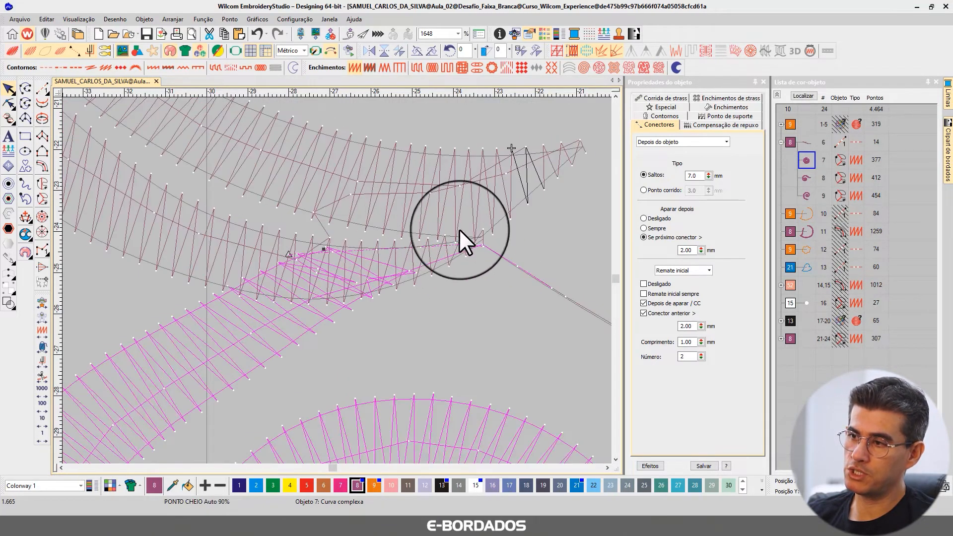
key(t)
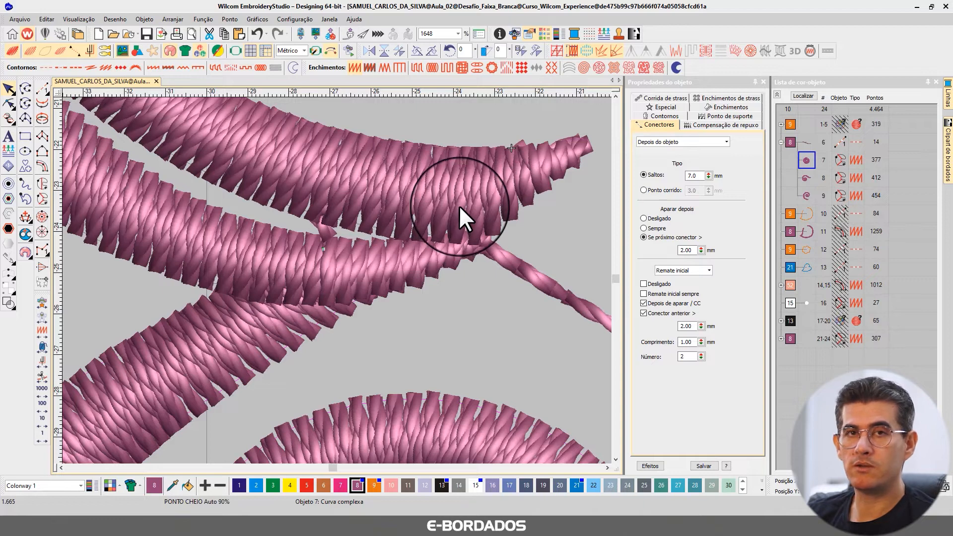
click(429, 191)
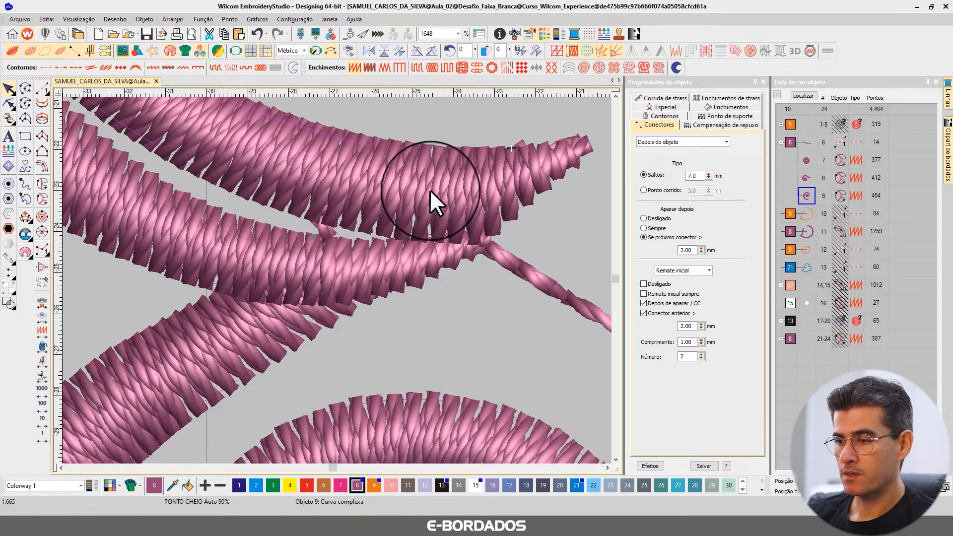
key(t)
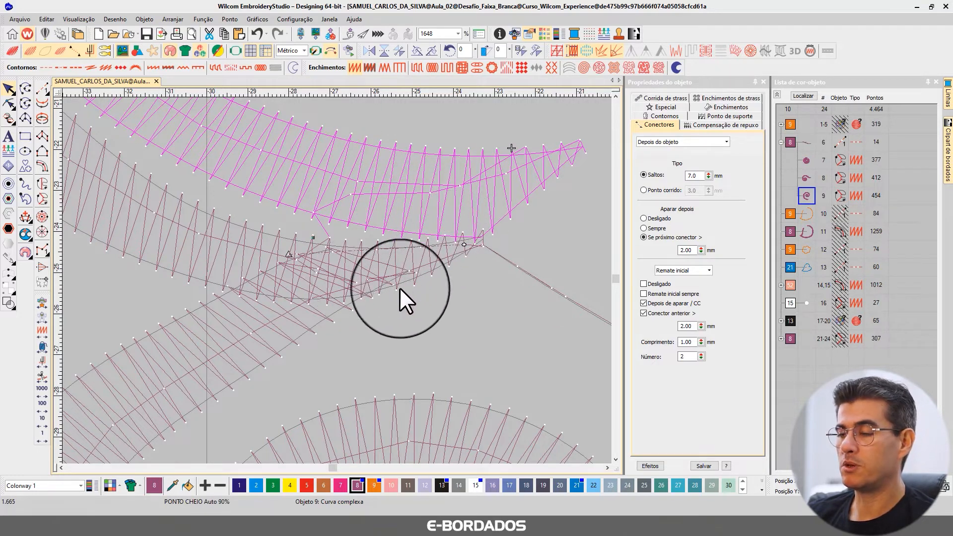
click(330, 272)
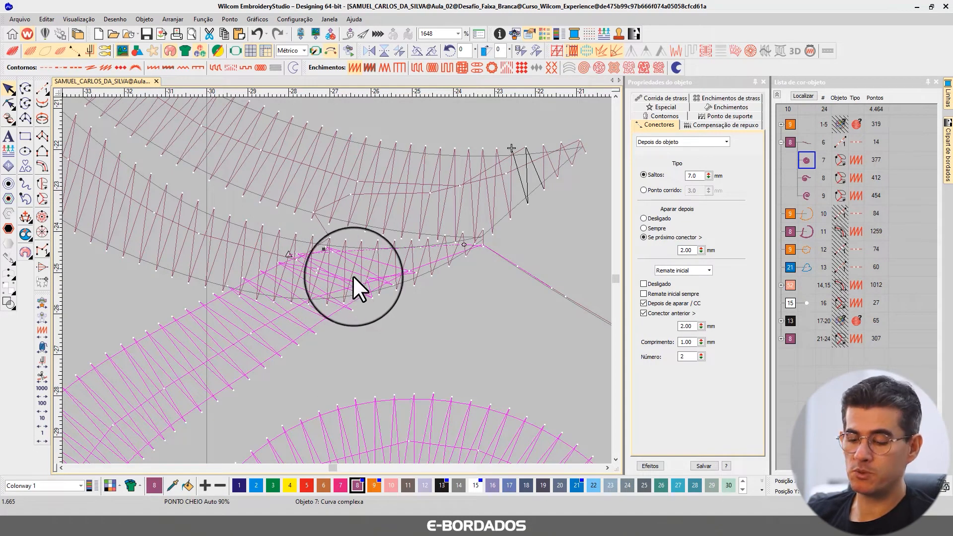
key(shift+t)
key(shift+t)
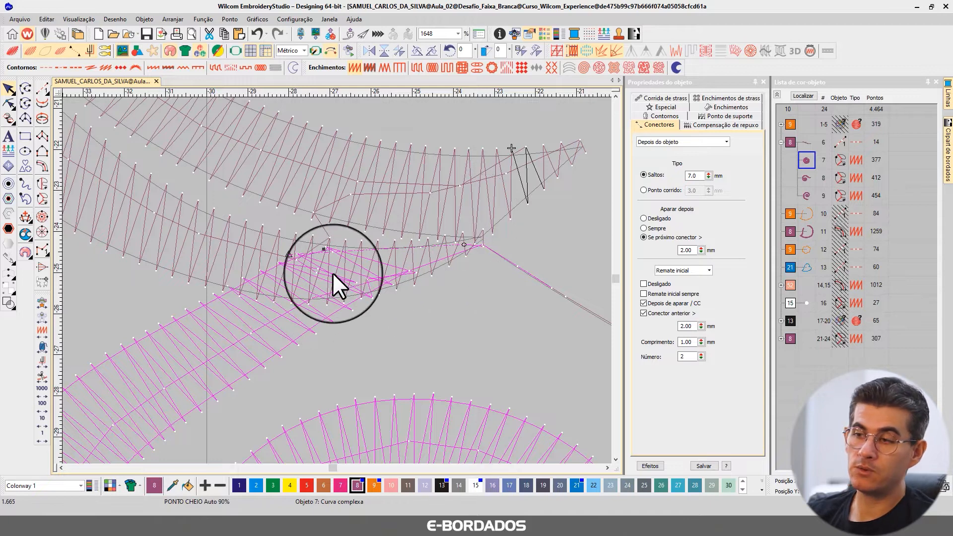
key(shift+t)
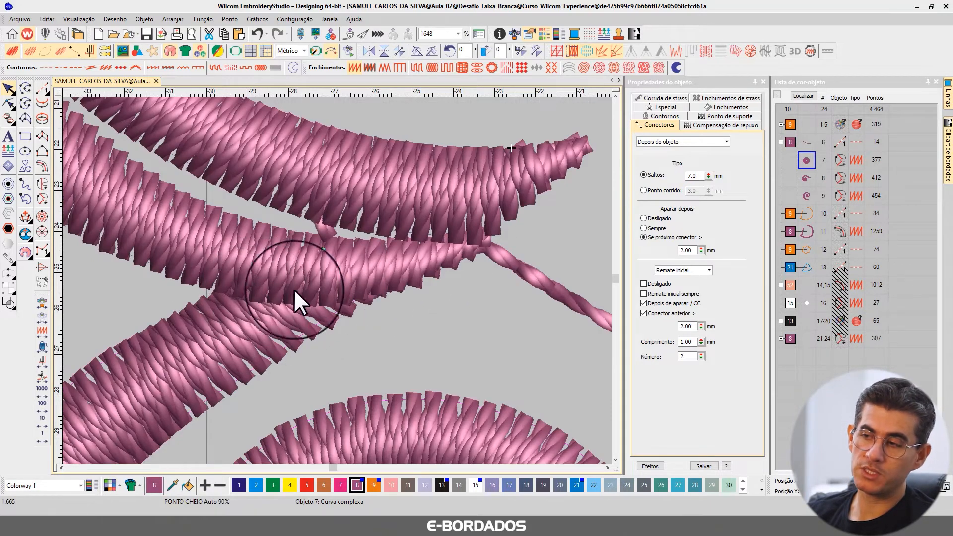
key(shift+t)
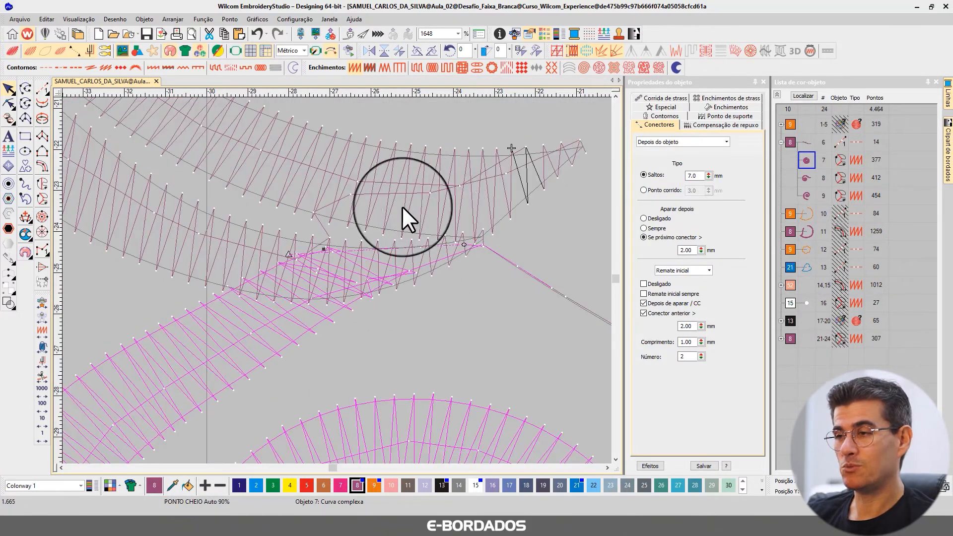
scroll(341, 277, down, 5)
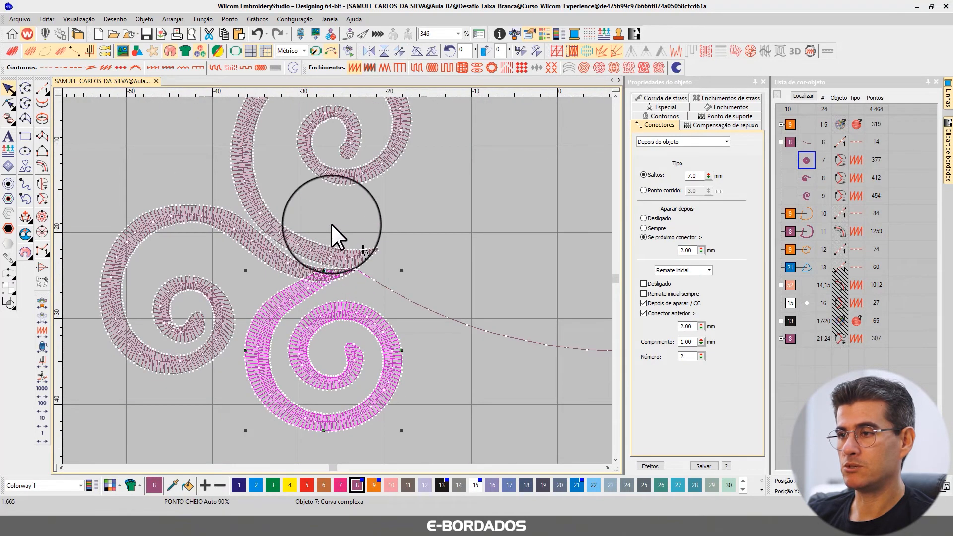
key(shift+t)
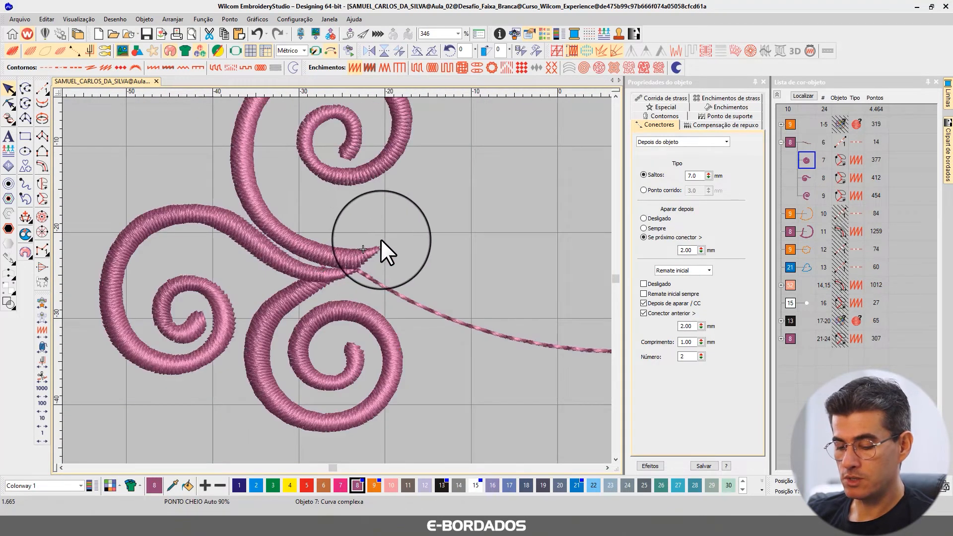
Deselect the tail scroll and show all of the bird's hidden objects again.
key(Escape)
scroll(380, 239, down, 1)
scroll(336, 278, down, 2)
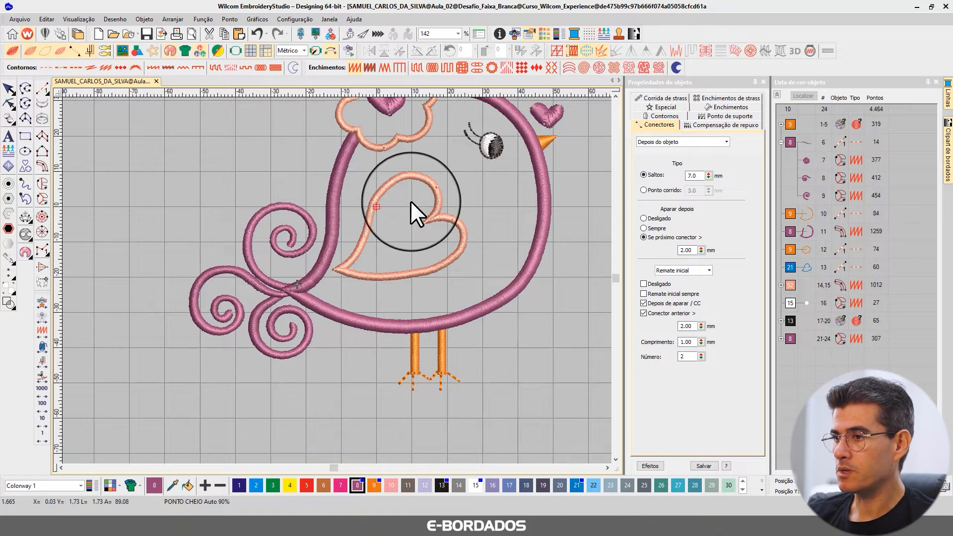
scroll(338, 281, down, 1)
Isolate the white fill of the bird's eye, object 16, and examine its satin spacing in the fill properties.
scroll(337, 281, up, 3)
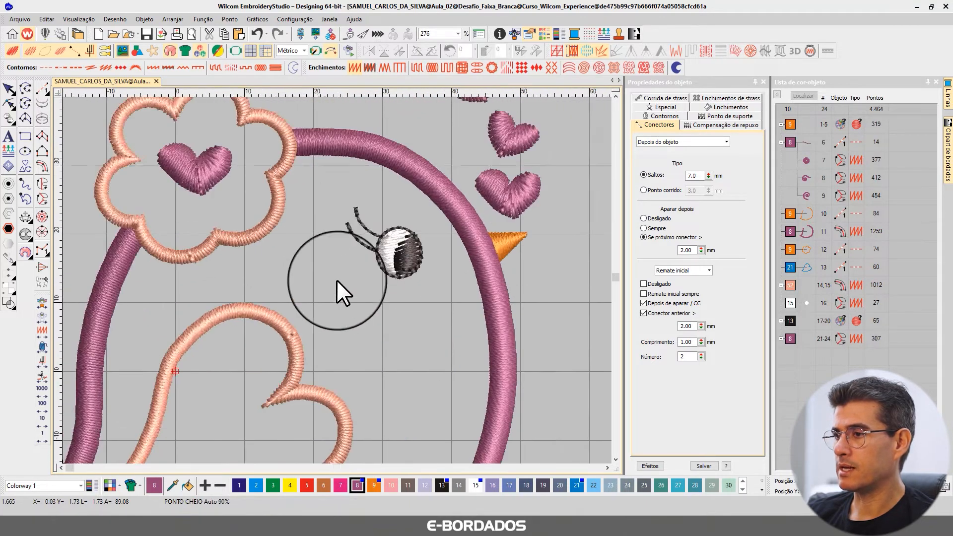
scroll(336, 280, up, 3)
click(355, 215)
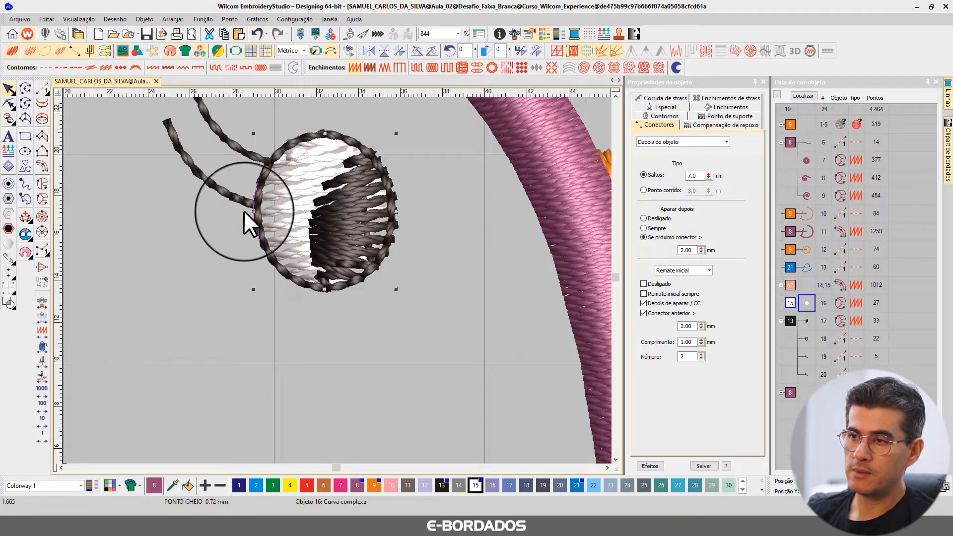
key(shift+s)
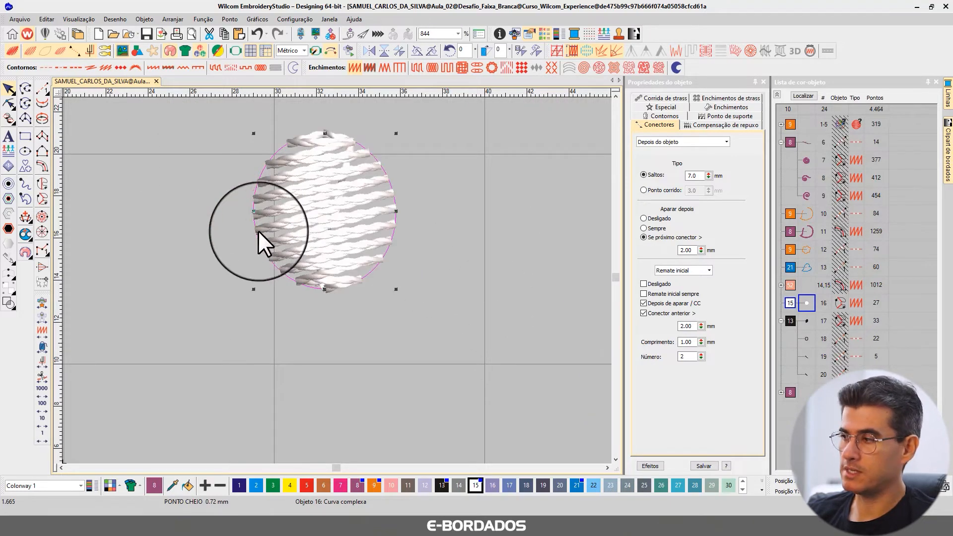
key(Escape)
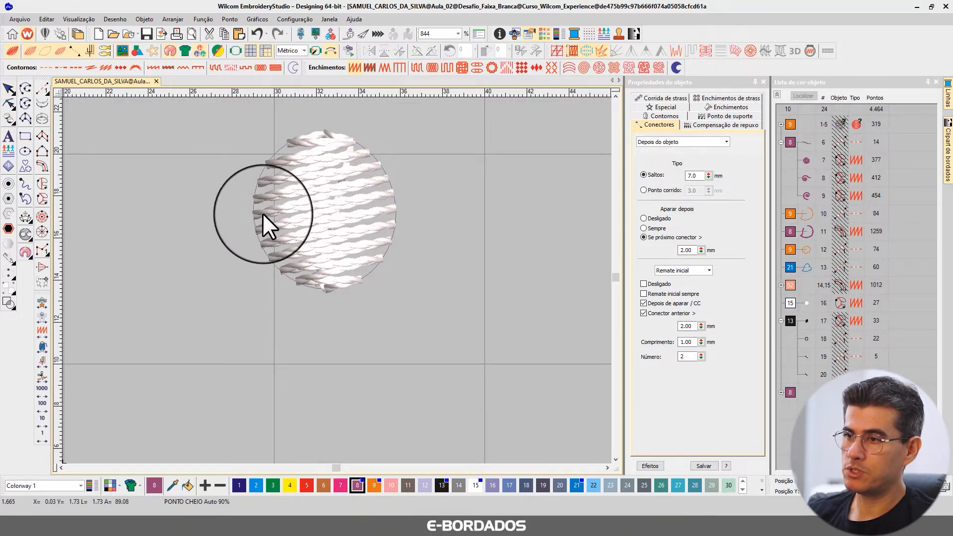
click(350, 230)
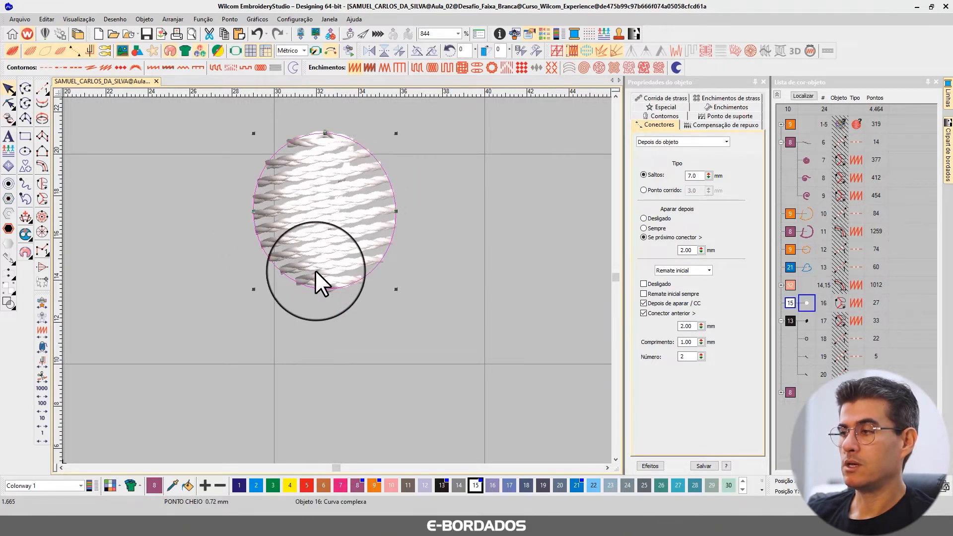
click(711, 106)
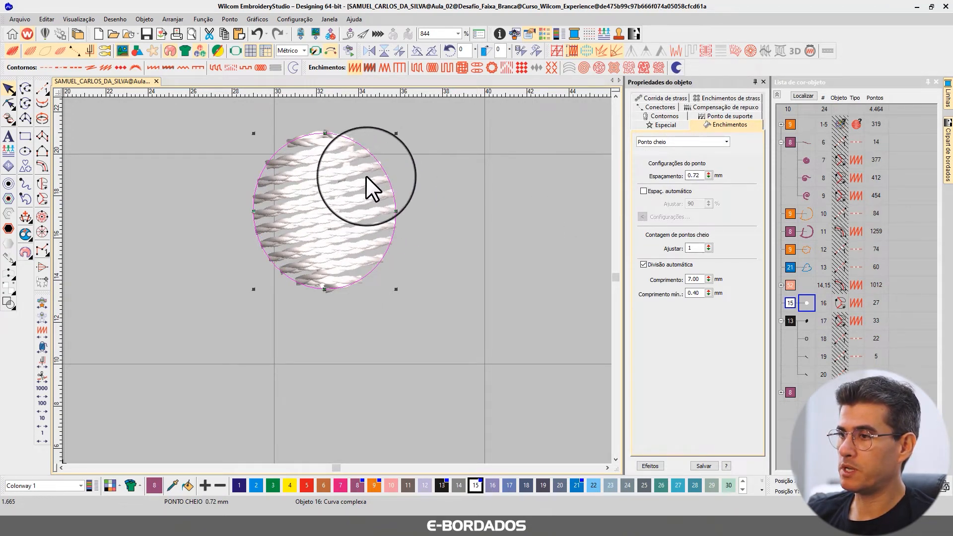
Deselect the eye's white fill and bring the rest of the bird's objects back into view.
click(362, 231)
click(453, 187)
key(shift+s)
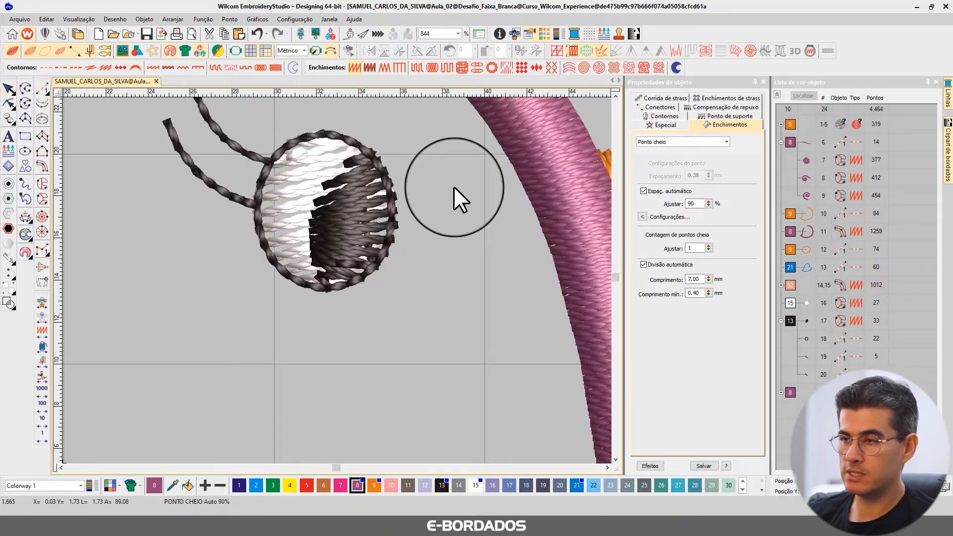
Reshape the eye's white fill, pulling its pupil-side edge inward so it ends just under the black pupil.
click(302, 162)
click(8, 103)
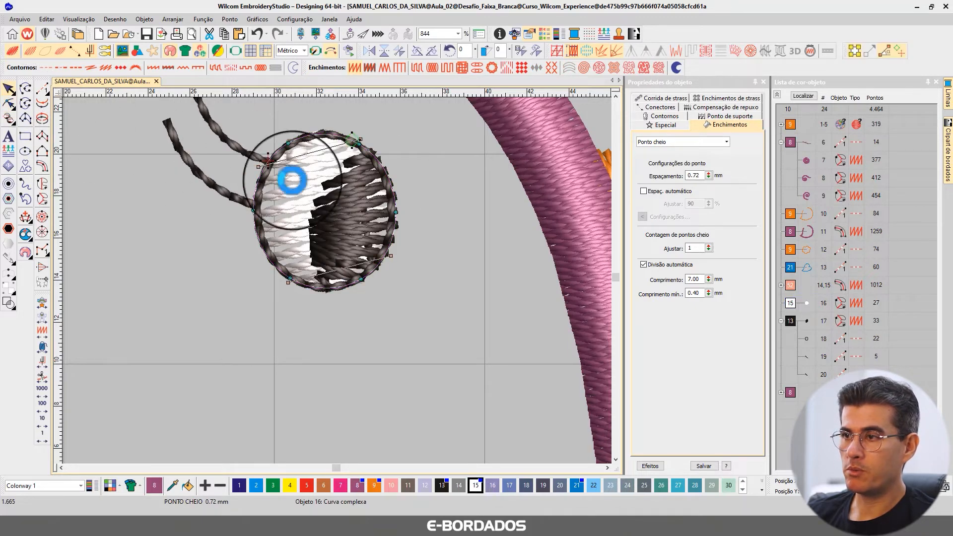
click(363, 149)
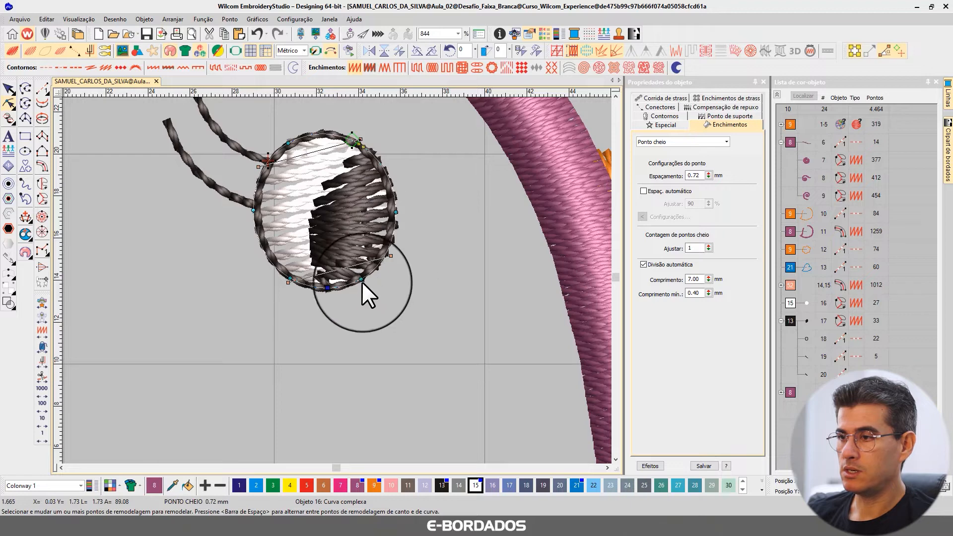
drag(362, 279, 319, 251)
drag(396, 208, 364, 263)
drag(364, 146, 372, 156)
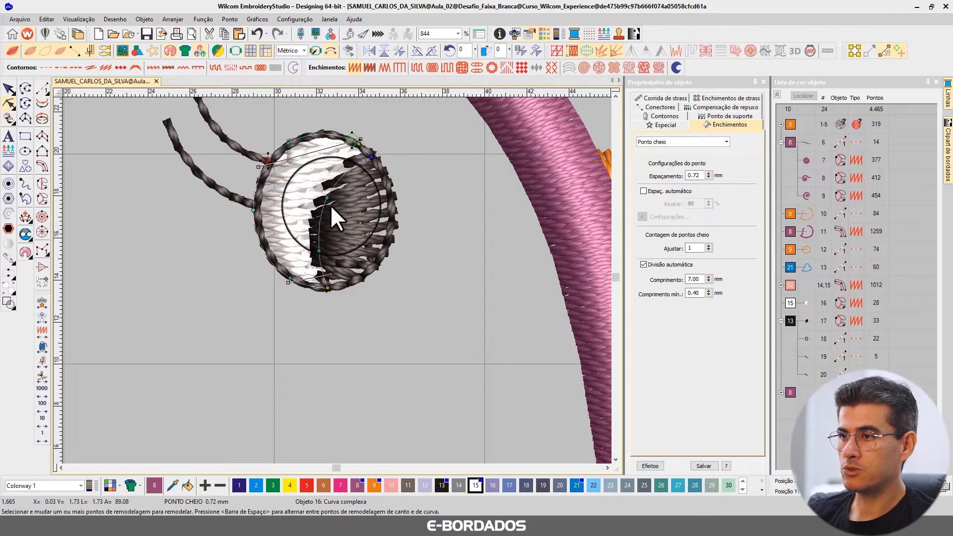
Refine the pupil-side edge of the eye's white fill and place its start point below the eye and end point above it, beside the pupil.
drag(326, 197, 326, 217)
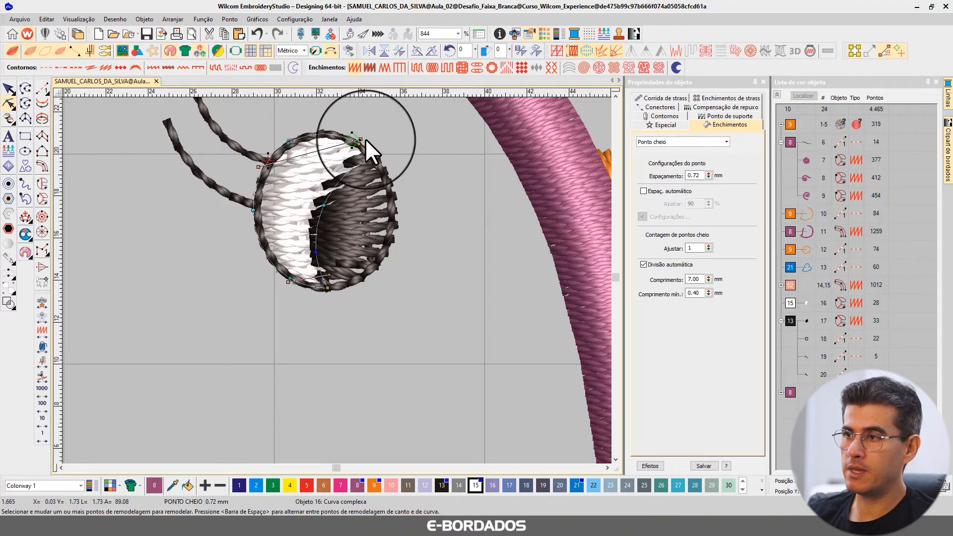
drag(360, 139, 337, 305)
drag(268, 161, 378, 136)
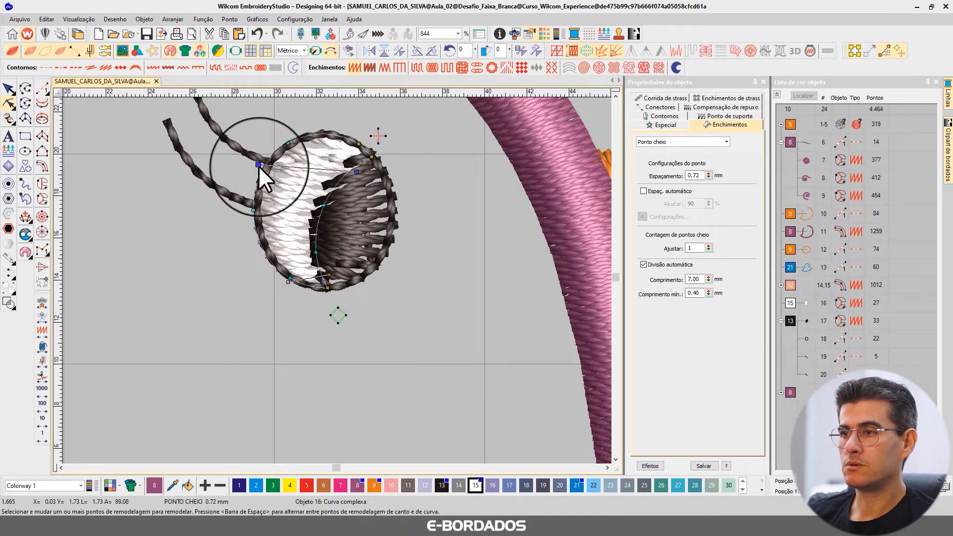
Rotate the upper and lower stitch angles of the eye's white fill so its stitches fan around the curve, and finish reshaping.
drag(258, 165, 318, 128)
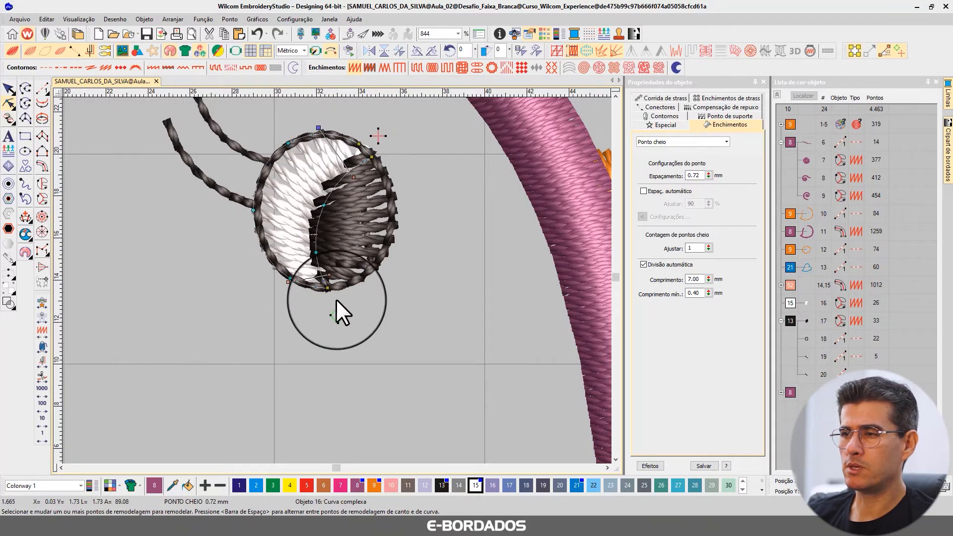
drag(329, 275, 324, 259)
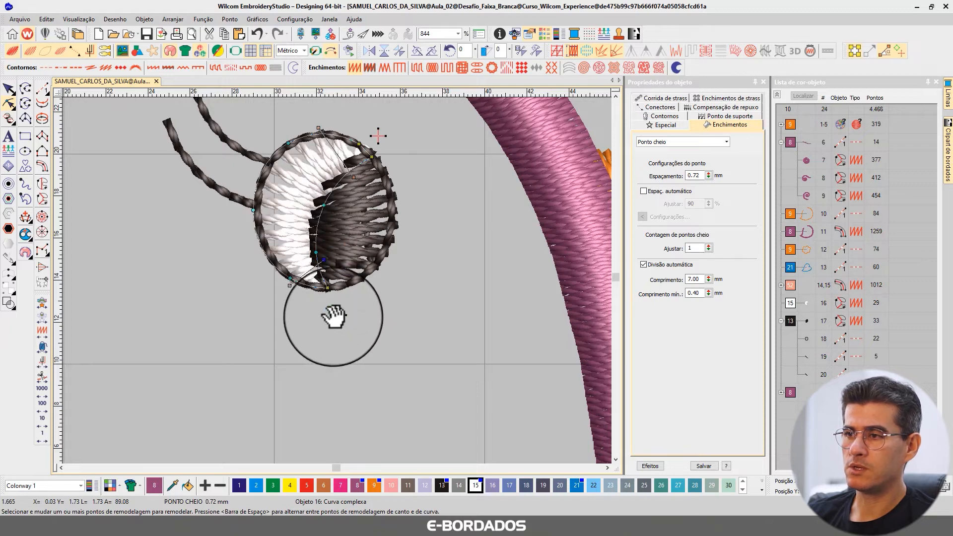
drag(335, 315, 322, 299)
click(8, 88)
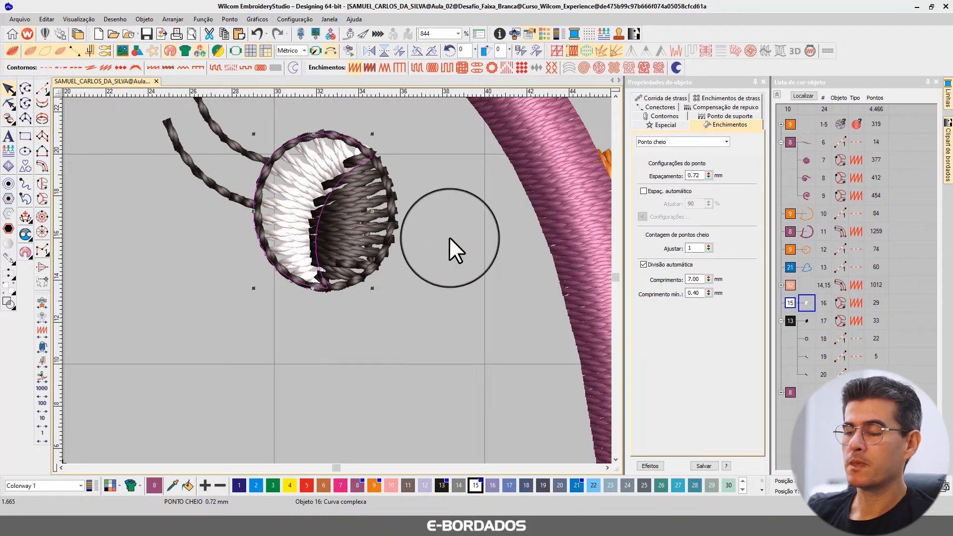
Isolate the black pupil fill, object 17, and examine its stitches up close as plain stitch lines.
click(345, 198)
click(9, 103)
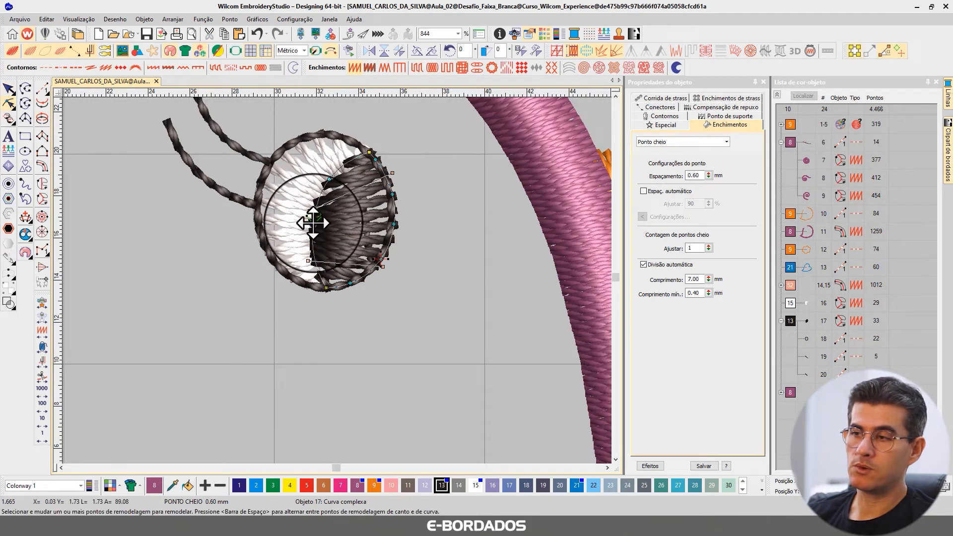
click(9, 89)
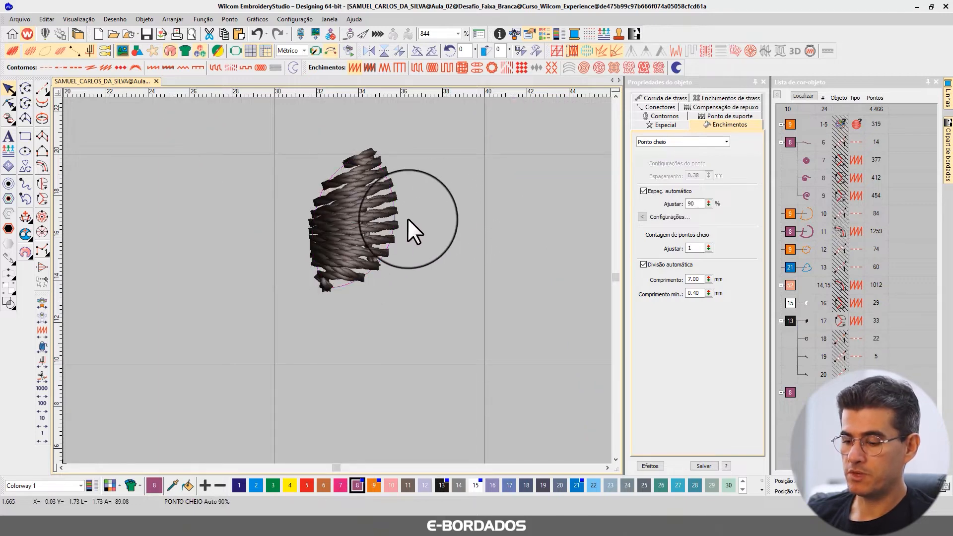
key(b)
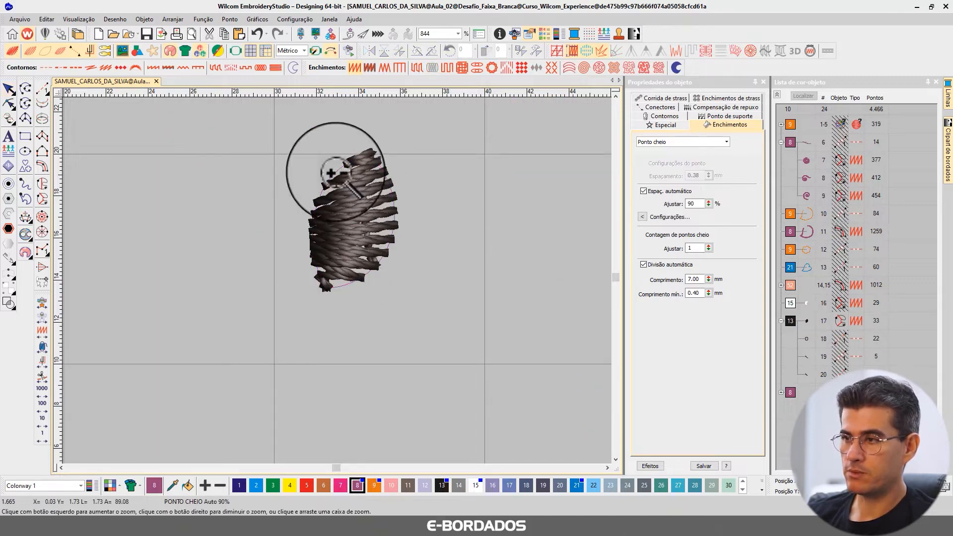
drag(296, 148, 448, 335)
key(t)
key(t)
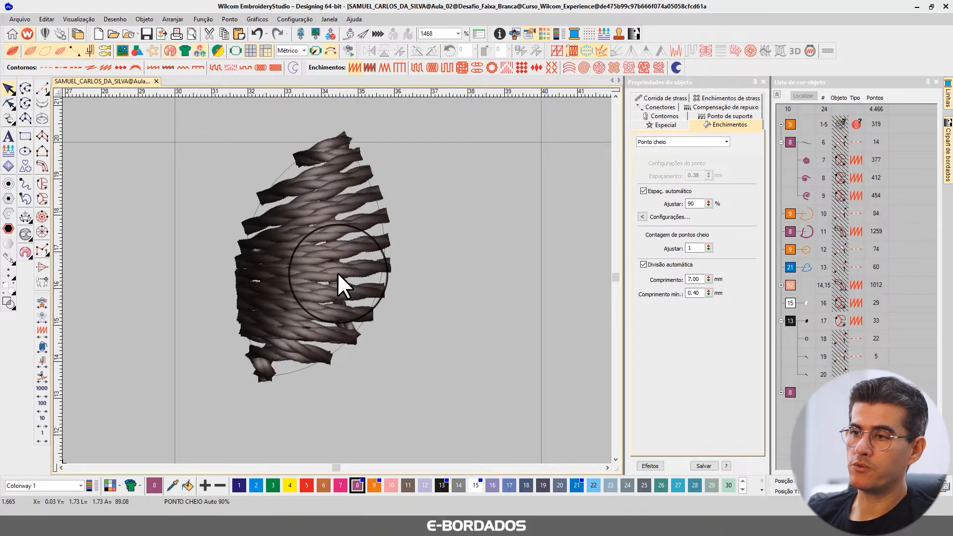
key(t)
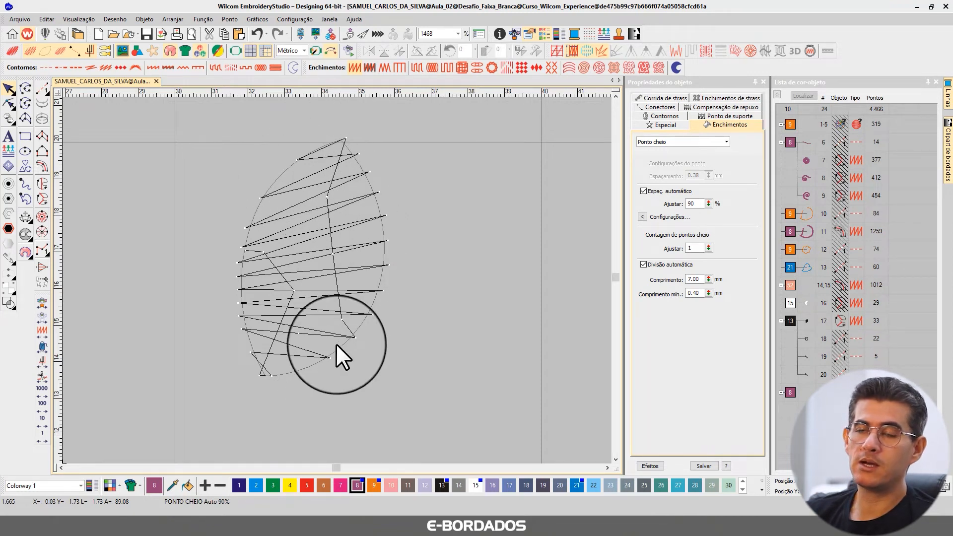
Measure the distance down the inside of the pupil, from near its upper tip towards its lower part.
key(m)
click(330, 160)
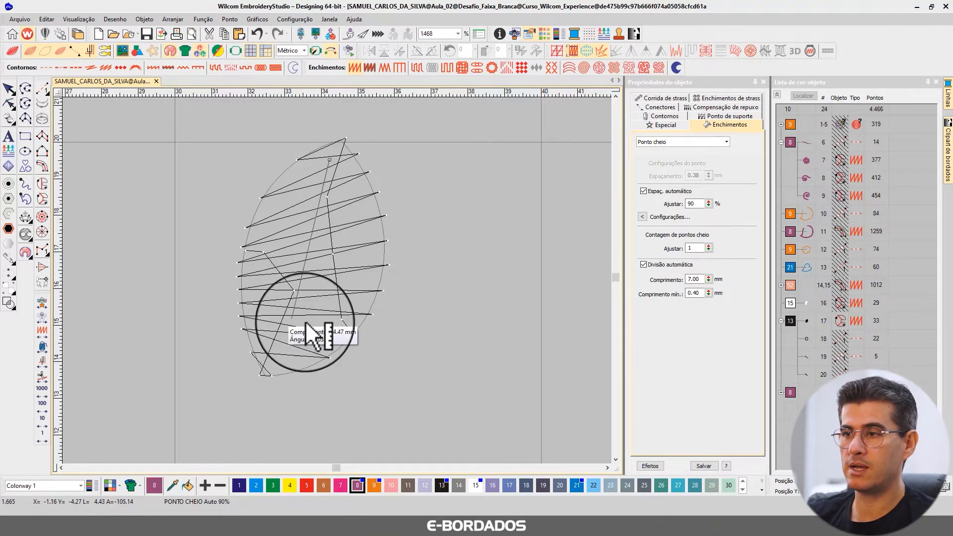
key(Escape)
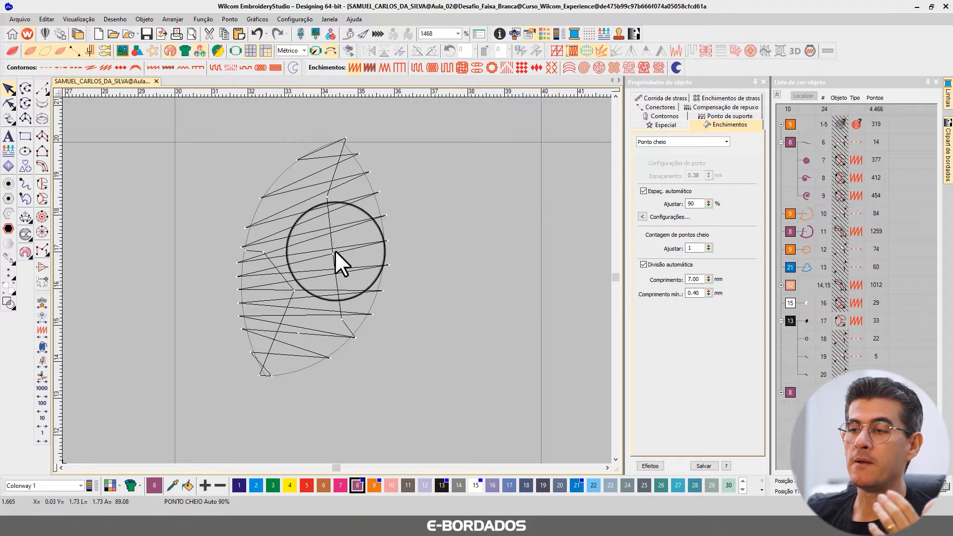
Tilt the pupil's upper and lower stitch angles so all its stitches slope the same way down towards the outer edge.
click(310, 242)
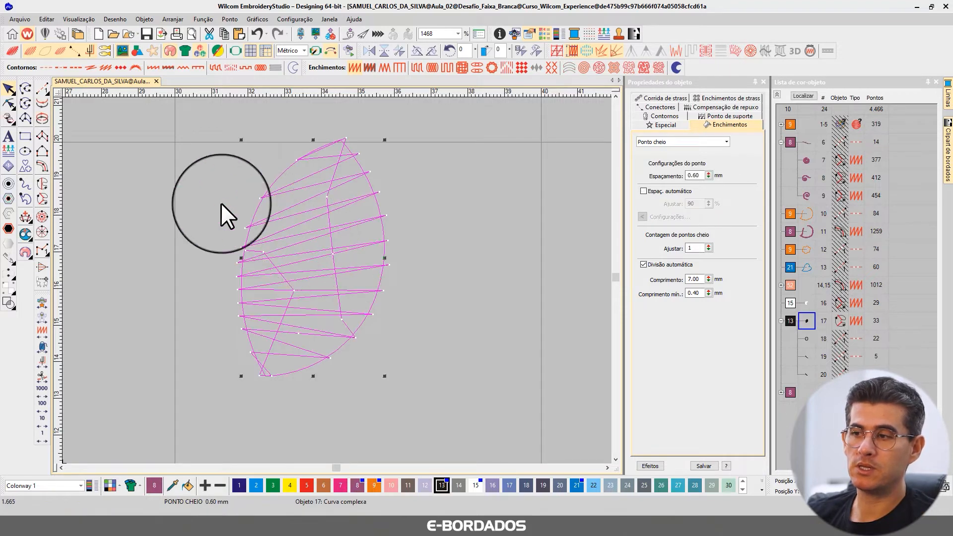
click(9, 103)
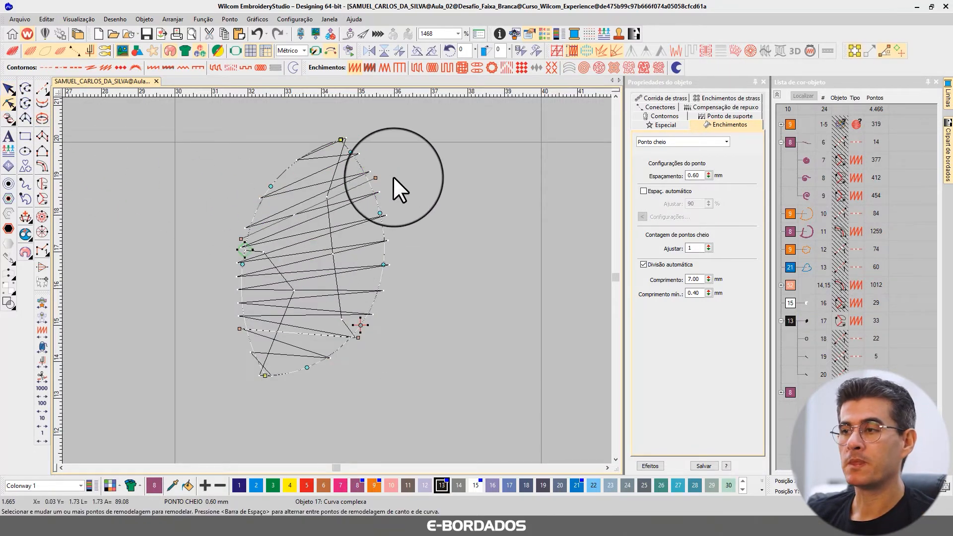
drag(375, 177, 392, 253)
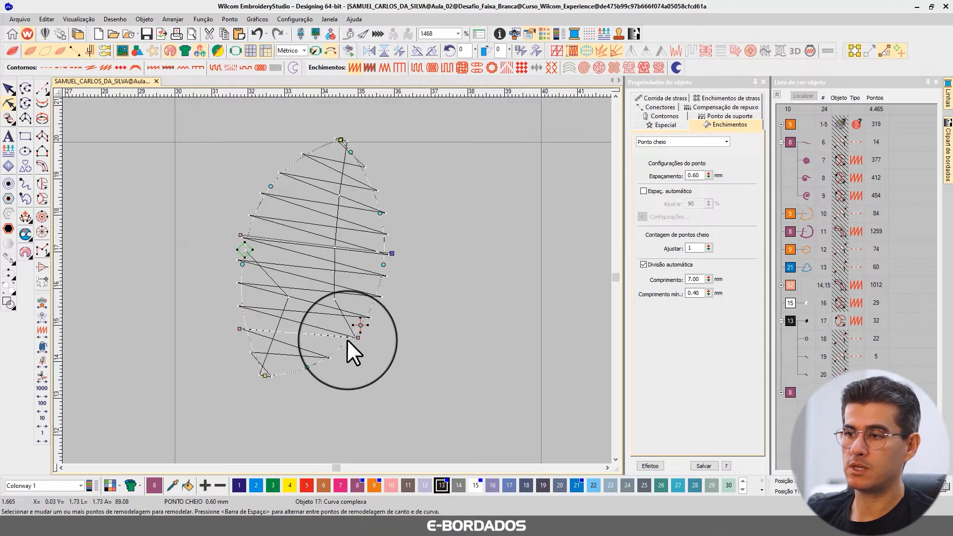
drag(358, 338, 370, 353)
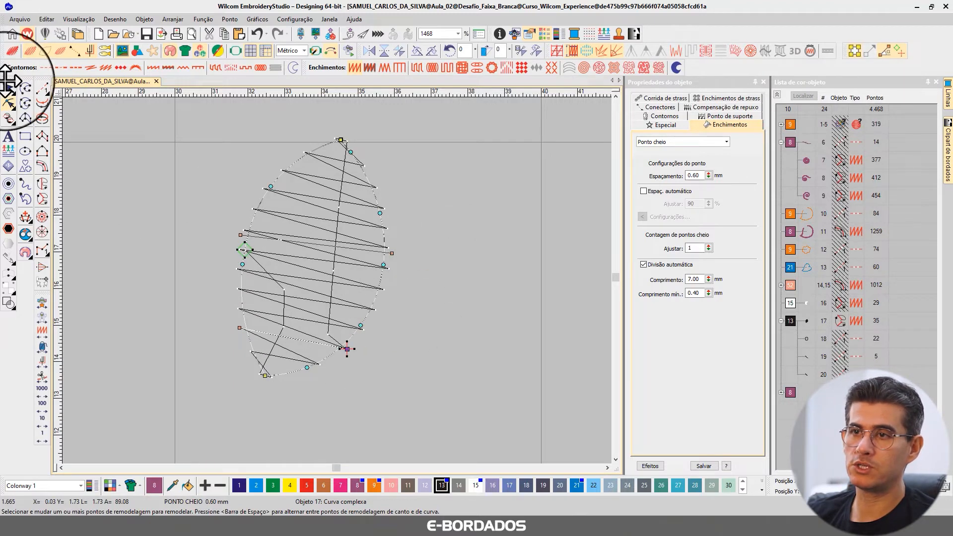
Turn the realistic stitch view back on, deselect the pupil and show the bird's hidden objects again.
click(10, 52)
click(8, 89)
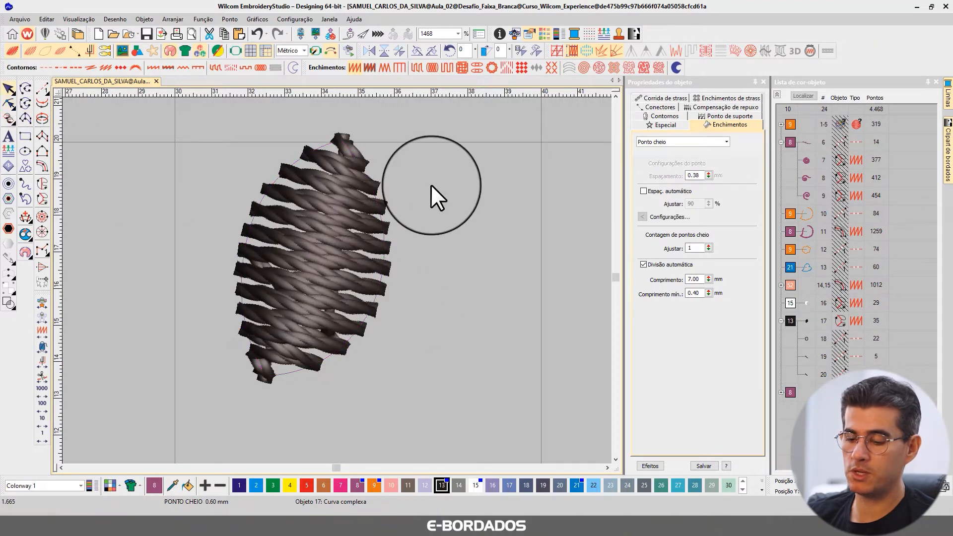
click(431, 184)
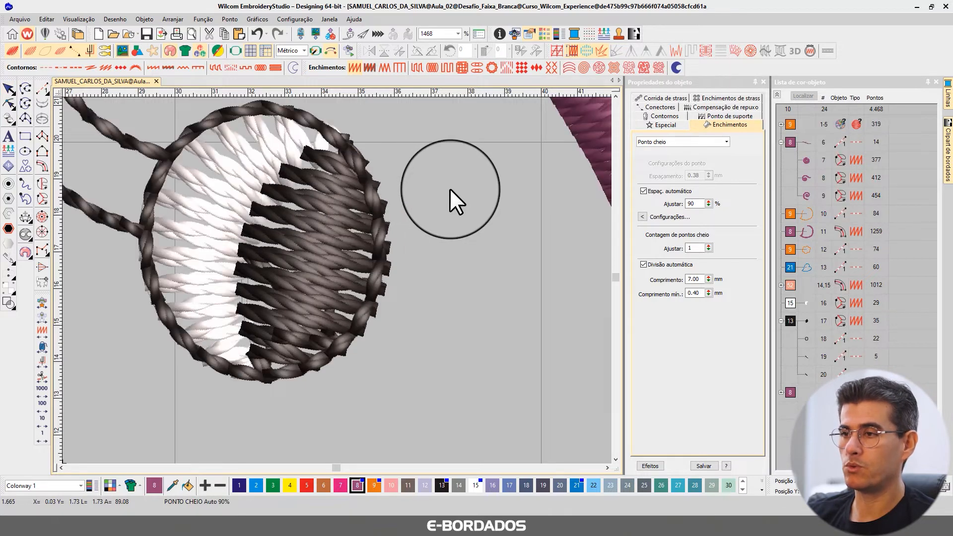
Isolate the eye's white fill, object 16, and examine its reshape nodes, stitch angles and start and end points.
click(220, 201)
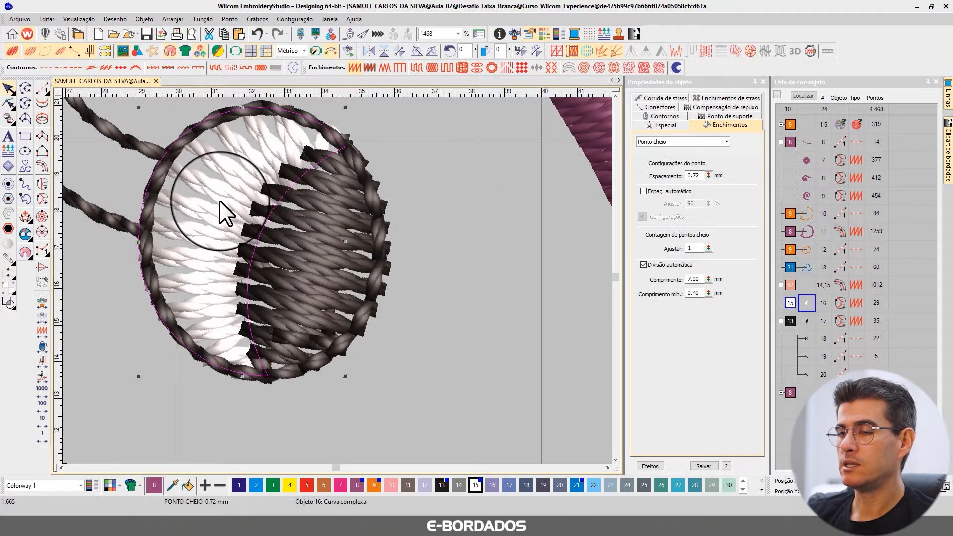
click(9, 103)
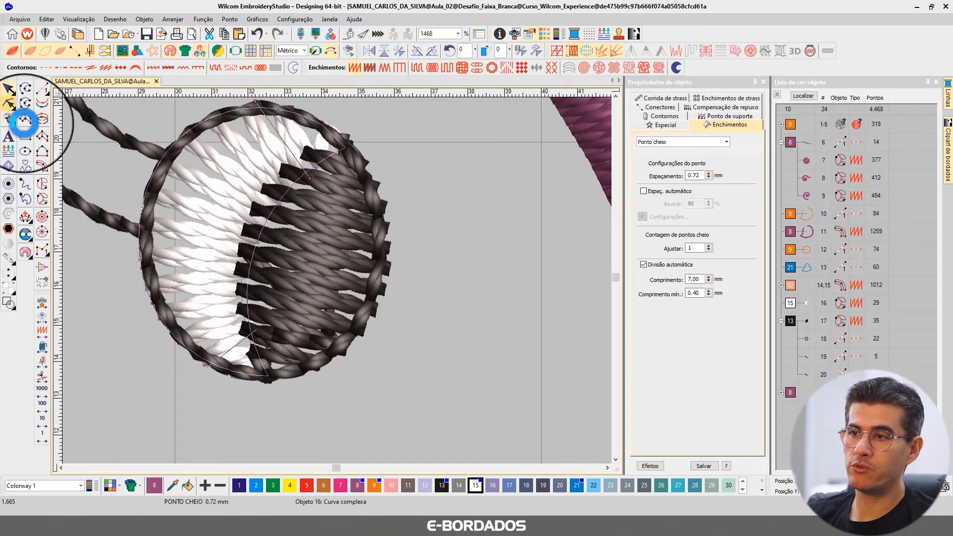
click(11, 87)
key(shift+s)
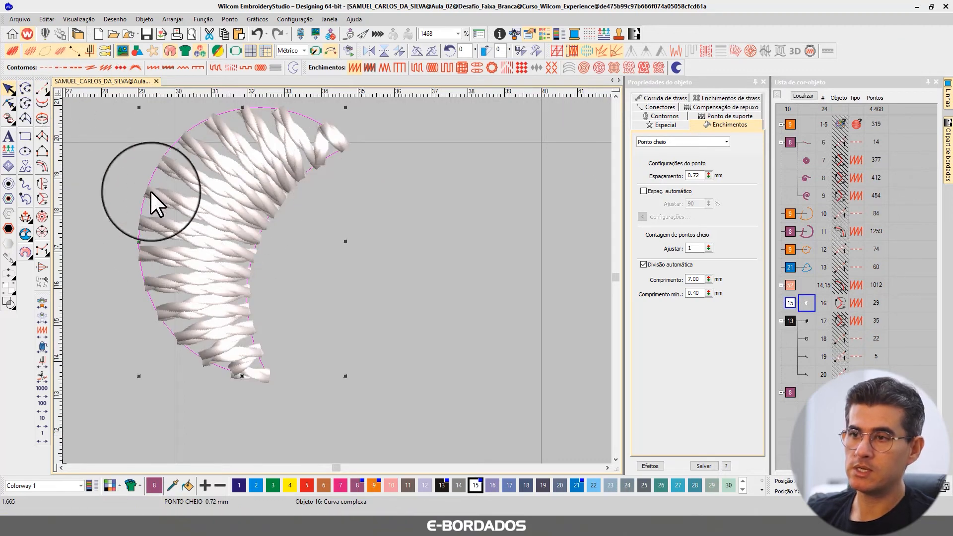
click(9, 103)
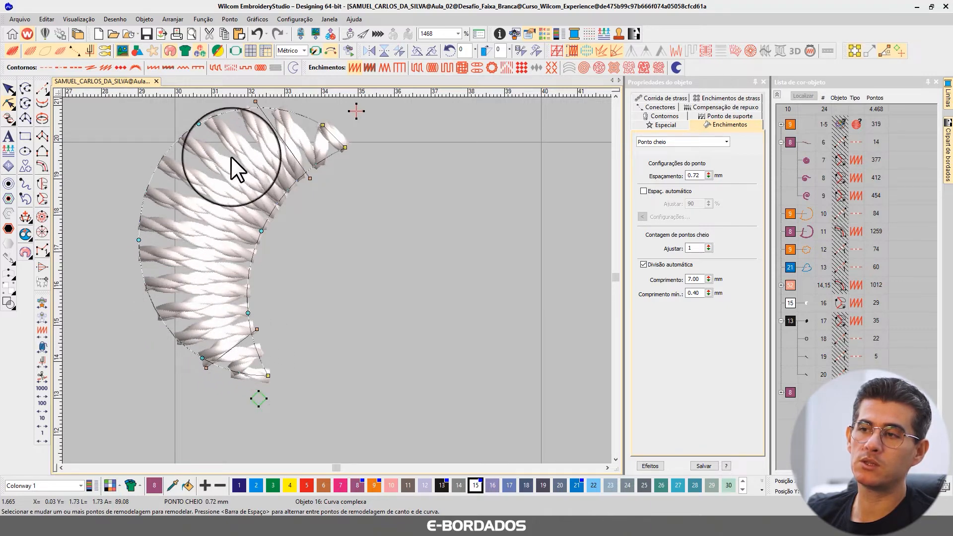
click(10, 89)
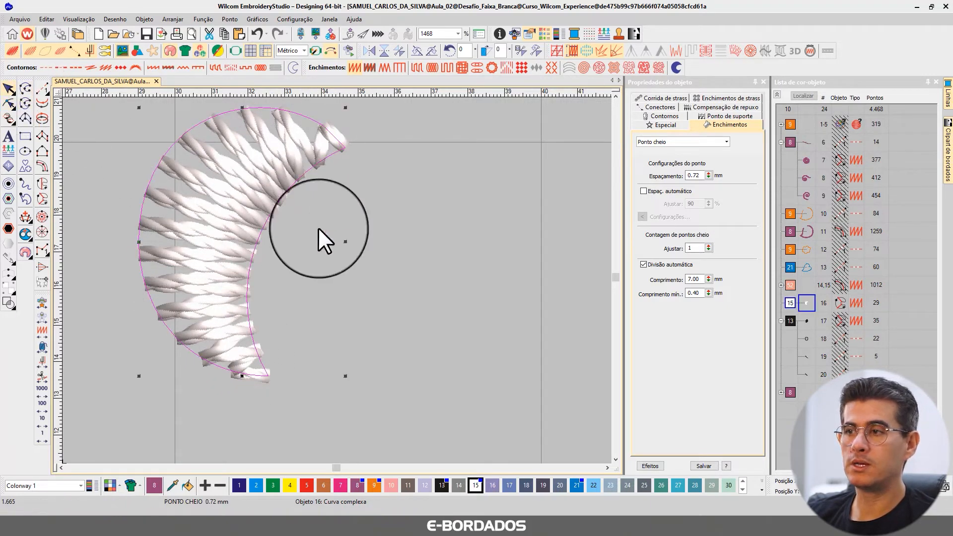
click(12, 105)
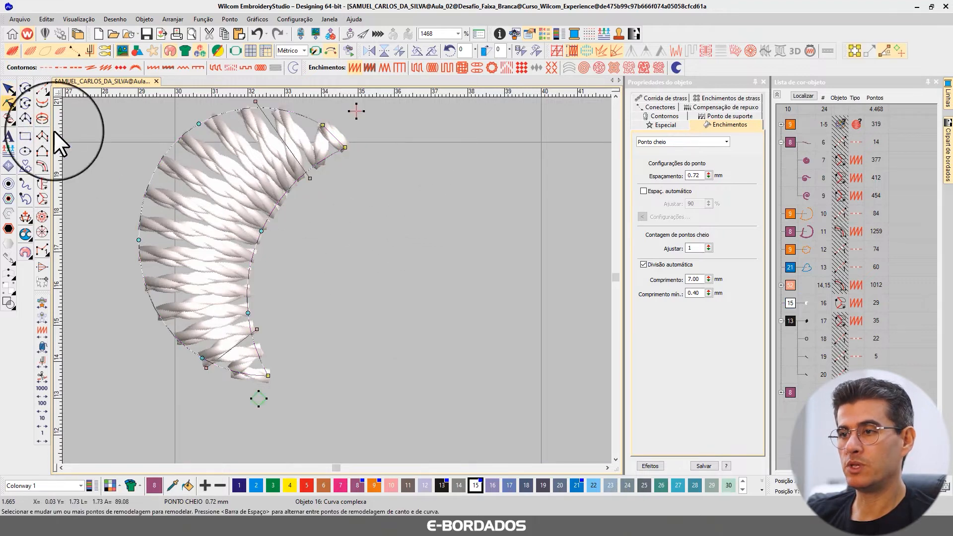
click(7, 87)
Deselect the white fill, bring back the hidden objects and examine the pupil together with the surrounding parts of the bird.
click(418, 190)
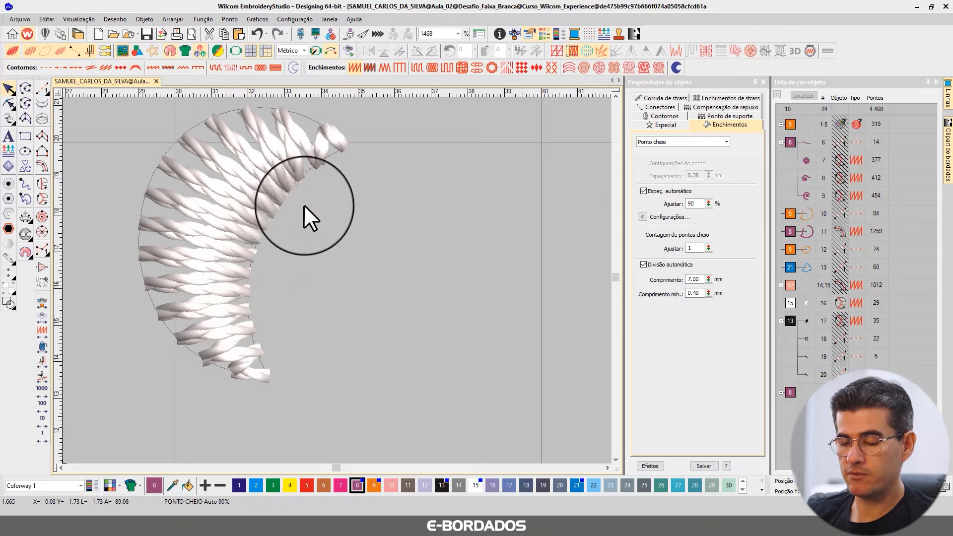
scroll(304, 205, down, 3)
click(331, 275)
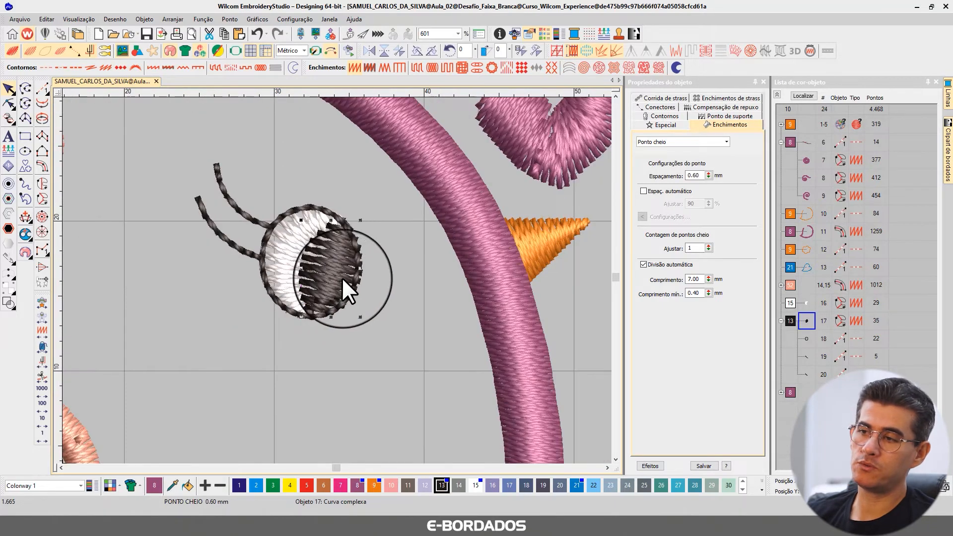
scroll(341, 277, down, 2)
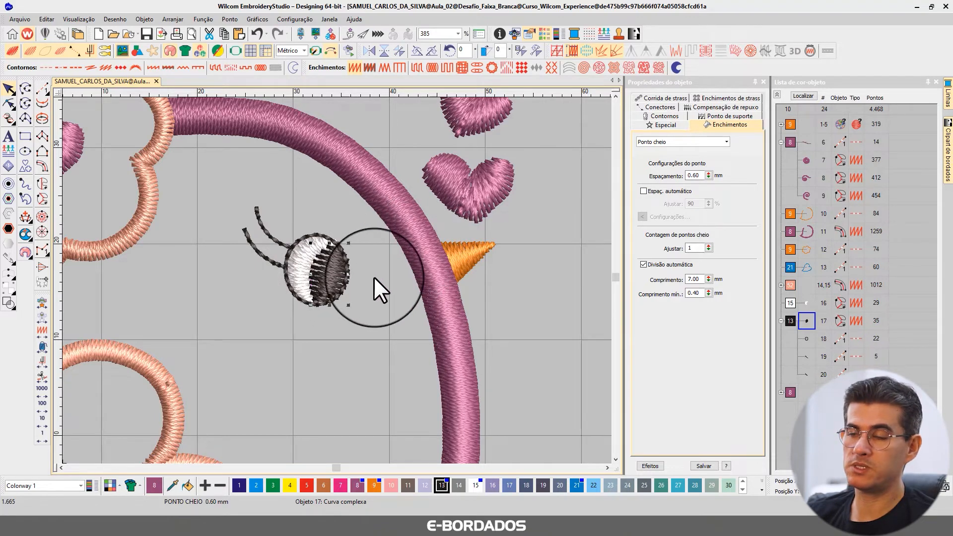
click(581, 193)
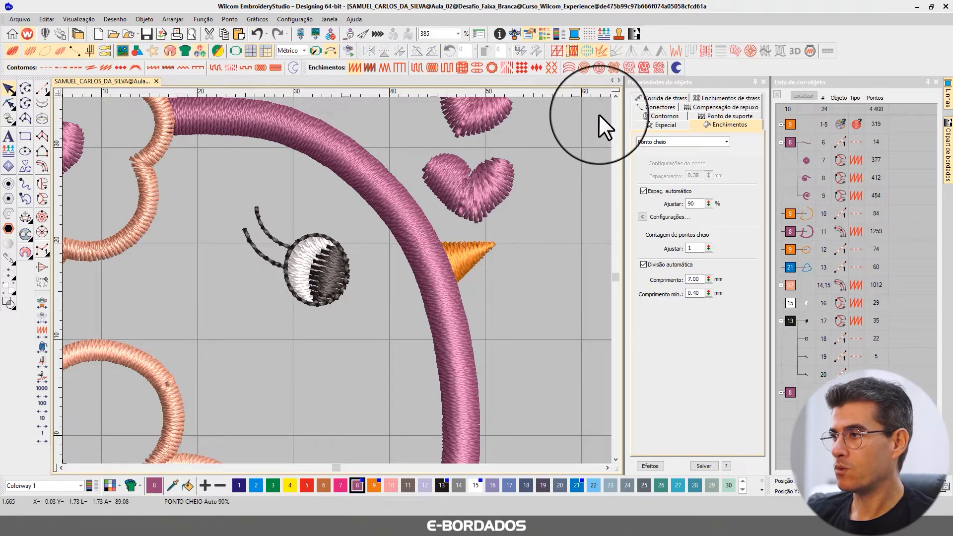
click(615, 96)
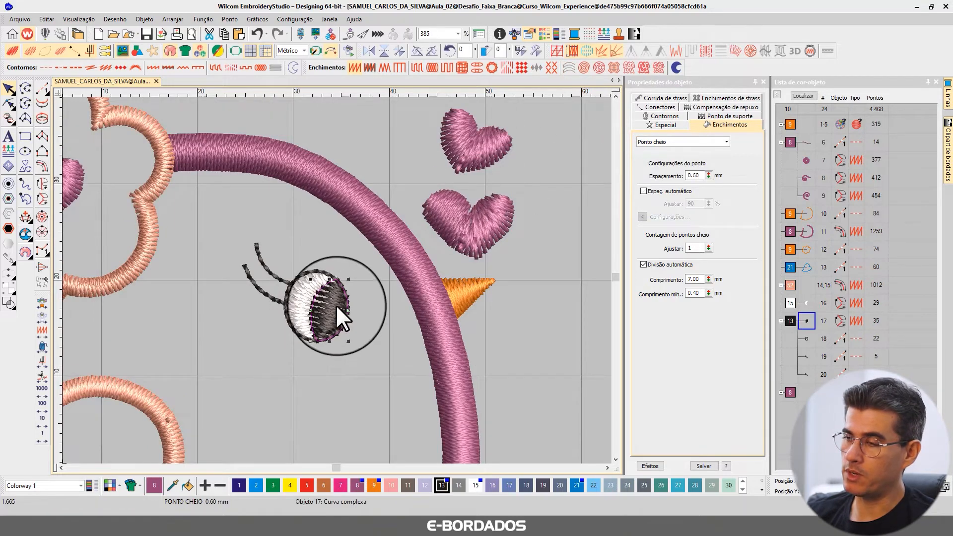
Reshape the heart just above the beak, object 23, moving its inner centre node up close to the notch between the lobes.
click(503, 231)
scroll(502, 231, up, 3)
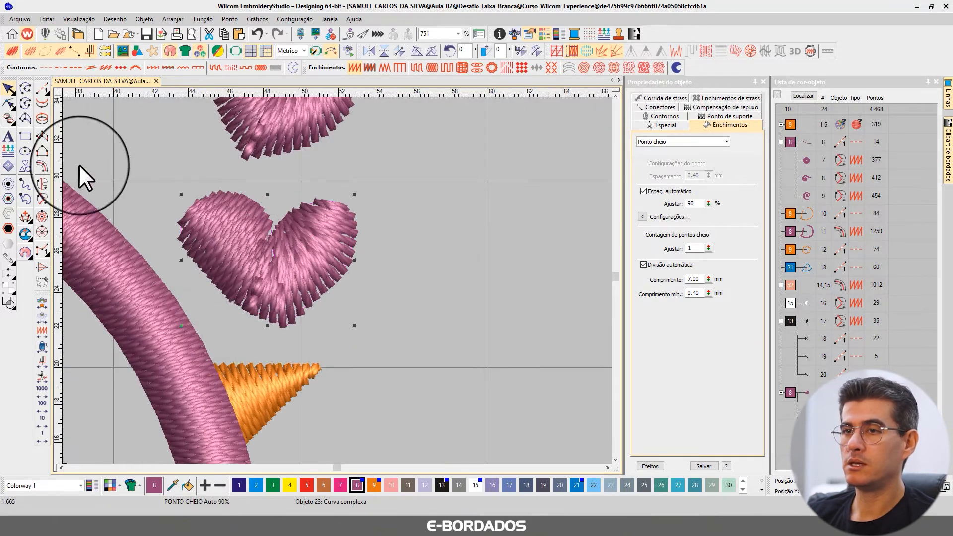
click(9, 103)
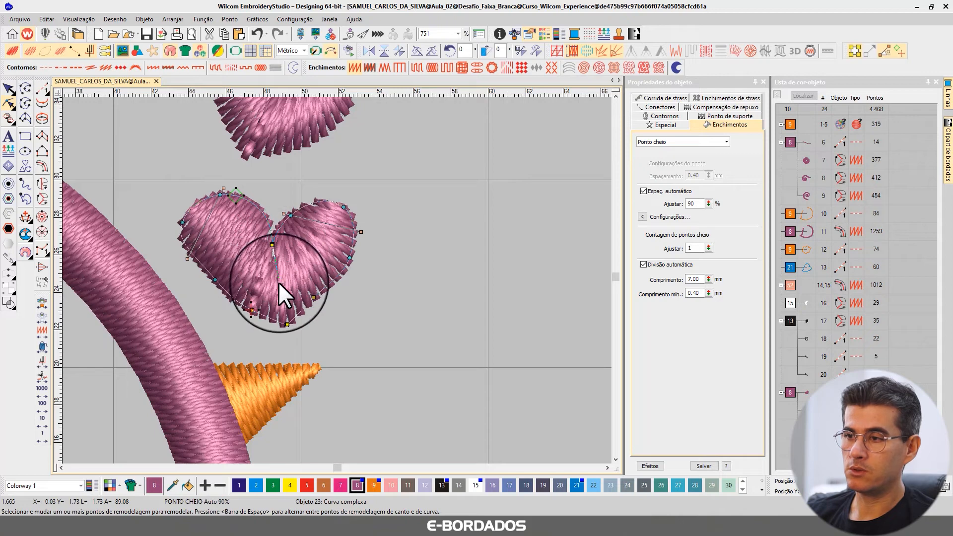
drag(280, 286, 274, 254)
click(360, 232)
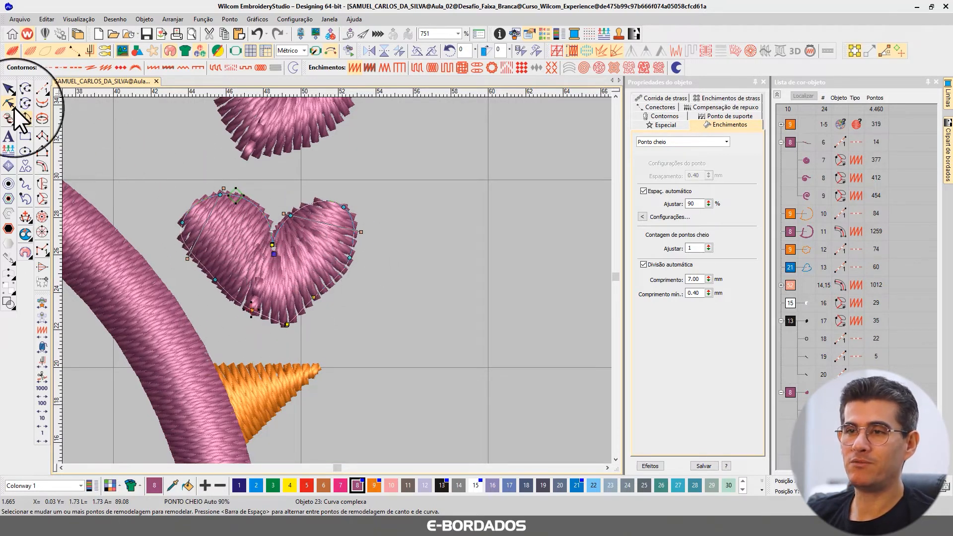
click(9, 88)
Steepen the stitch angles in both lobes of the heart above the beak by moving their upper angle handles outward.
scroll(307, 271, up, 2)
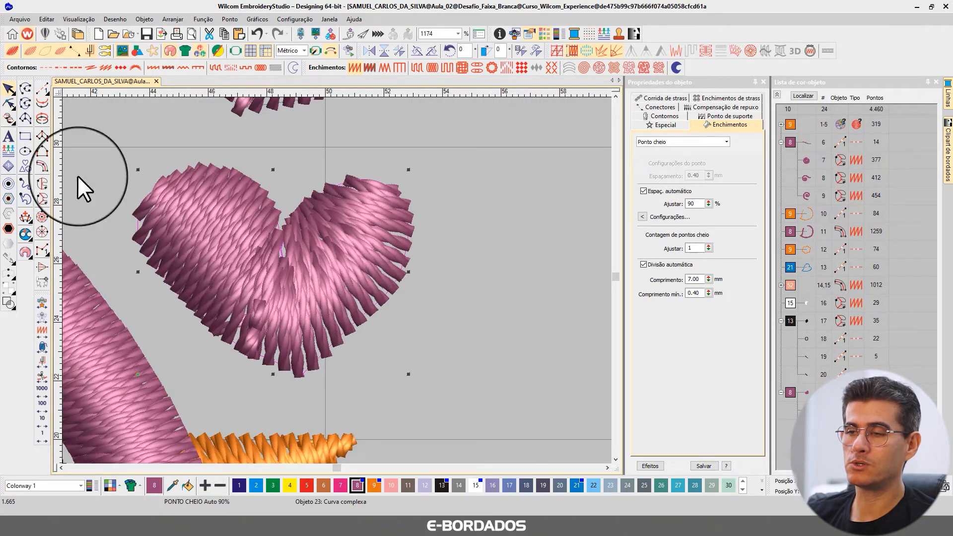
click(9, 104)
drag(301, 201, 368, 175)
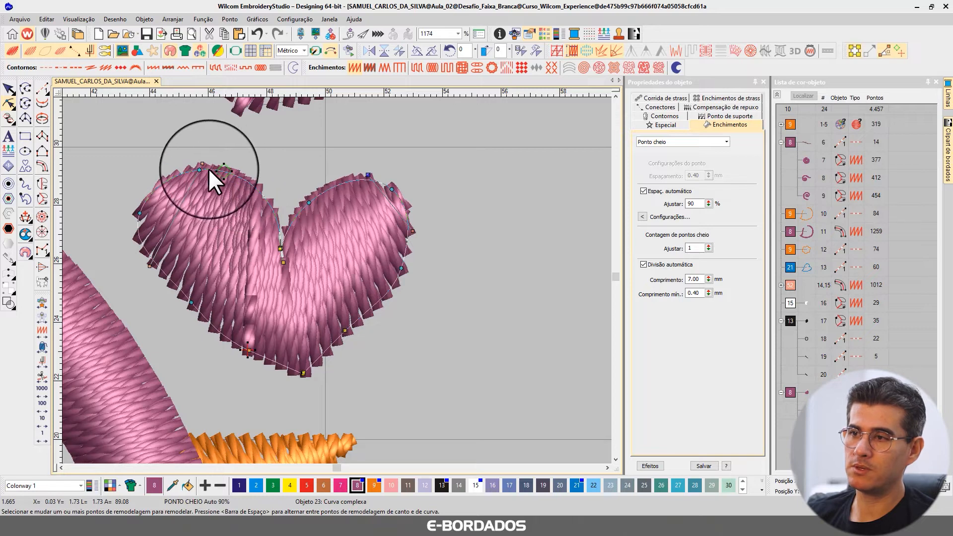
drag(202, 163, 178, 170)
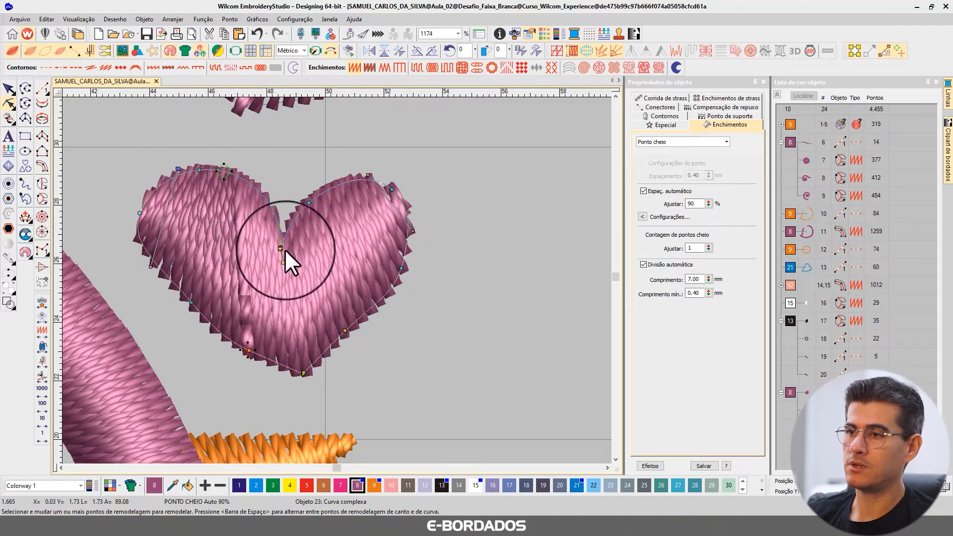
Delete the inner centre node of the heart above the beak and convert the heart to a complex fill.
click(283, 264)
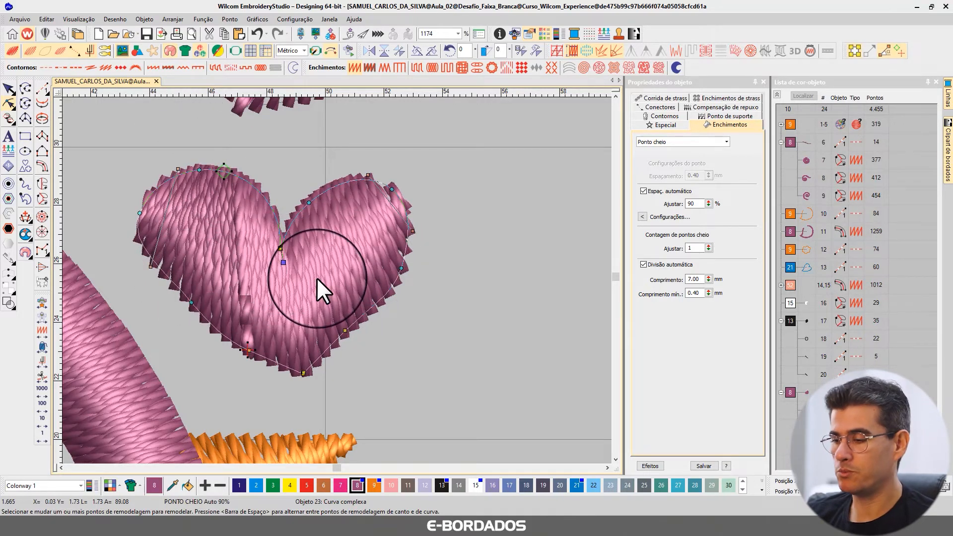
key(Delete)
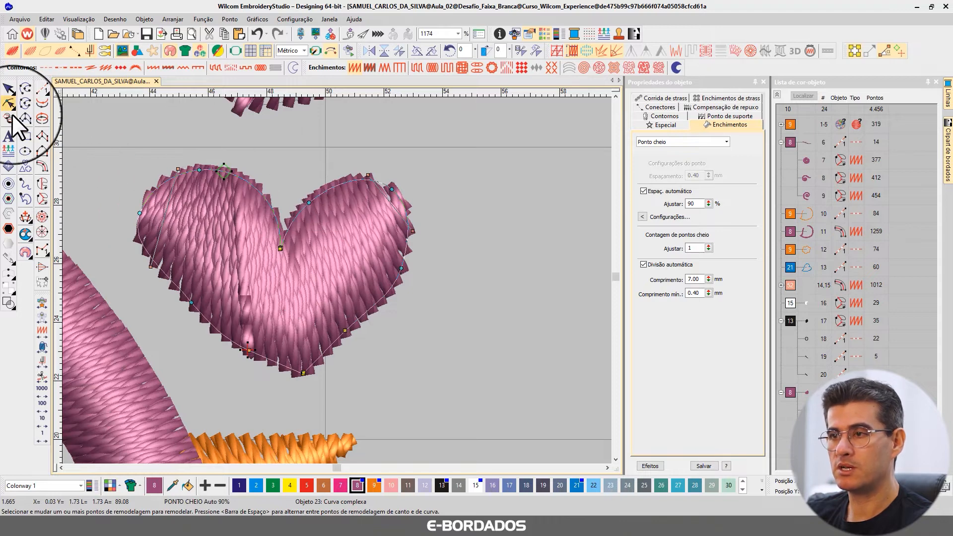
click(43, 182)
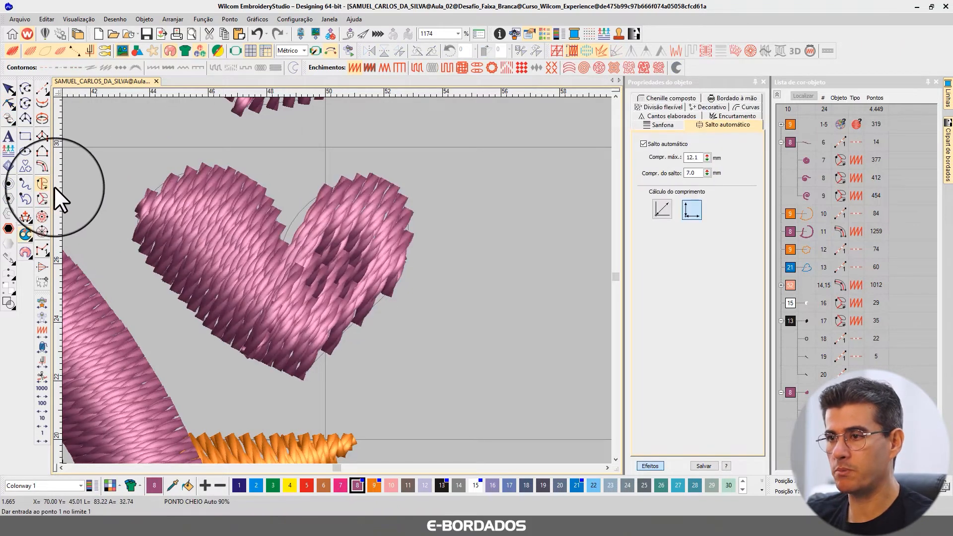
Set the heart's stitch angle to vertical, 90°, and move its start point beyond the left lobe and end point beyond the right lobe.
click(9, 103)
drag(273, 139, 220, 184)
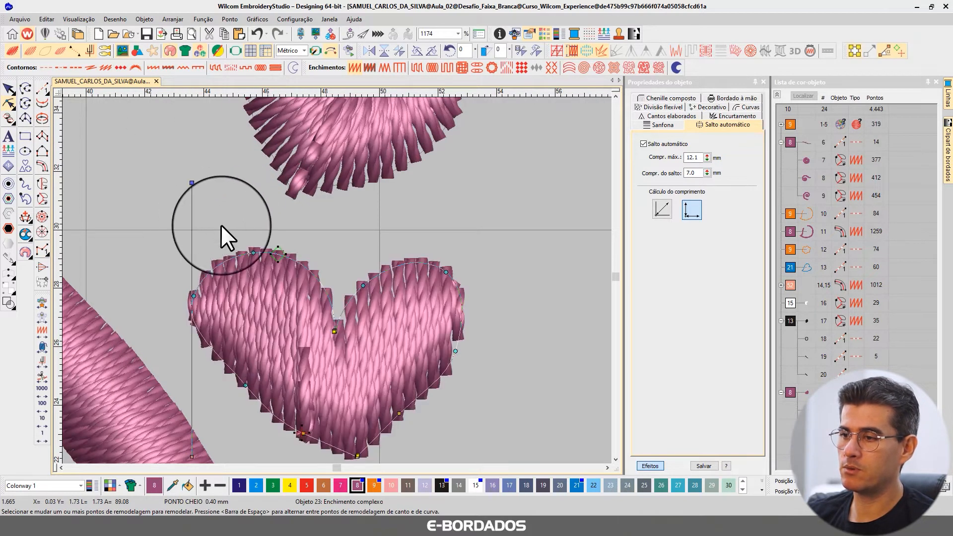
scroll(279, 315, down, 1)
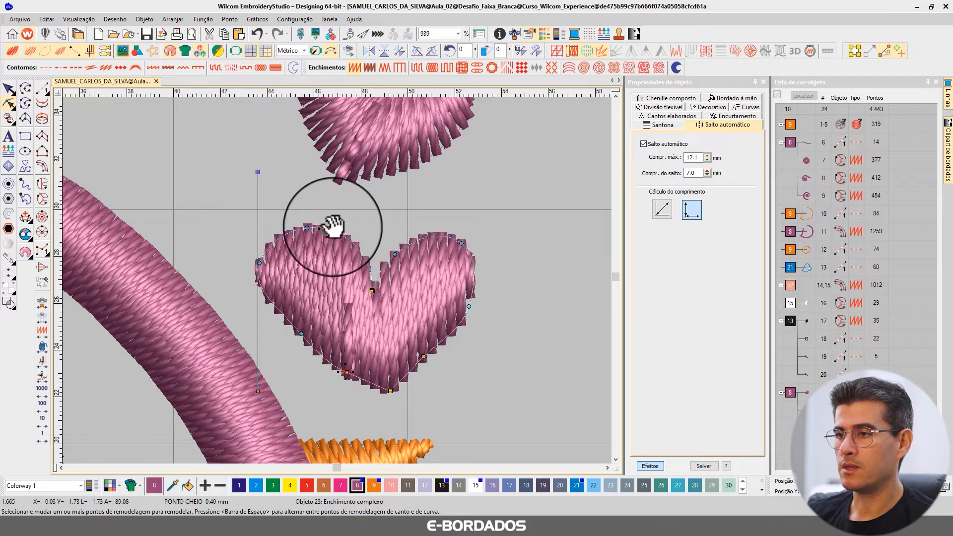
drag(326, 228, 230, 266)
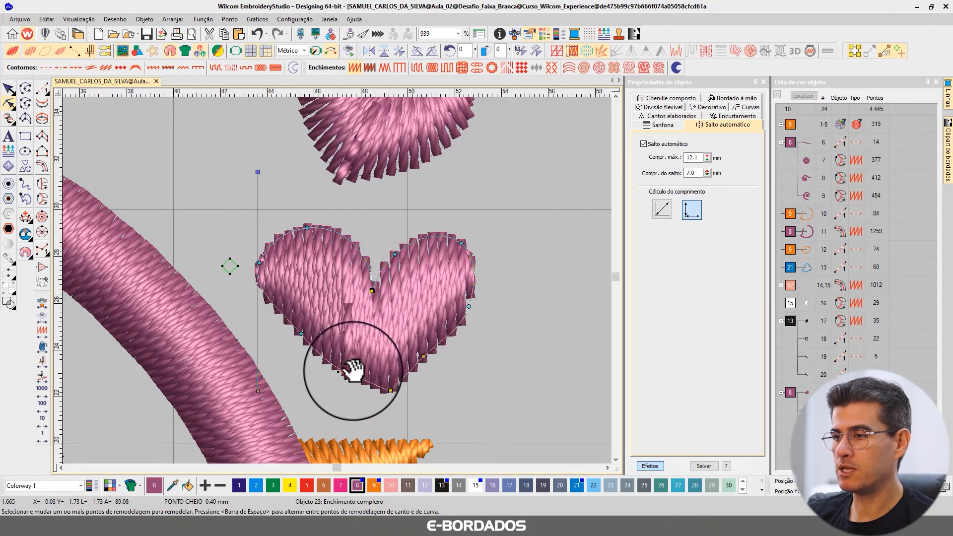
drag(351, 368, 549, 302)
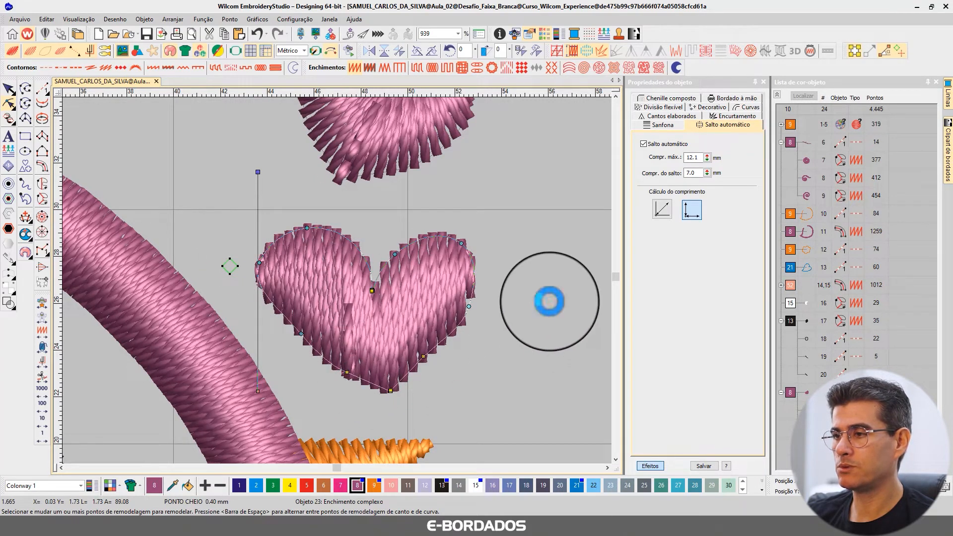
Review the special and fill properties of the heart above the beak and deselect it.
click(8, 88)
click(650, 466)
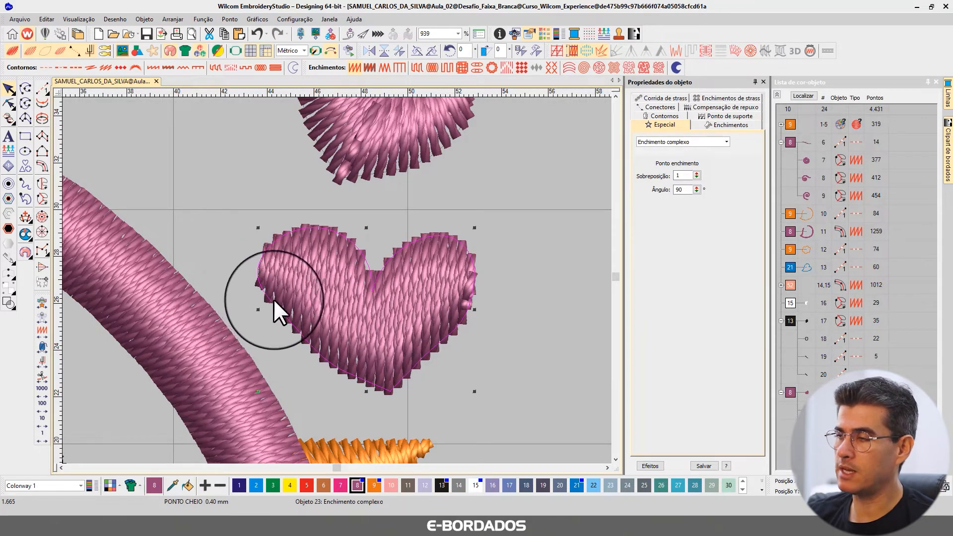
click(729, 124)
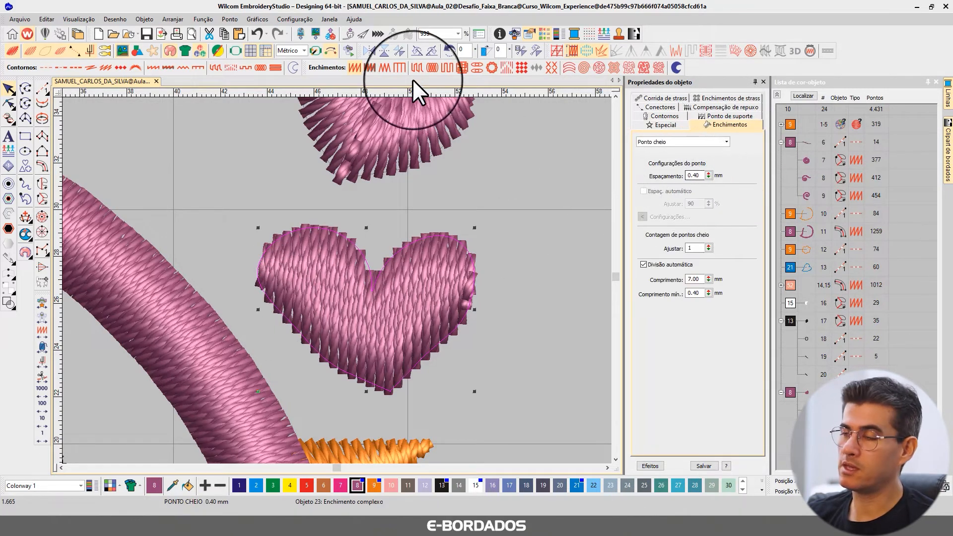
click(440, 34)
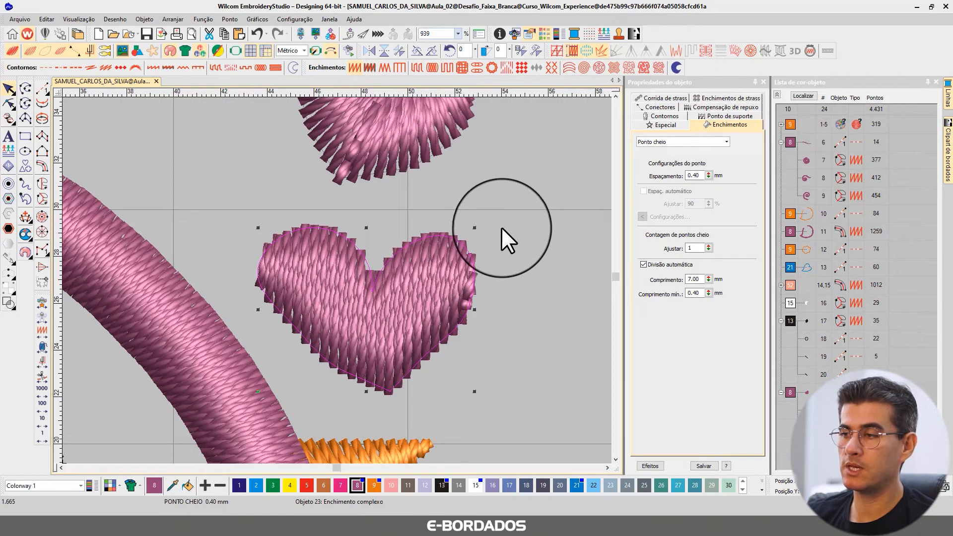
scroll(504, 228, down, 1)
click(502, 169)
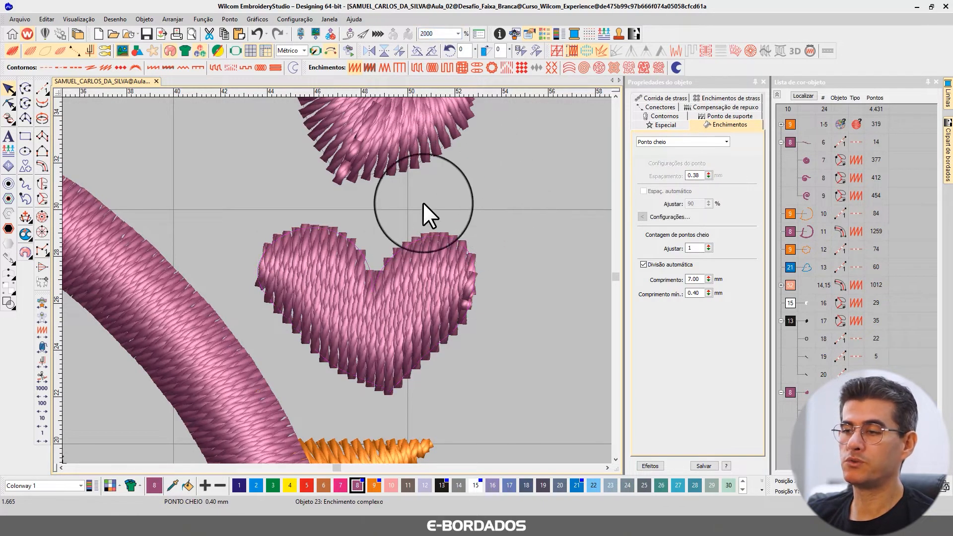
Examine the topmost heart's stitch directions and connectors in the plain stitch-line view and select the heart.
scroll(336, 279, down, 3)
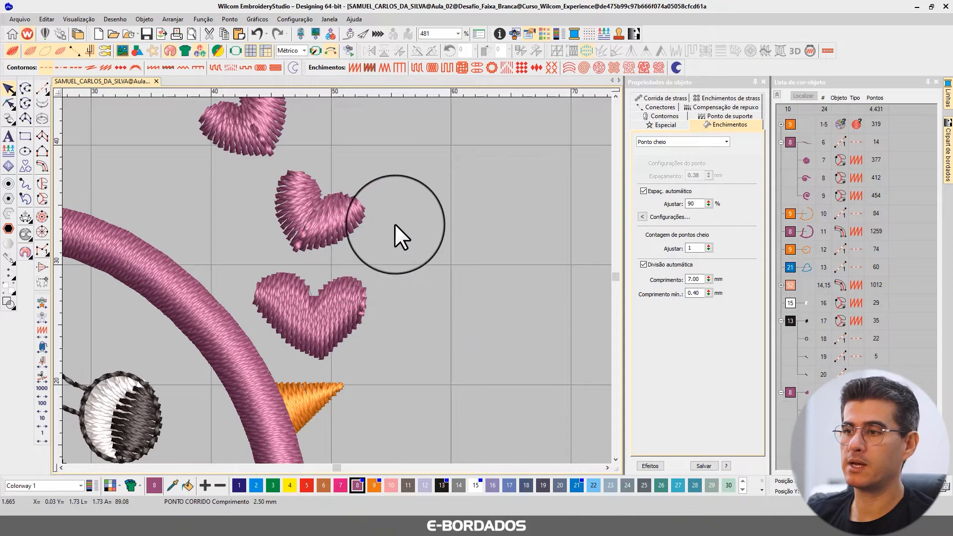
scroll(395, 224, down, 1)
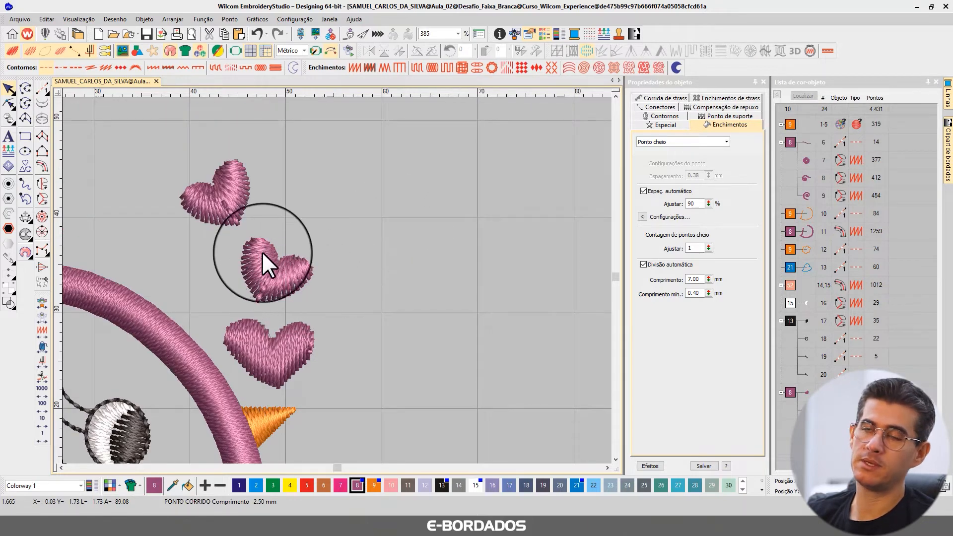
scroll(263, 256, up, 2)
scroll(323, 248, up, 4)
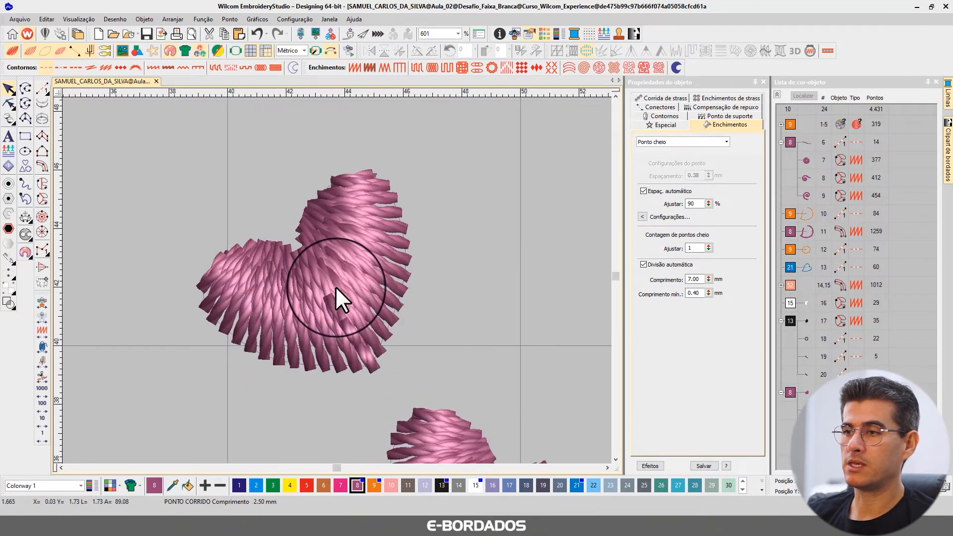
key(t)
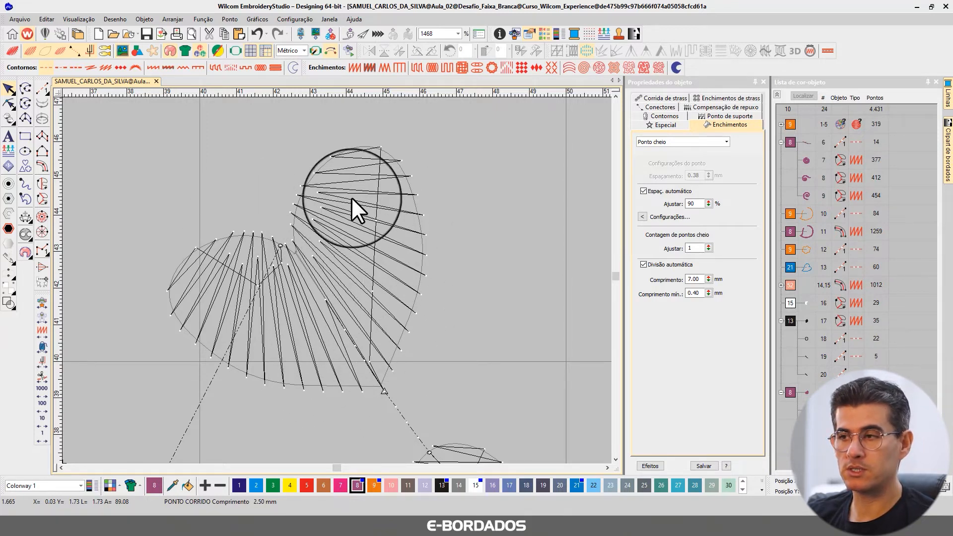
click(236, 237)
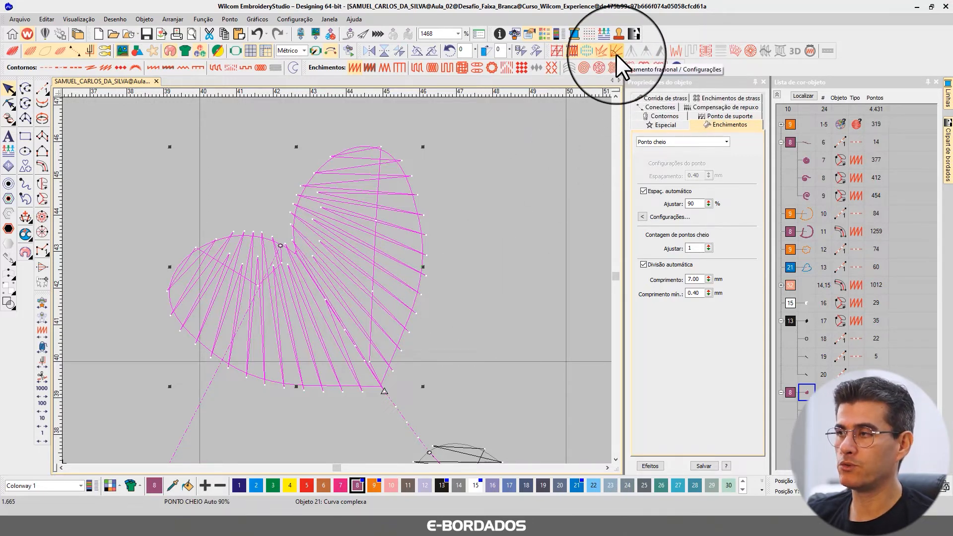
Delete the topmost heart's left-lobe stitch angle, tilt the right-lobe angle down toward the heart's tip and restore the realistic stitch view.
click(9, 103)
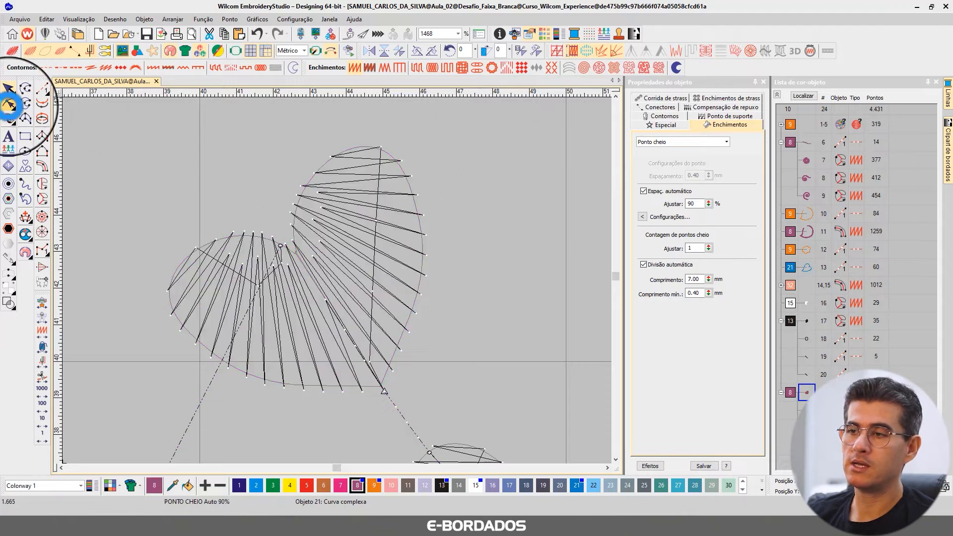
click(234, 230)
key(Delete)
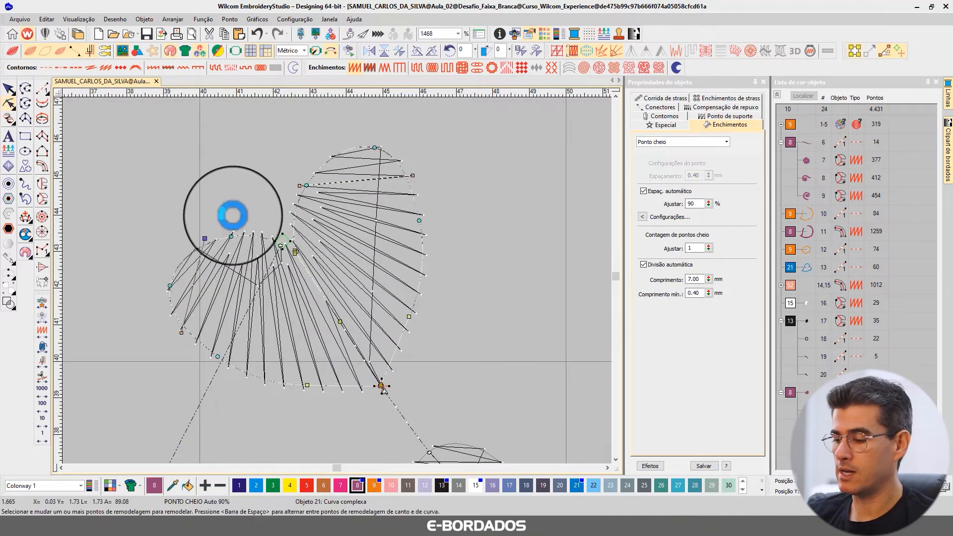
drag(413, 175, 417, 316)
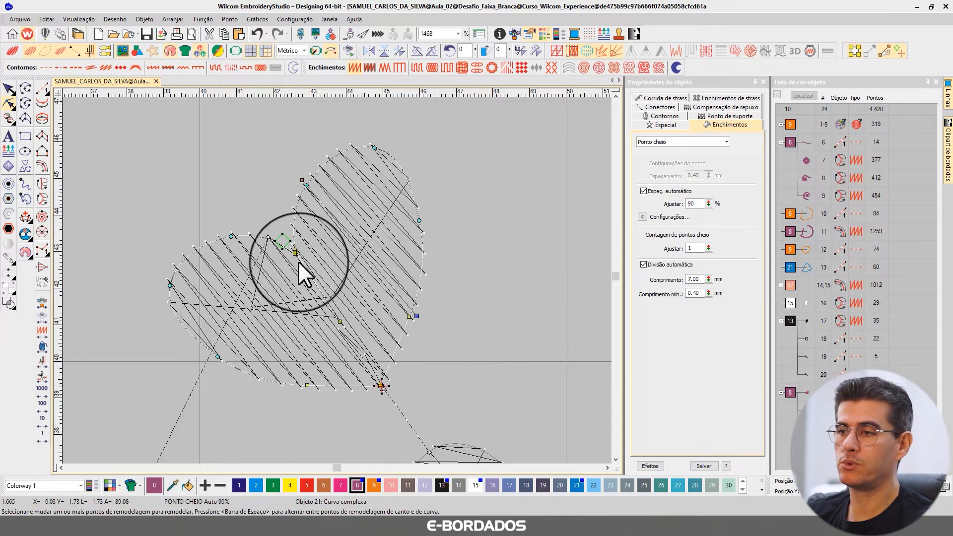
click(12, 49)
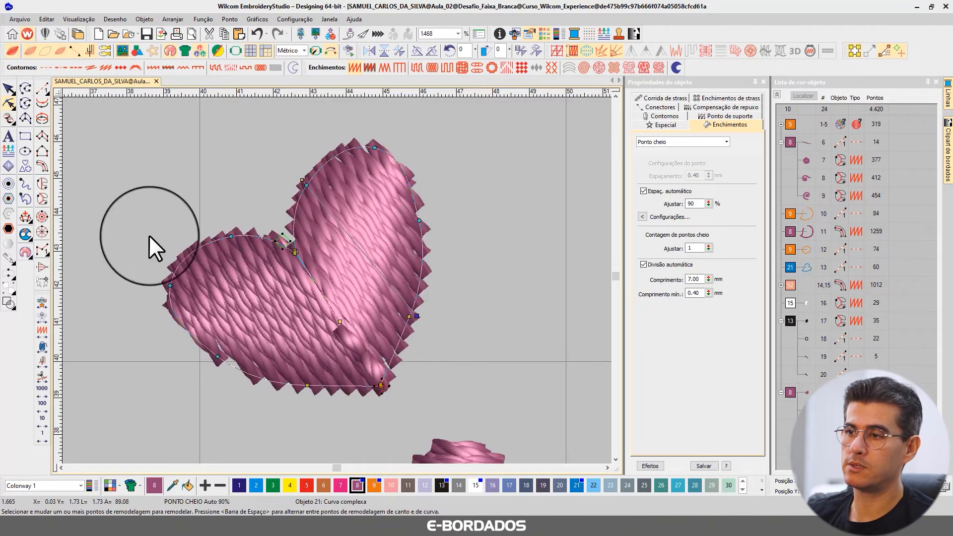
Delete the topmost heart's inner centre node and move its start point outside the left lobe and its end point to the right lobe.
click(349, 323)
key(Delete)
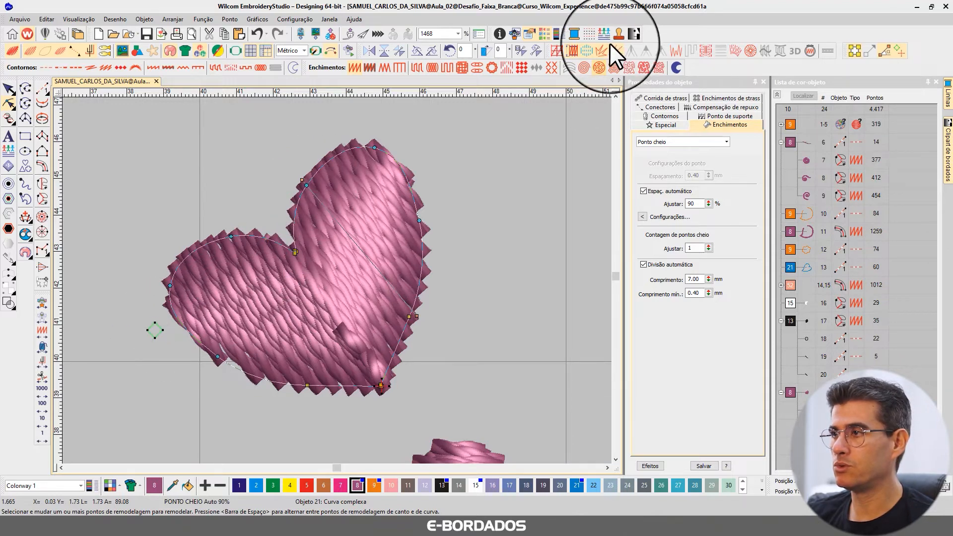
scroll(336, 280, down, 2)
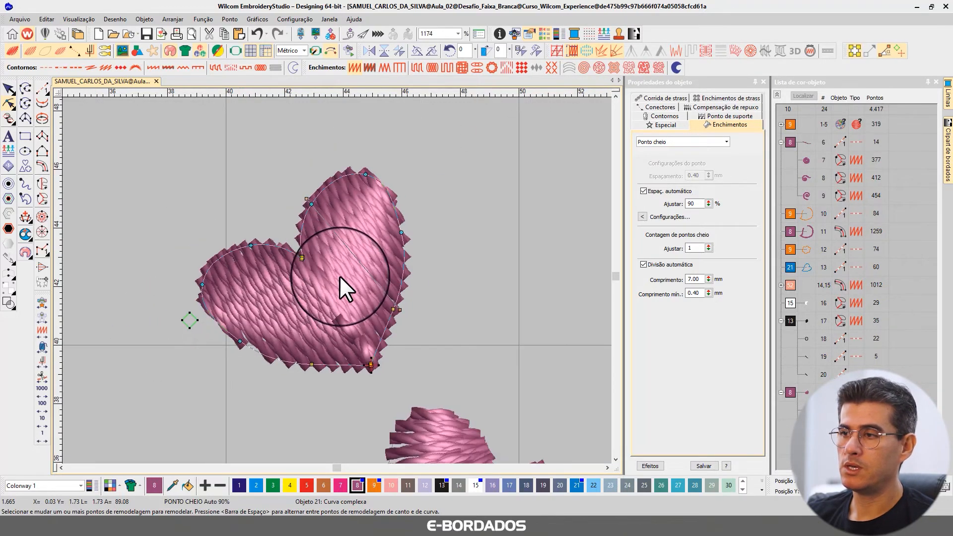
drag(356, 338, 401, 204)
click(9, 89)
click(273, 198)
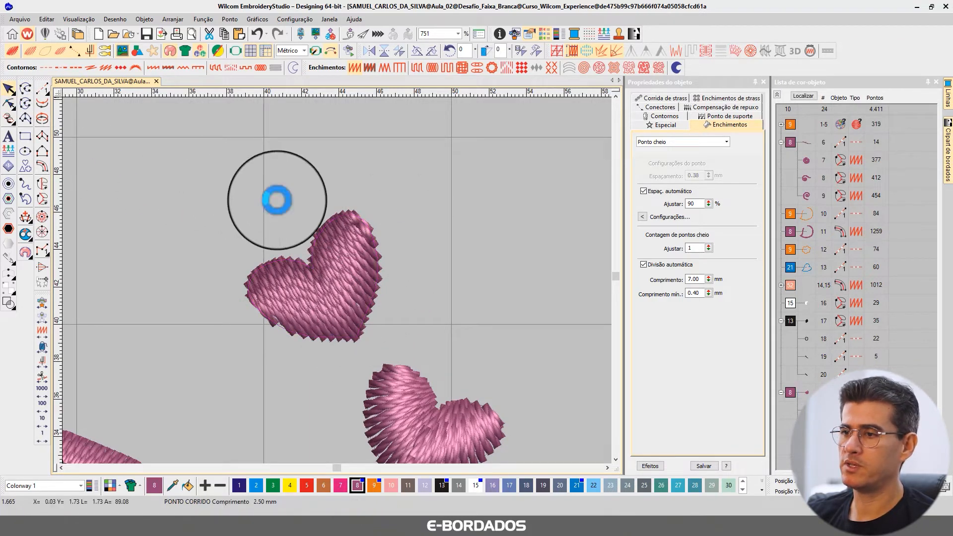
scroll(337, 281, down, 1)
scroll(336, 279, down, 1)
scroll(336, 279, up, 5)
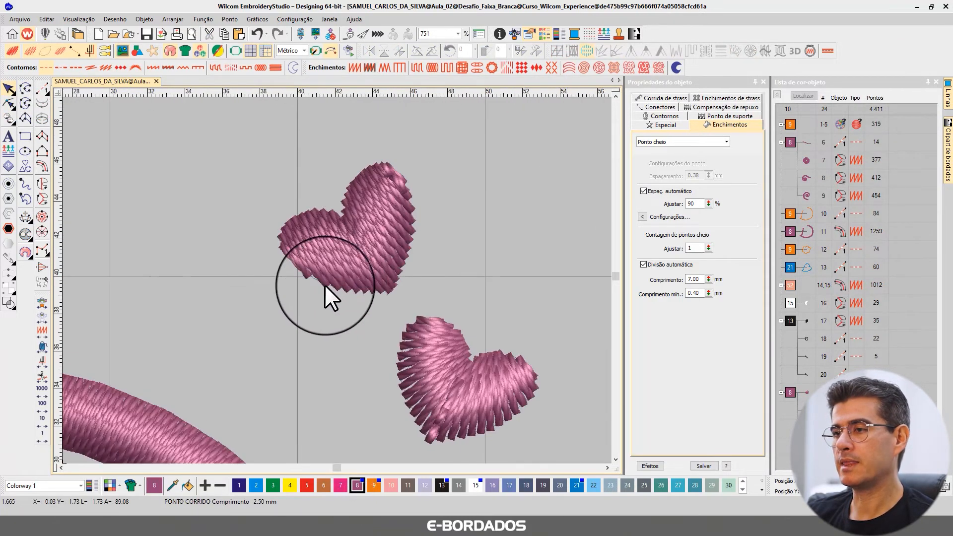
Refine the topmost heart's lower-left contour by adding a curve node on its left edge and adjusting the neighbouring nodes.
click(261, 240)
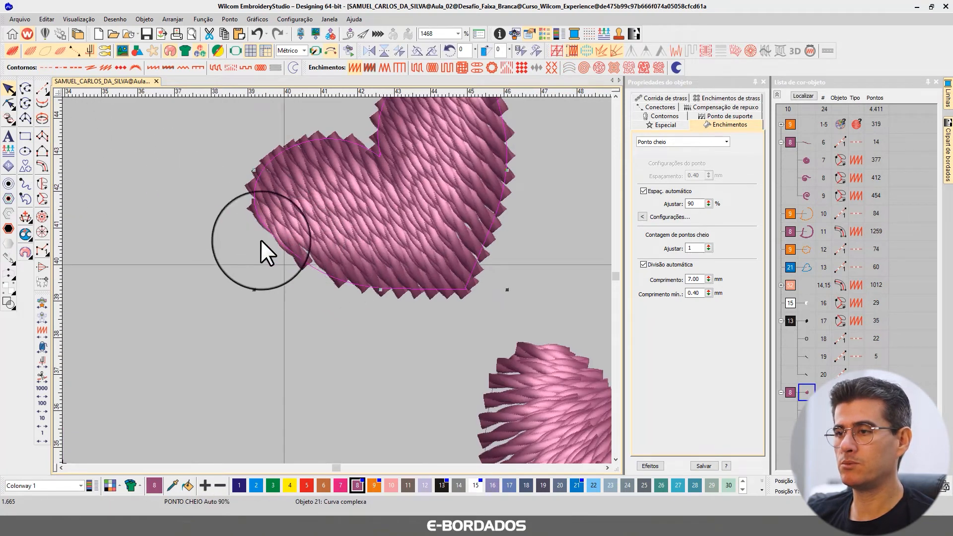
key(h)
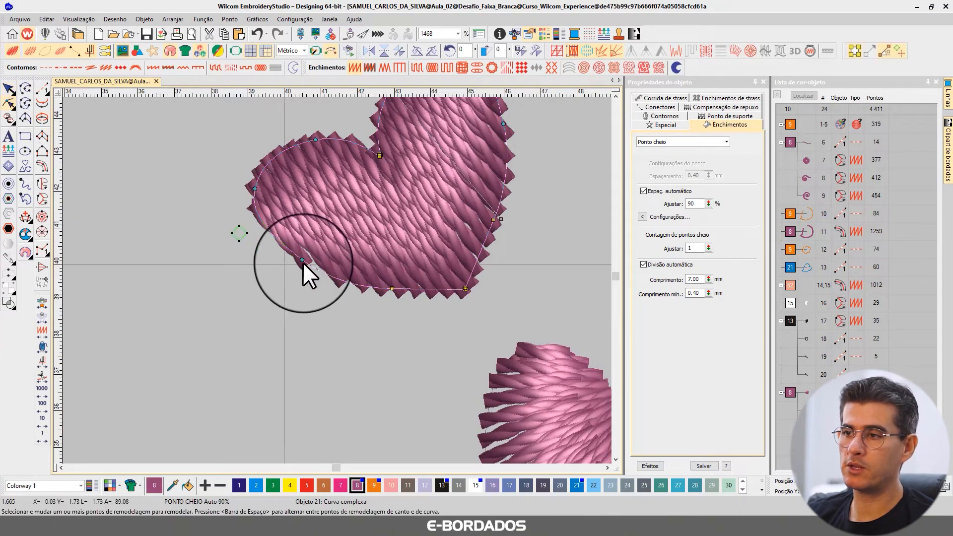
drag(298, 262, 298, 262)
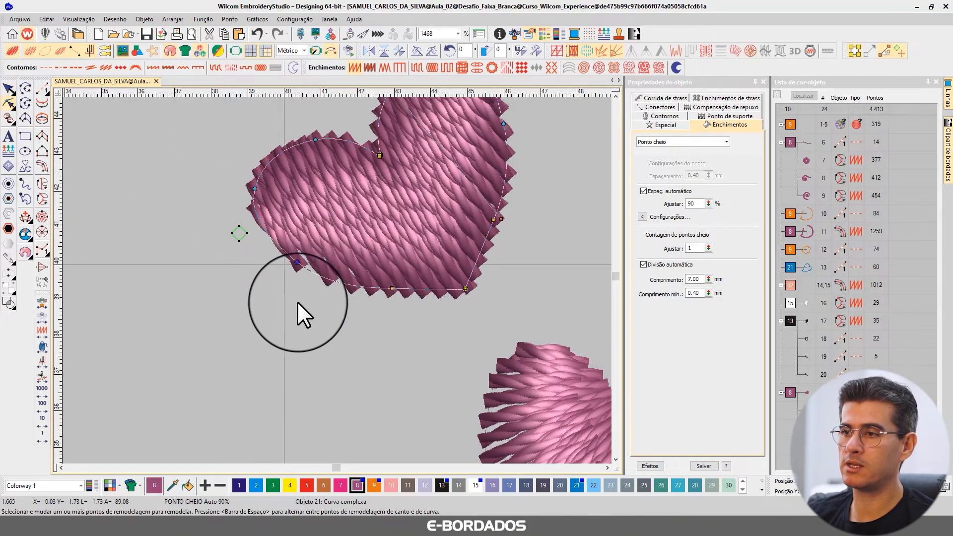
right_click(254, 208)
drag(255, 208, 259, 209)
drag(255, 188, 259, 190)
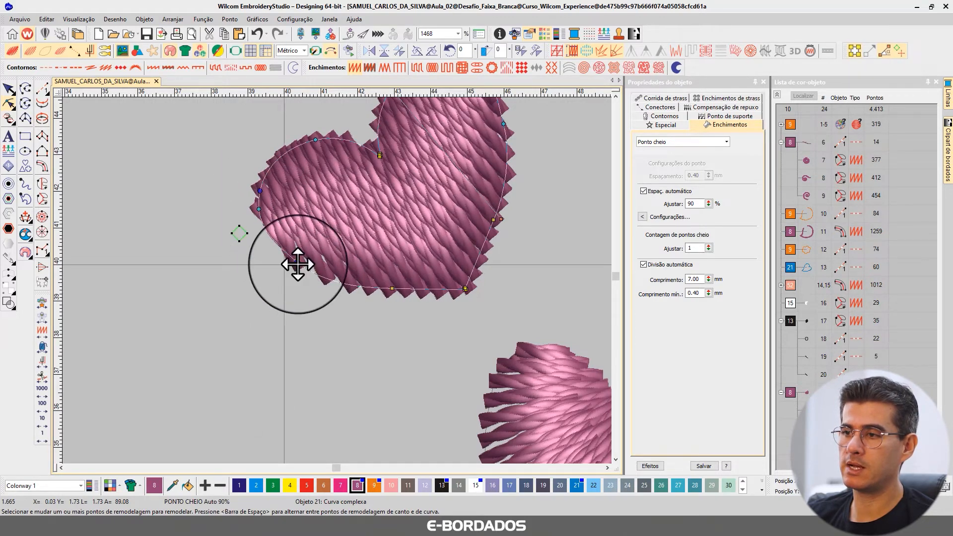
click(299, 263)
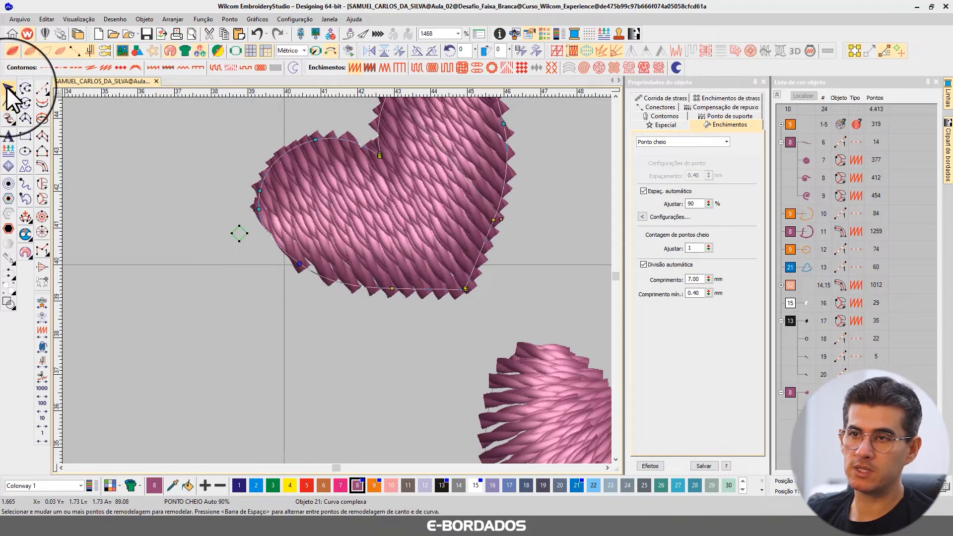
click(26, 103)
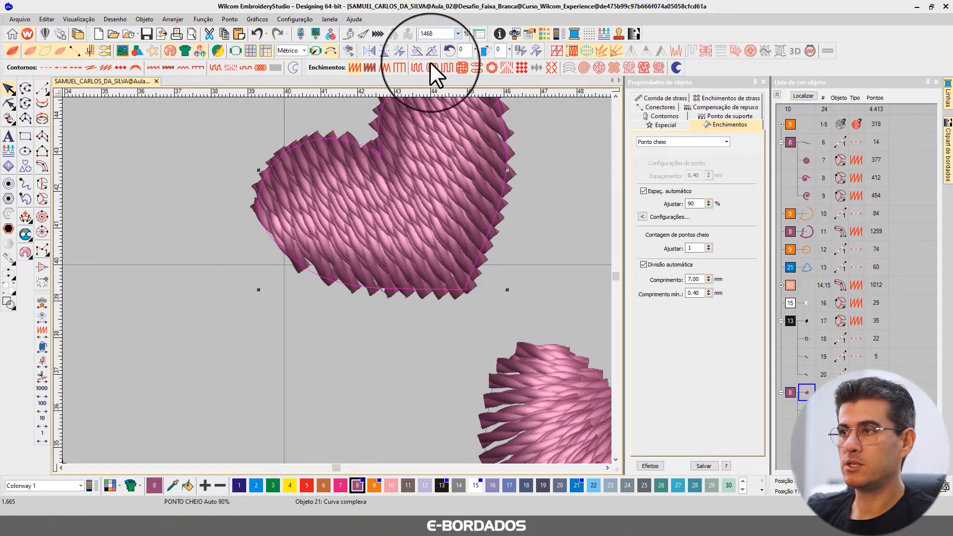
key(Escape)
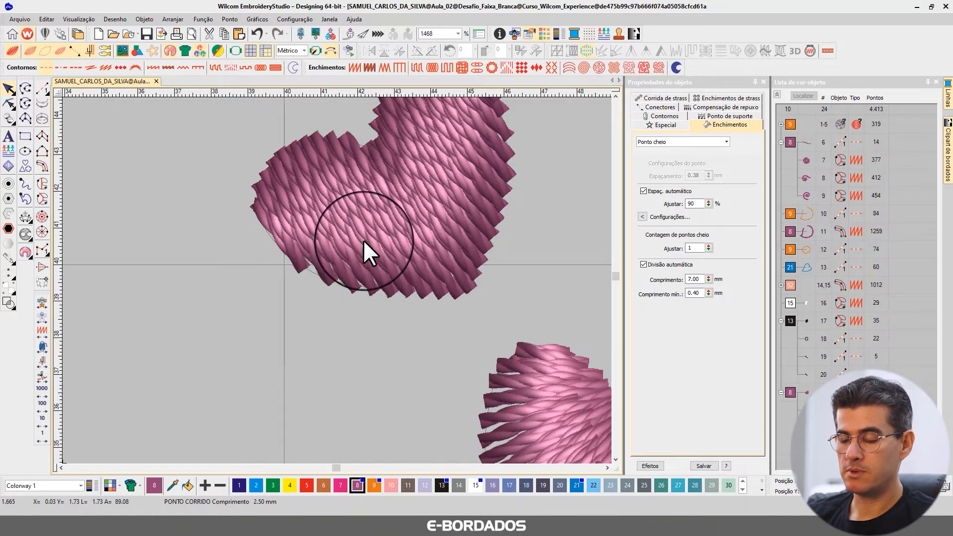
Remove the middle heart's extra inner stitch angles and tilt the remaining upper-left angle diagonally across the left lobe.
key(1)
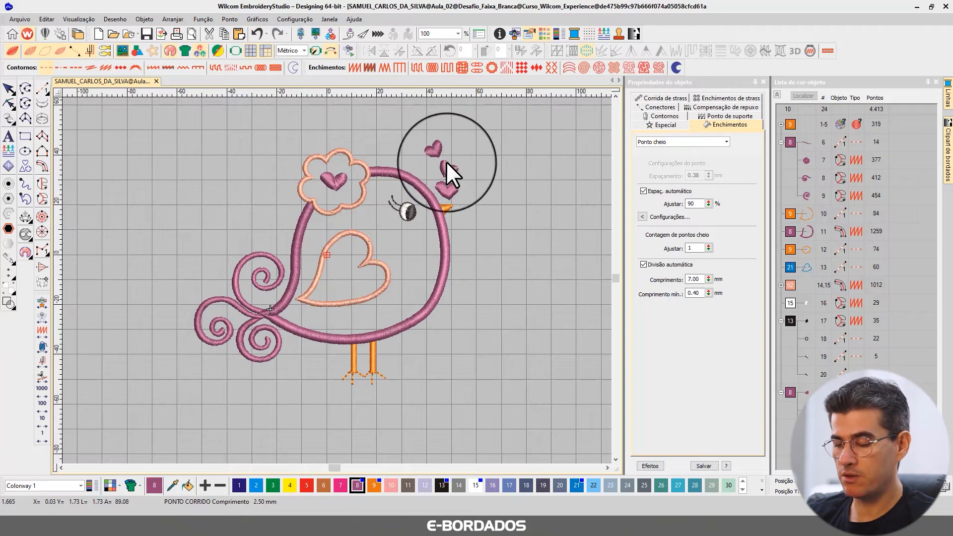
key(z)
drag(411, 146, 484, 214)
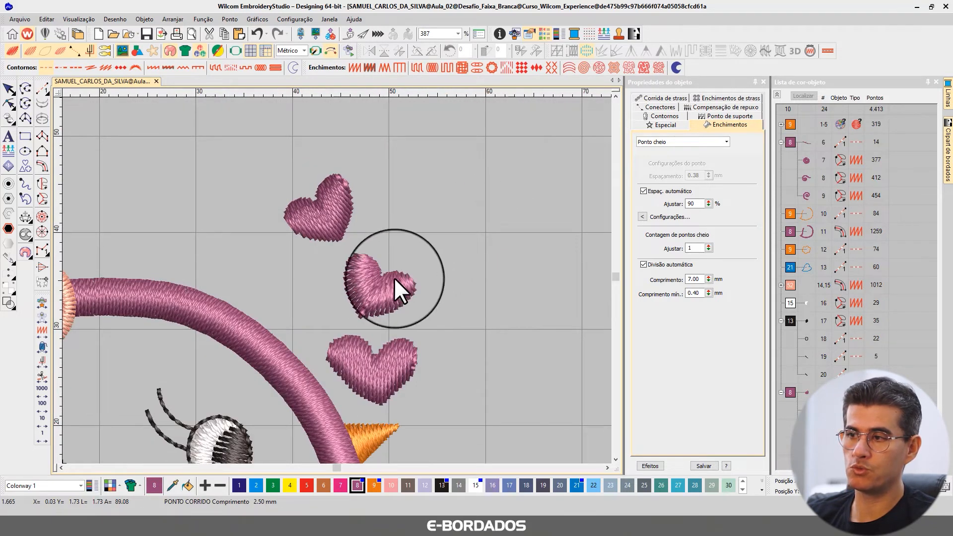
drag(333, 207, 439, 345)
click(344, 280)
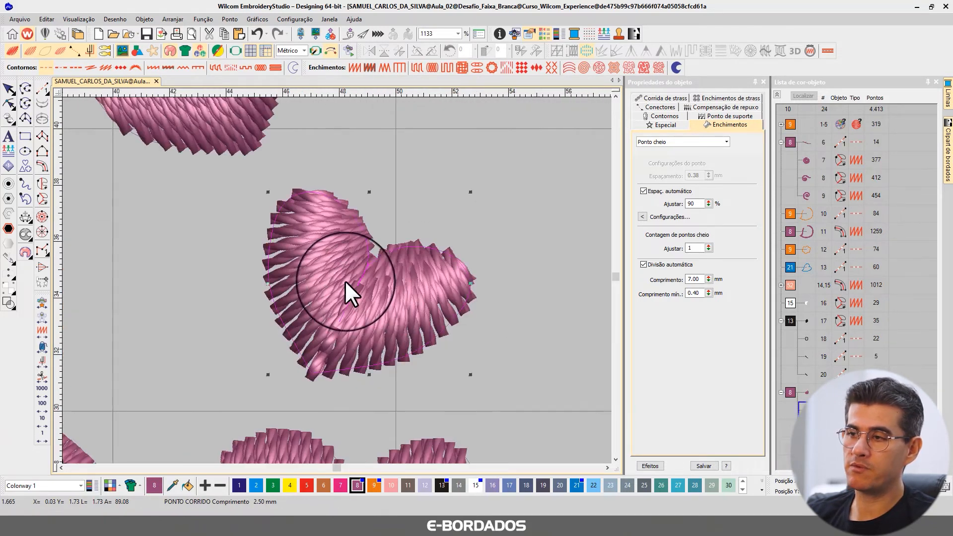
click(7, 103)
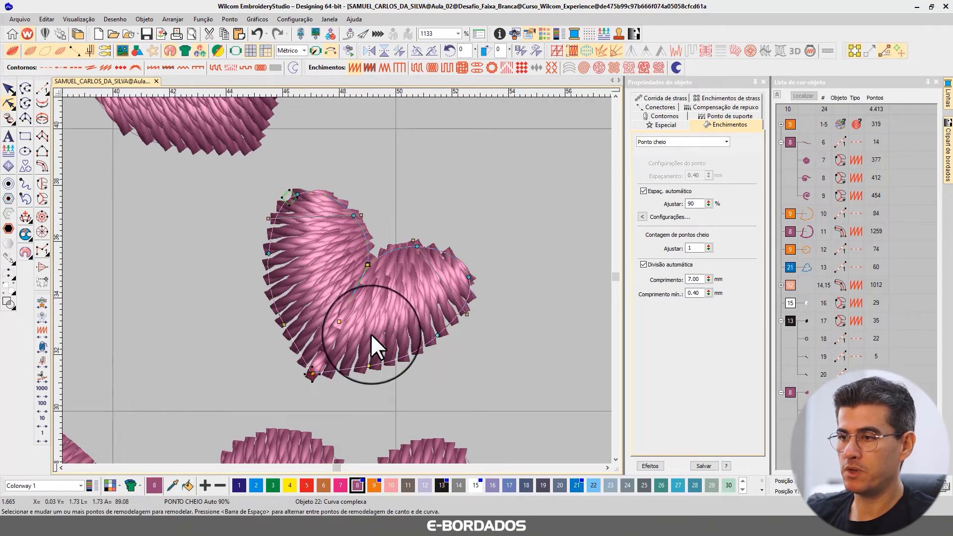
key(Delete)
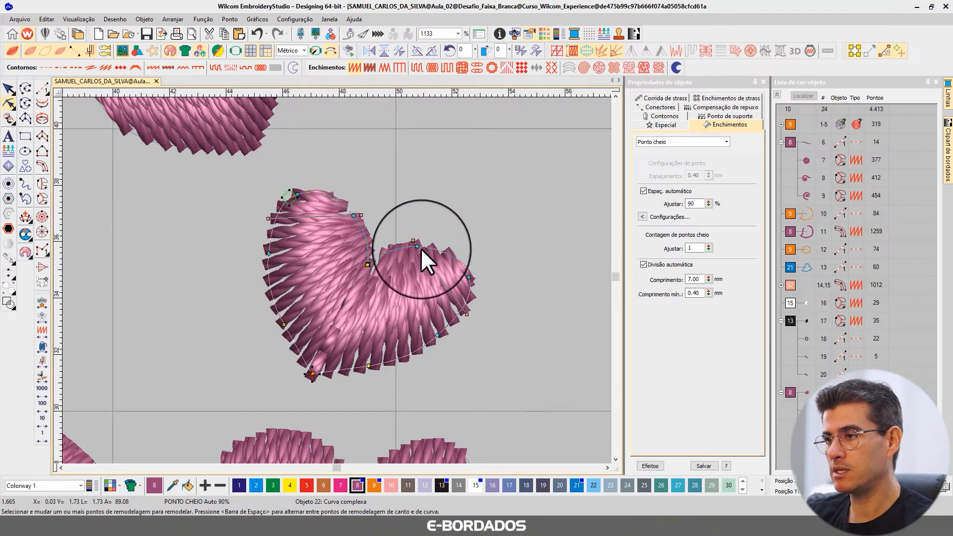
key(Delete)
drag(361, 215, 330, 149)
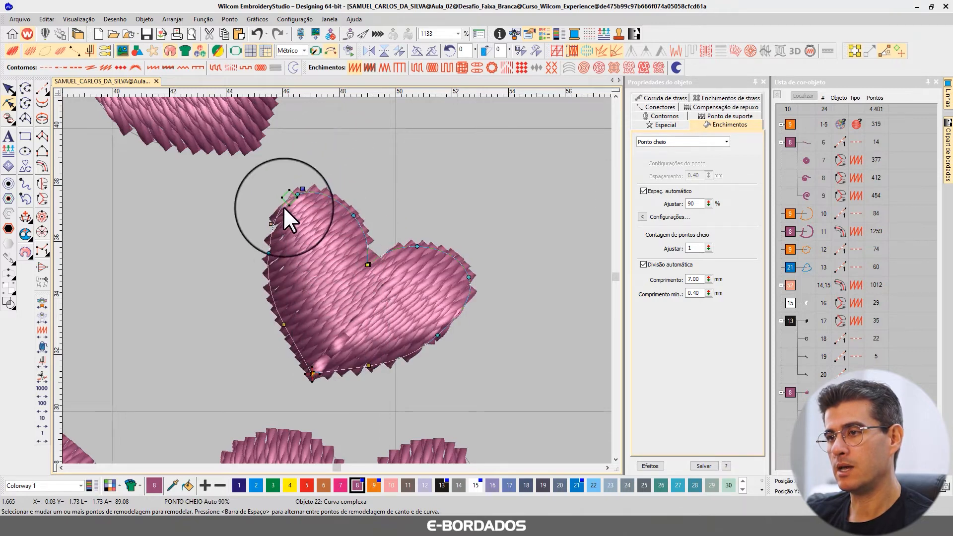
Move the middle heart's end point outside the right lobe and its start point outside the left lobe, fine-tuning the stitch angle.
drag(310, 378, 500, 333)
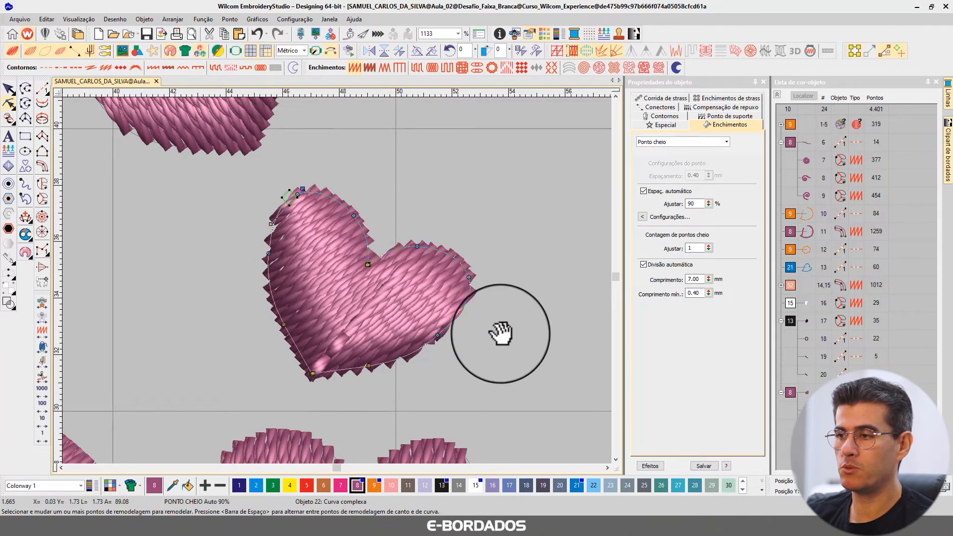
drag(282, 220, 266, 237)
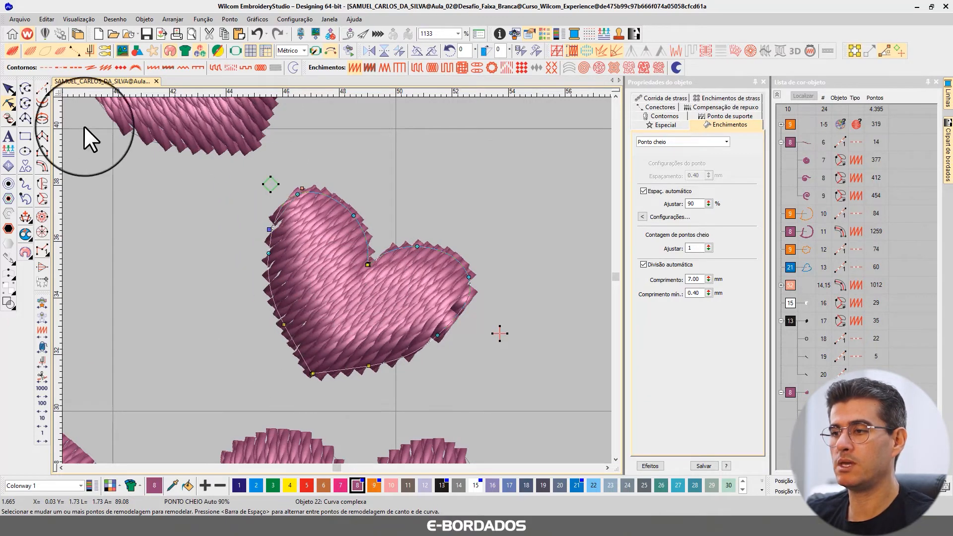
click(9, 89)
Review the corrected hearts within the whole bird and collapse the colour-object list to its colour blocks.
scroll(423, 258, down, 8)
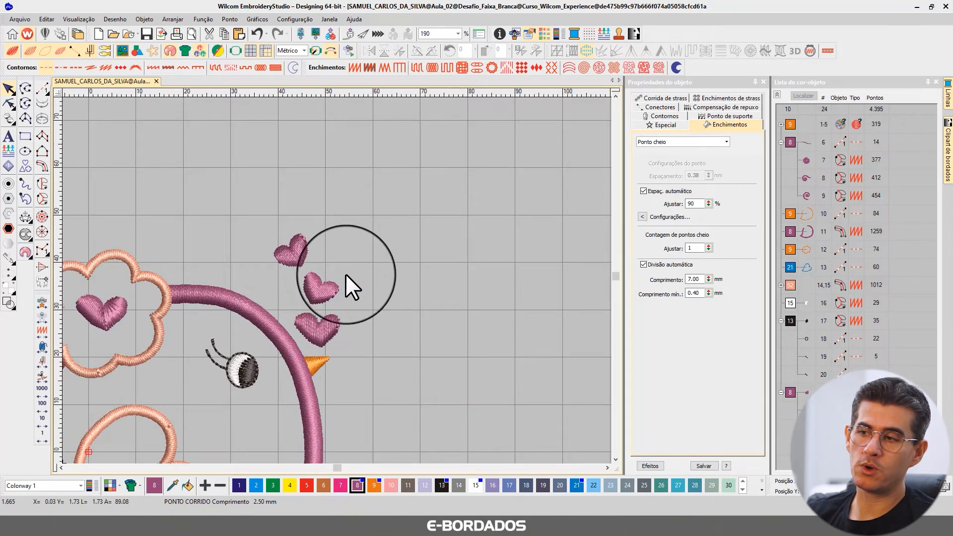
scroll(298, 308, down, 1)
scroll(317, 306, down, 3)
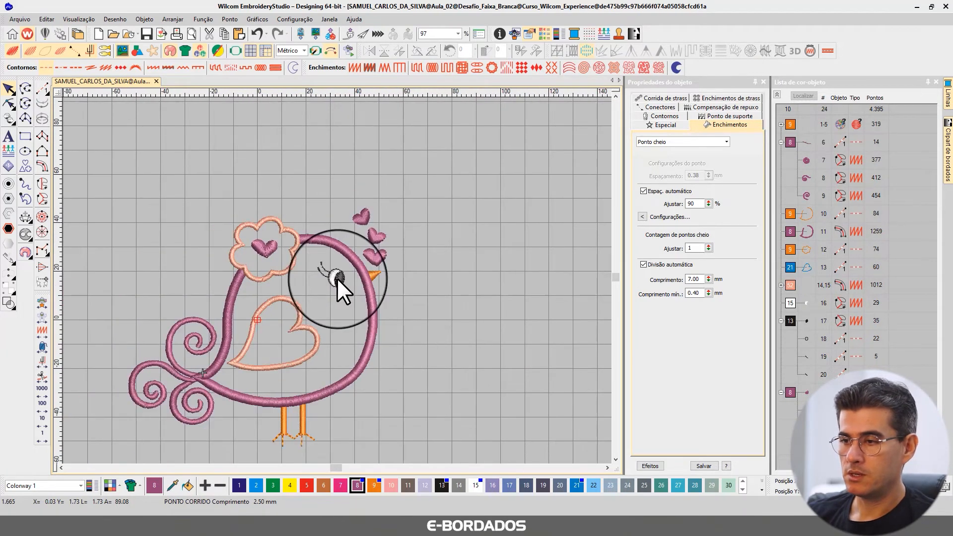
scroll(339, 273, up, 2)
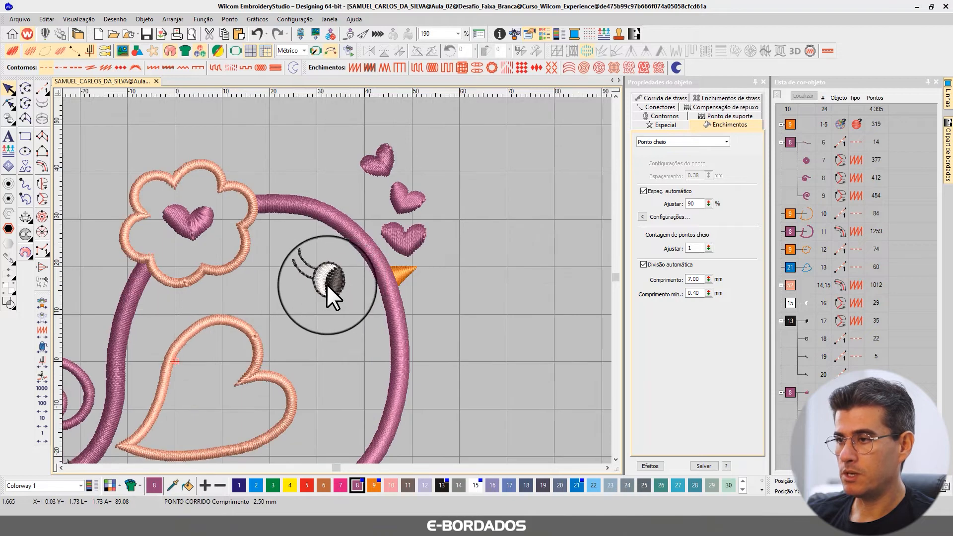
scroll(330, 280, down, 2)
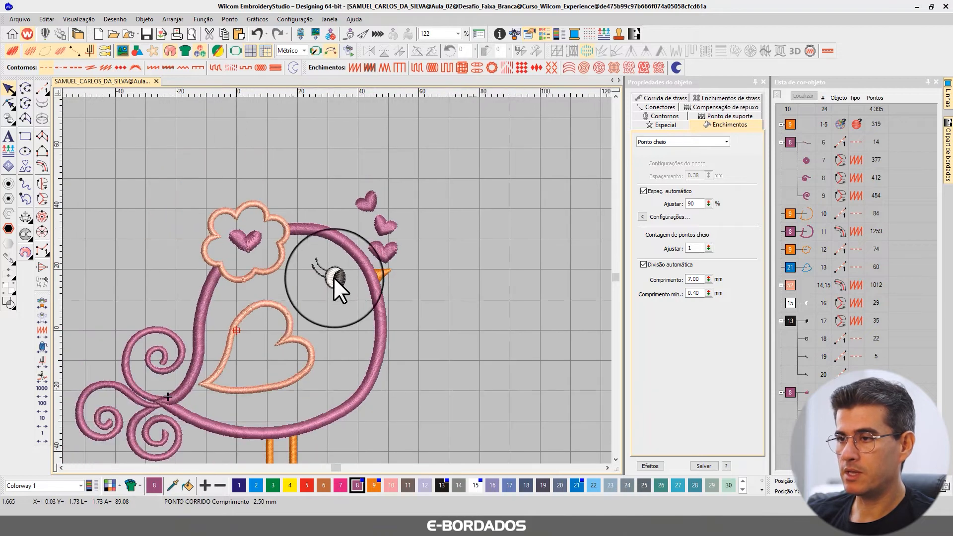
click(777, 95)
scroll(443, 308, up, 1)
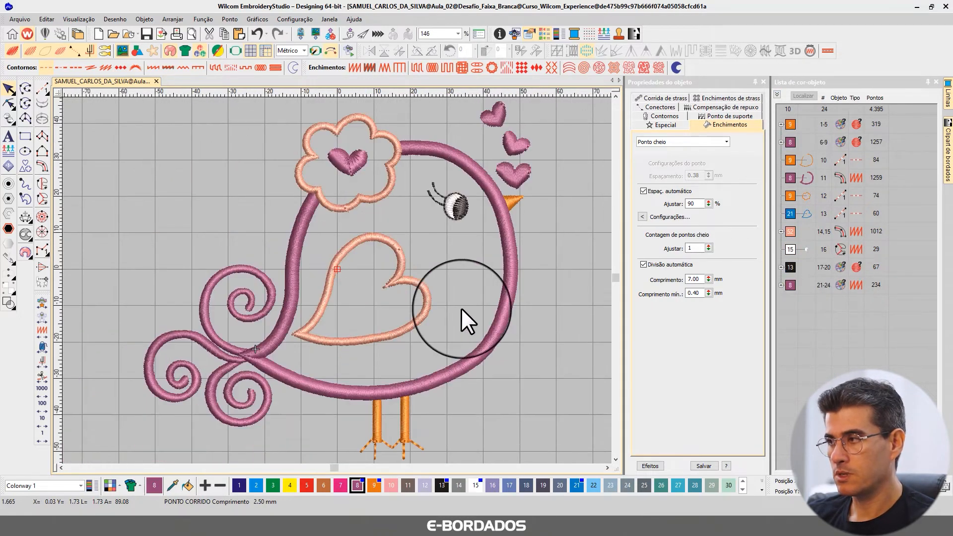
Examine the body's orange running line and purple satin outline in isolation, and restore the full design.
click(805, 160)
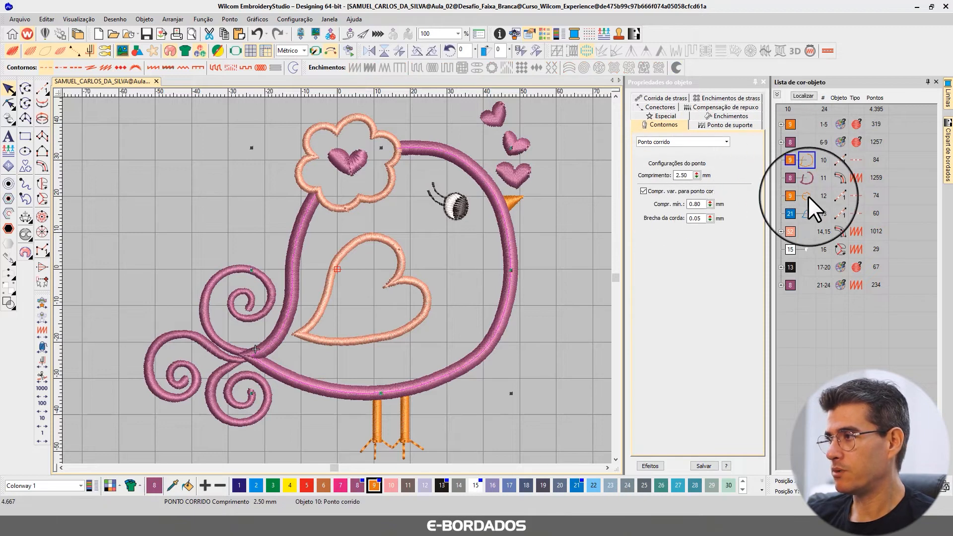
ctrl+click(812, 179)
key(shift+s)
click(582, 198)
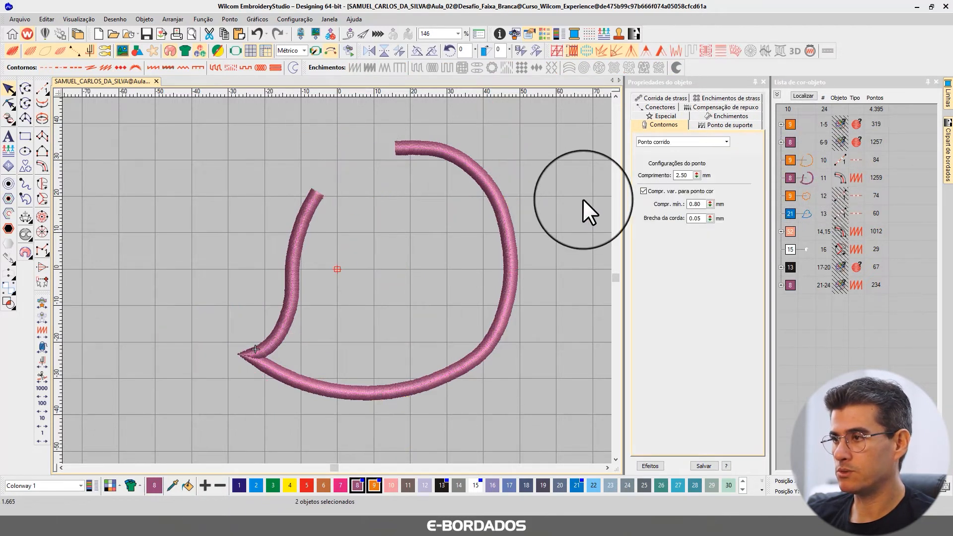
click(806, 162)
key(shift+s)
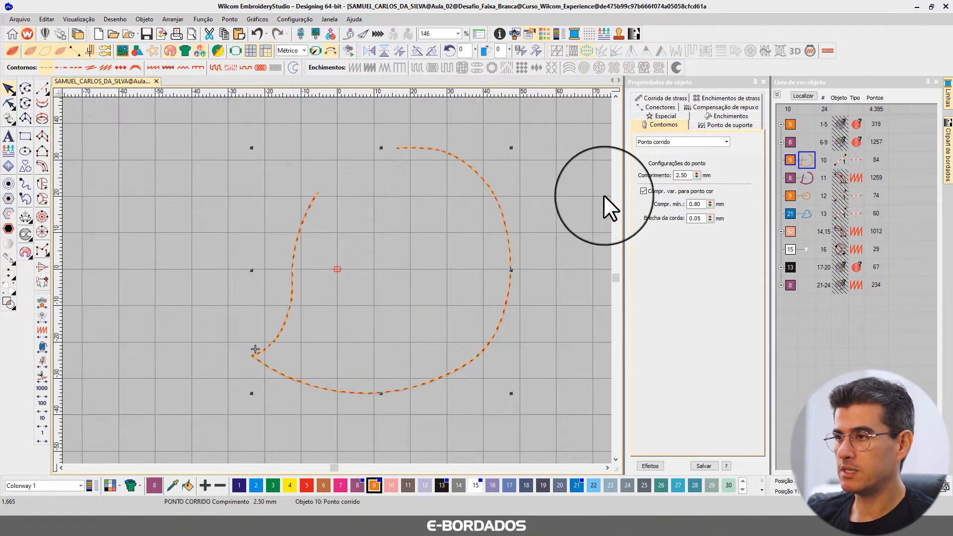
click(535, 216)
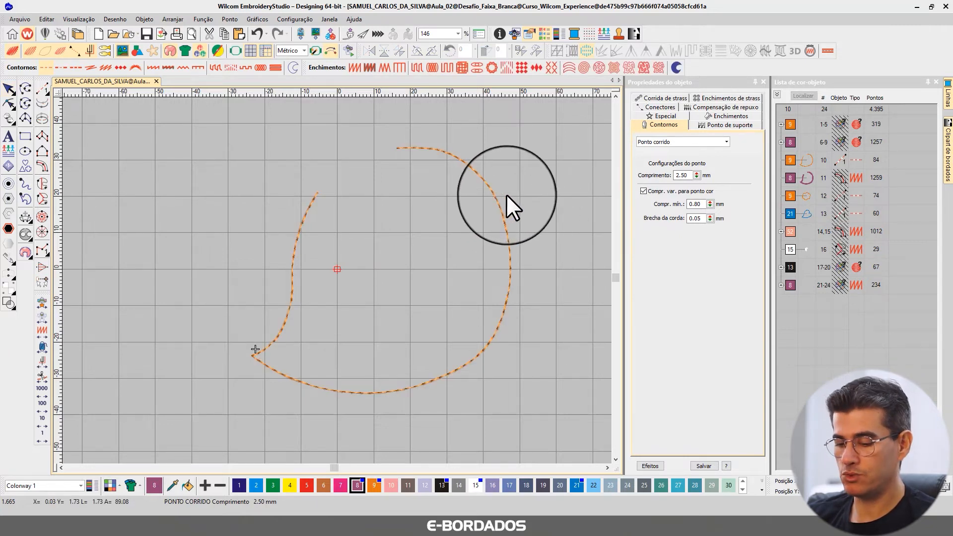
key(shift+s)
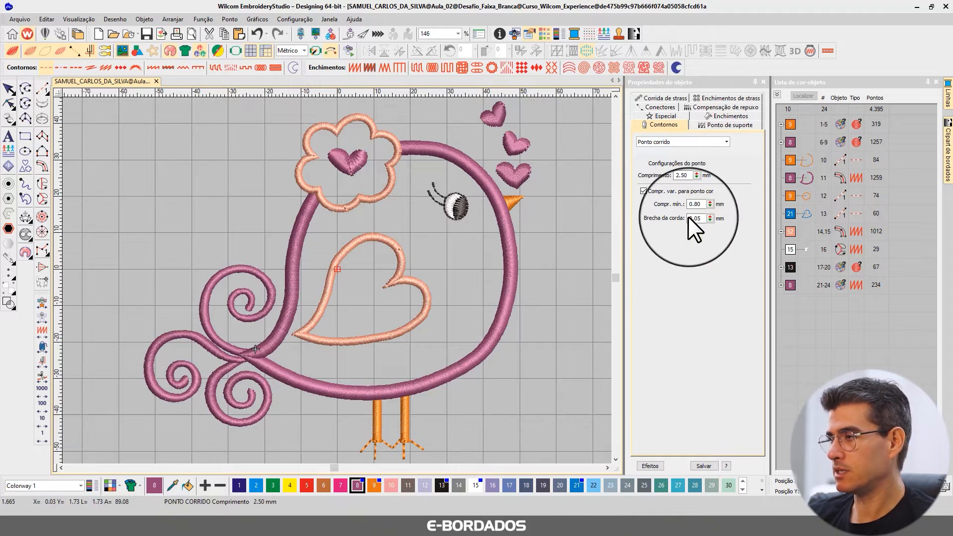
Isolate the body's orange running line again, inspect its nodes and start and end points, and restore the full design.
click(808, 164)
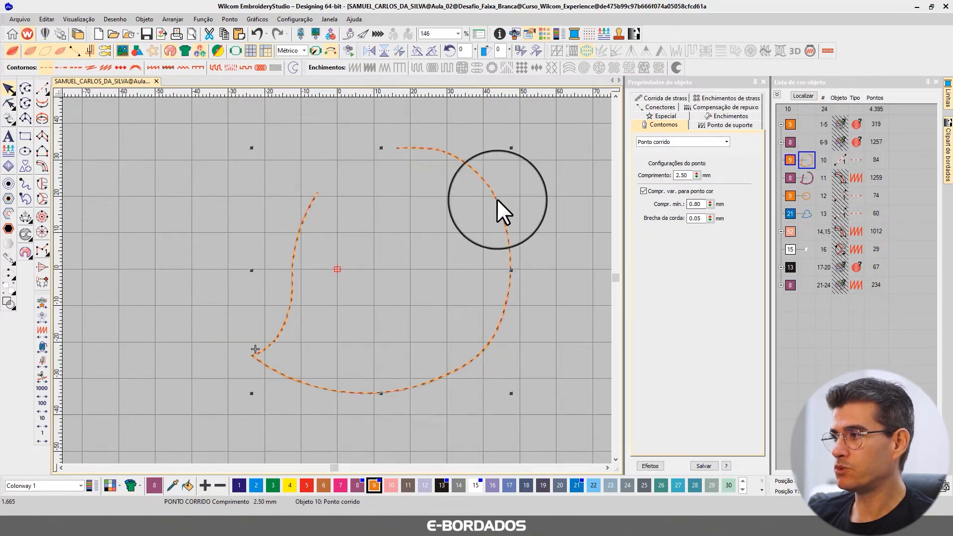
click(9, 104)
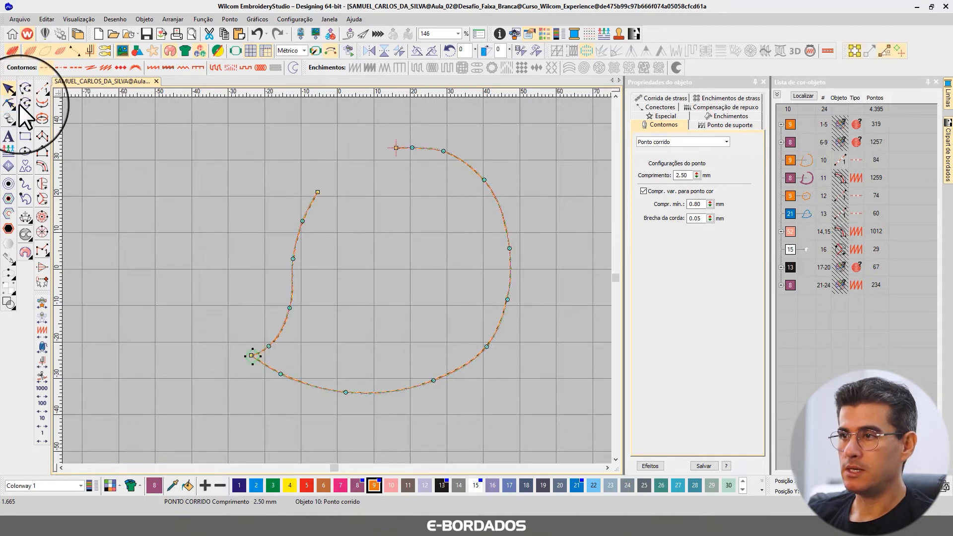
click(15, 87)
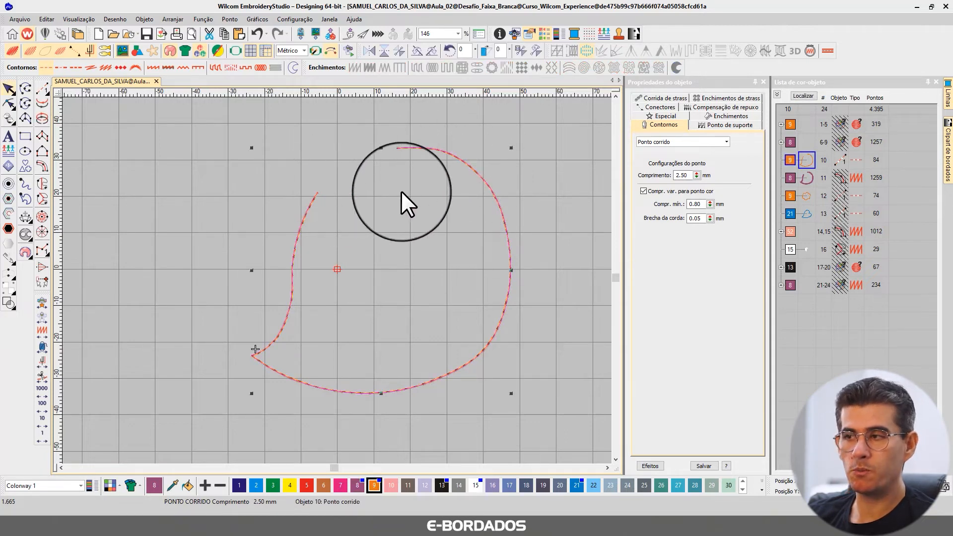
click(570, 154)
key(shift+s)
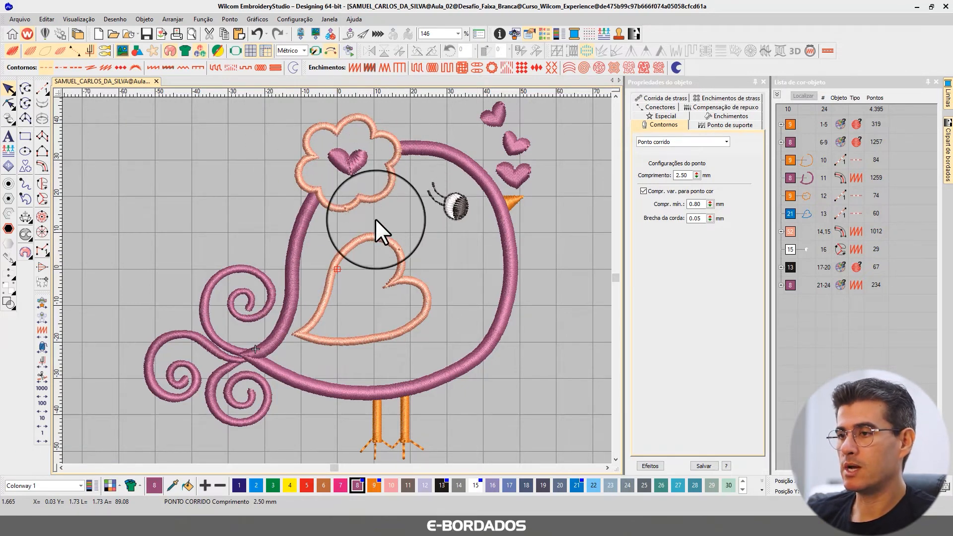
Set green thread colour 3 as current and start the running-stitch digitizing tool.
click(272, 486)
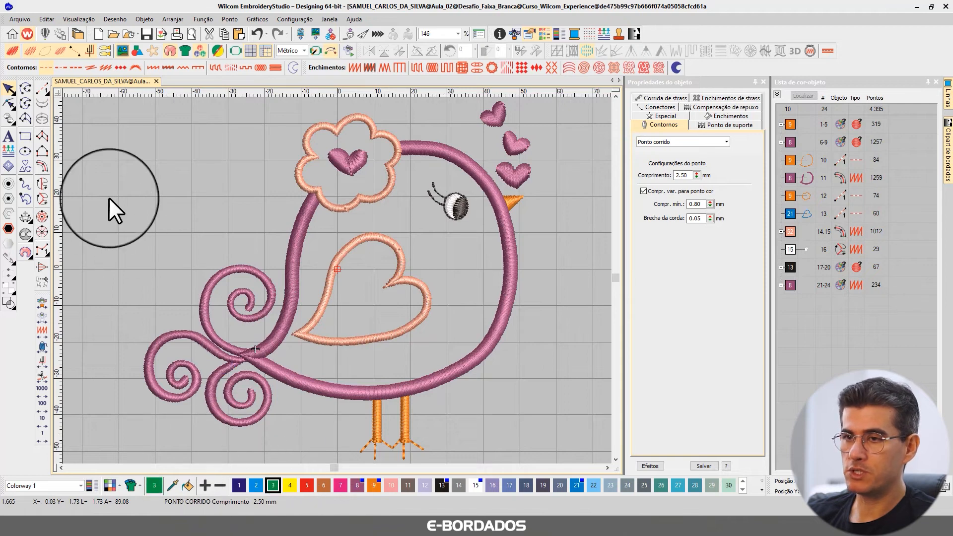
click(42, 88)
scroll(336, 280, up, 3)
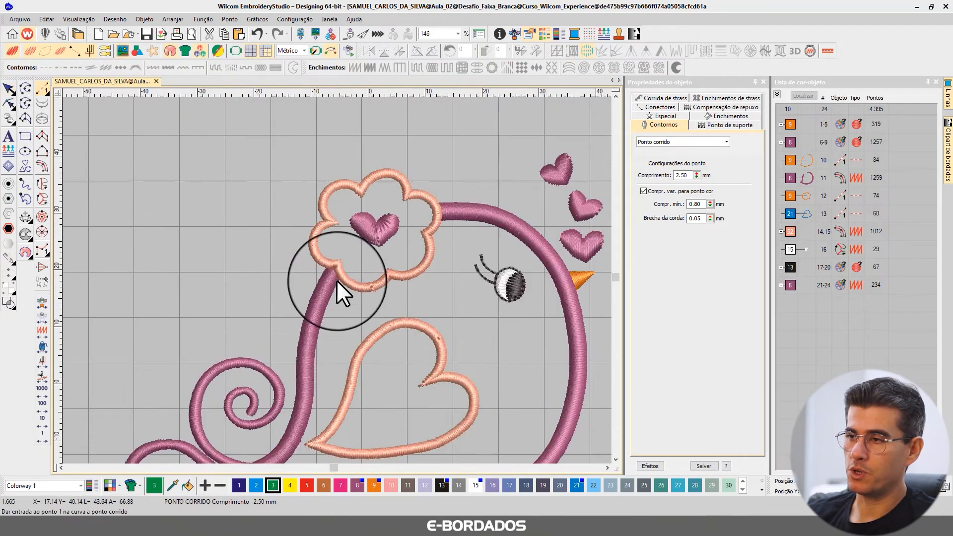
click(332, 246)
click(305, 305)
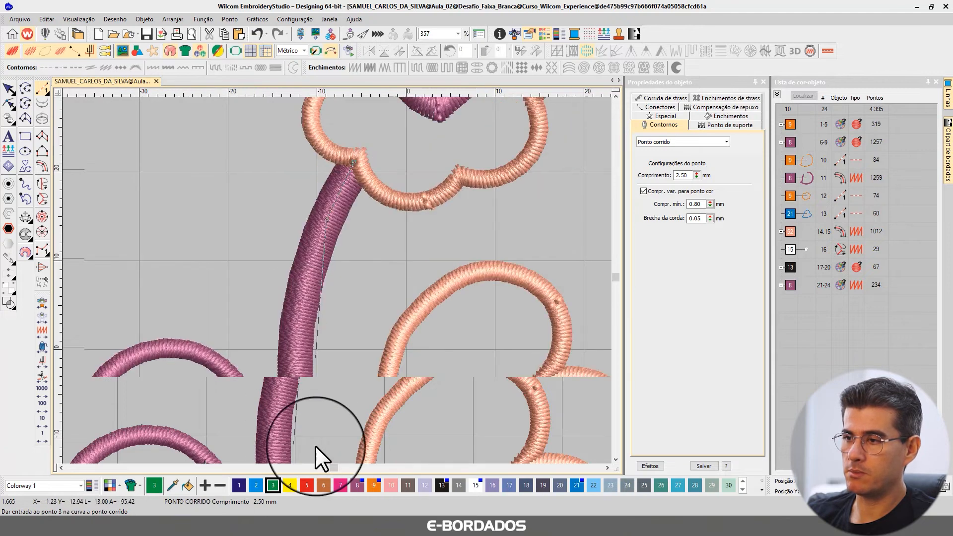
key(Escape)
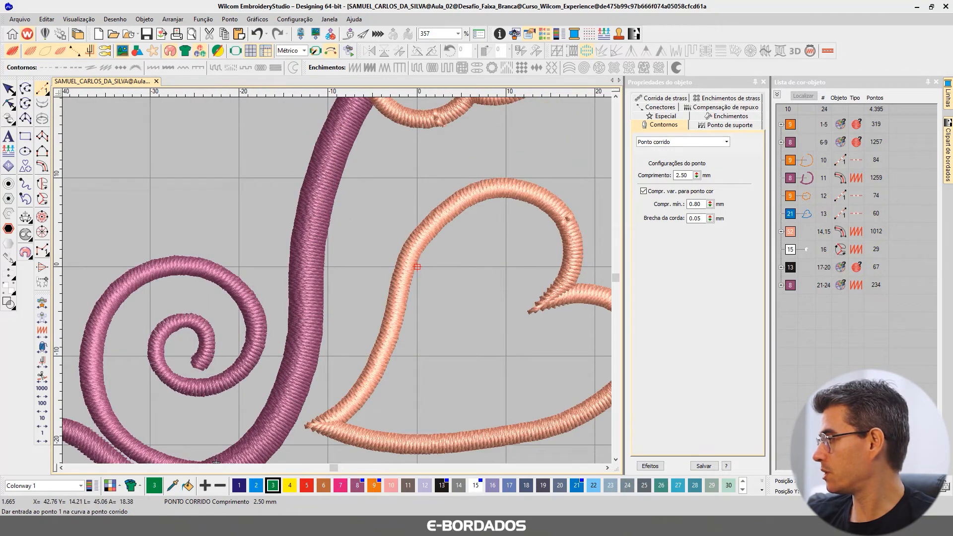
key(alt+Tab)
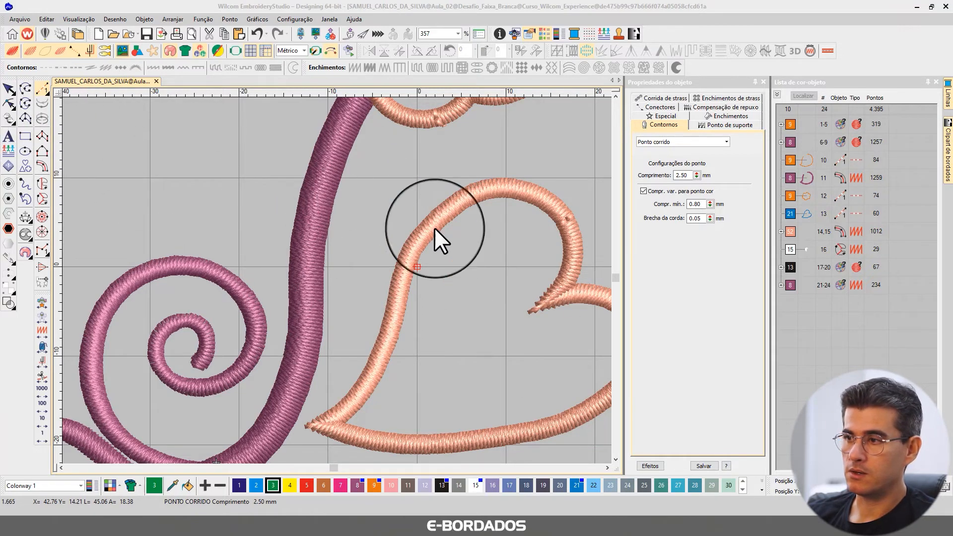
click(13, 93)
Digitize a green running-stitch line from the flower's lower-left notch down the centre of the bird's back to the tail tip.
click(40, 91)
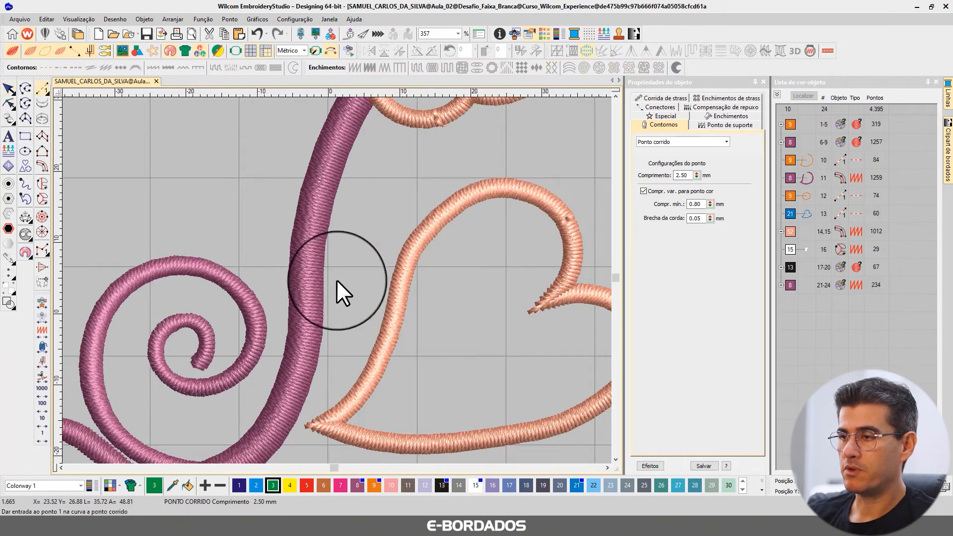
scroll(342, 280, down, 5)
scroll(351, 233, up, 4)
click(281, 270)
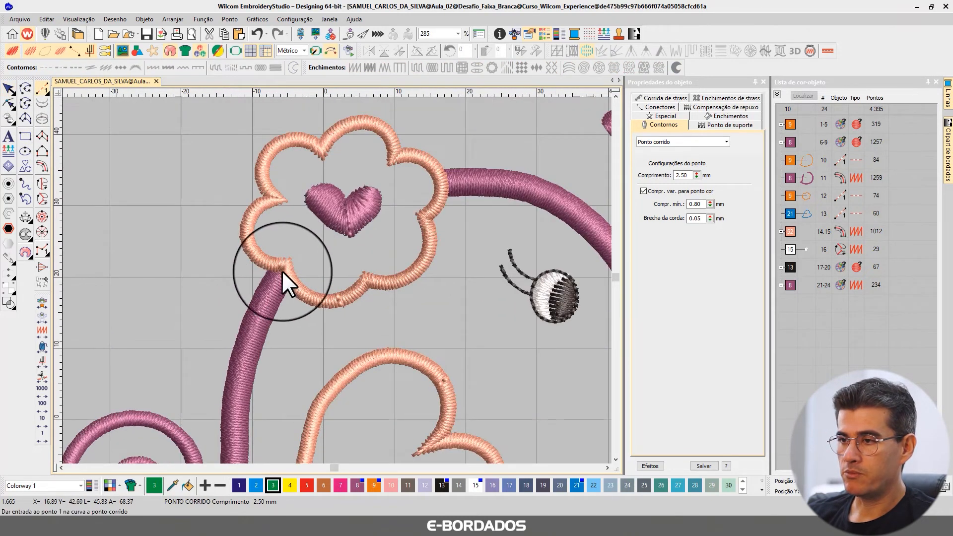
click(257, 324)
click(236, 400)
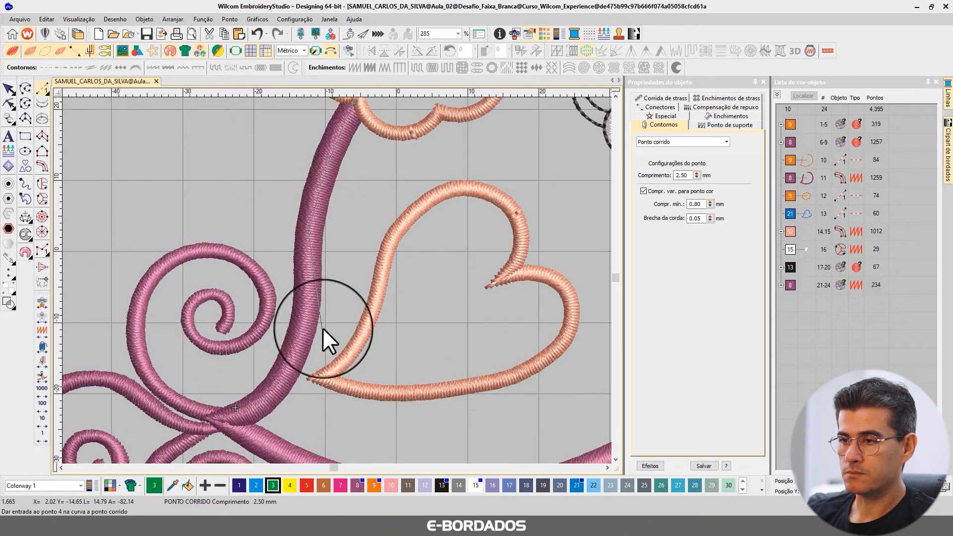
right_click(305, 314)
right_click(287, 367)
right_click(258, 404)
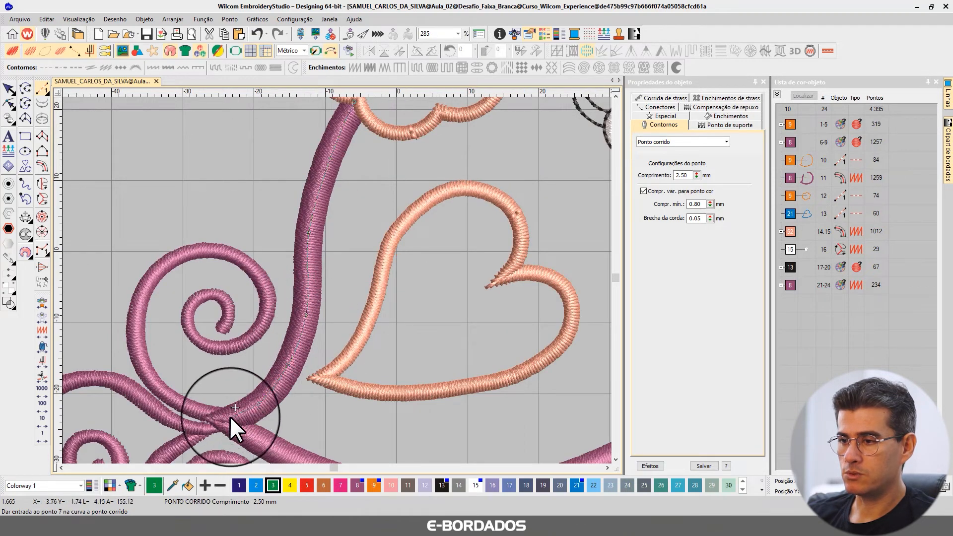
click(227, 416)
Continue the green running line from the tail tip along the belly, breast and head to the flower's outer edge.
right_click(347, 386)
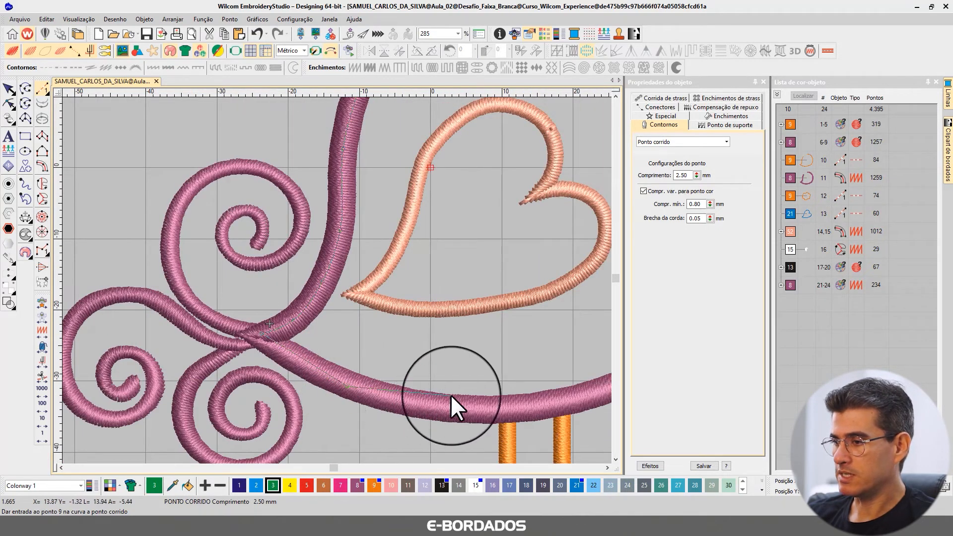
right_click(453, 406)
right_click(581, 393)
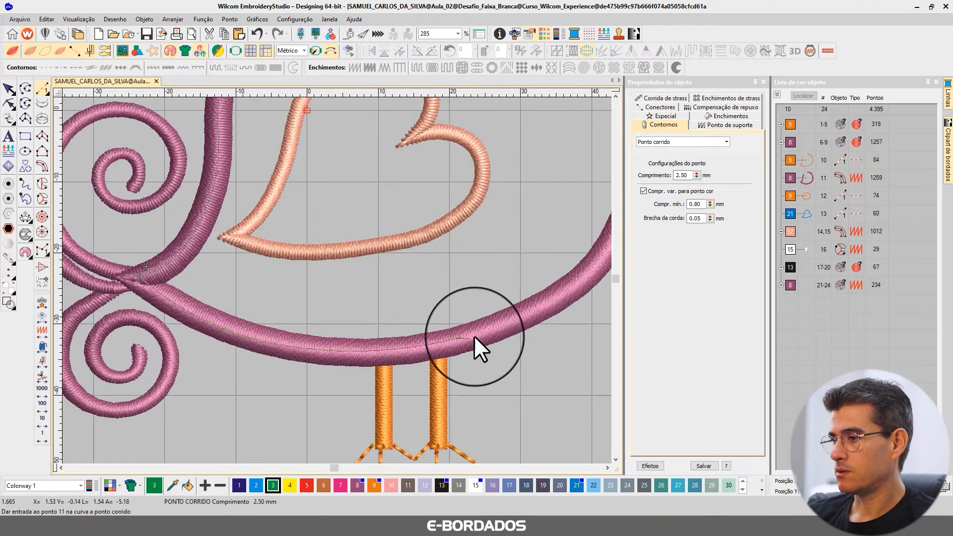
right_click(592, 273)
right_click(481, 255)
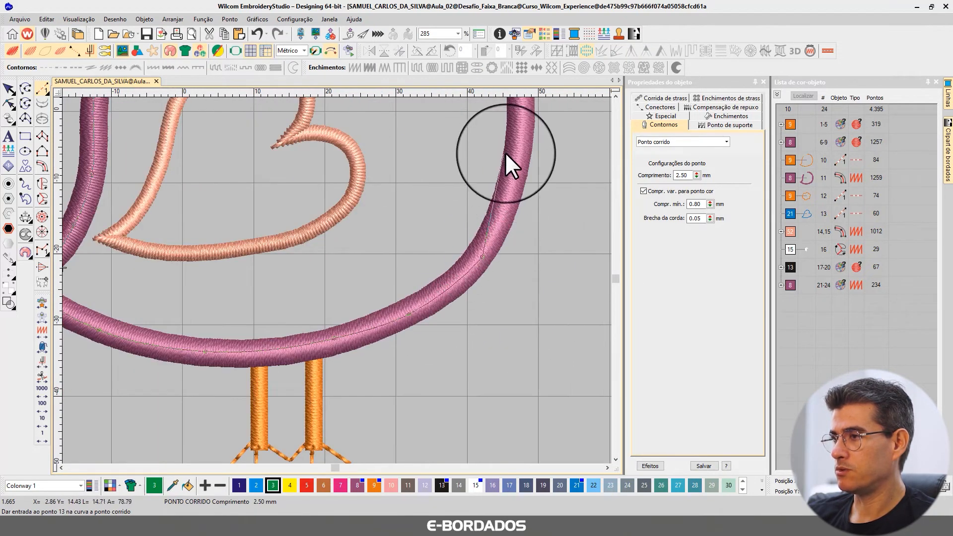
right_click(523, 133)
right_click(374, 186)
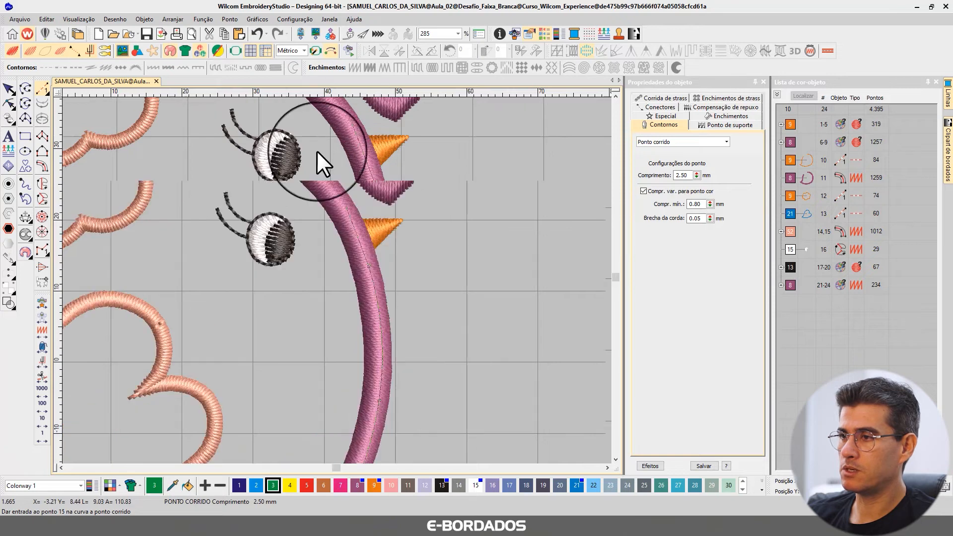
right_click(318, 152)
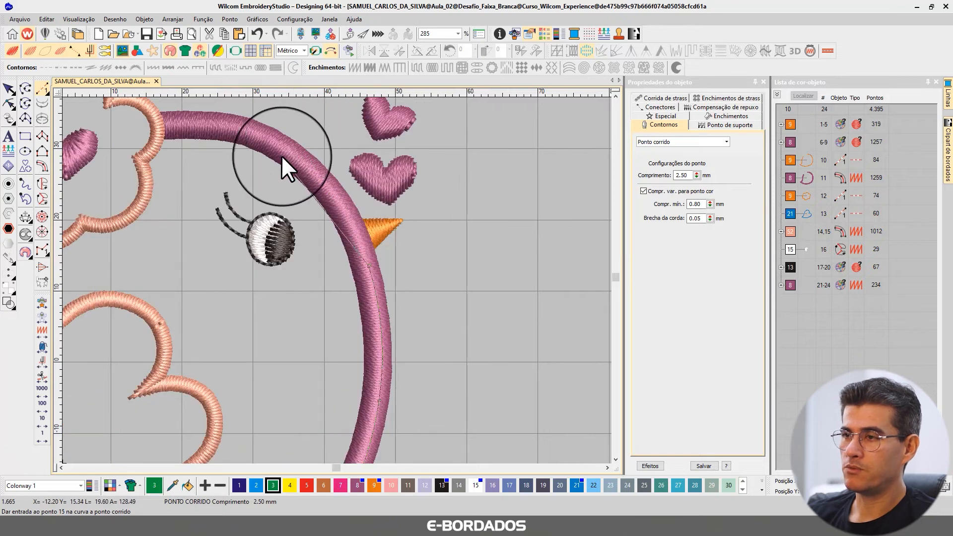
right_click(159, 127)
Trace the line along the flower's lower petals back to its lower-left notch and finish the running-stitch object.
right_click(145, 176)
scroll(345, 269, up, 1)
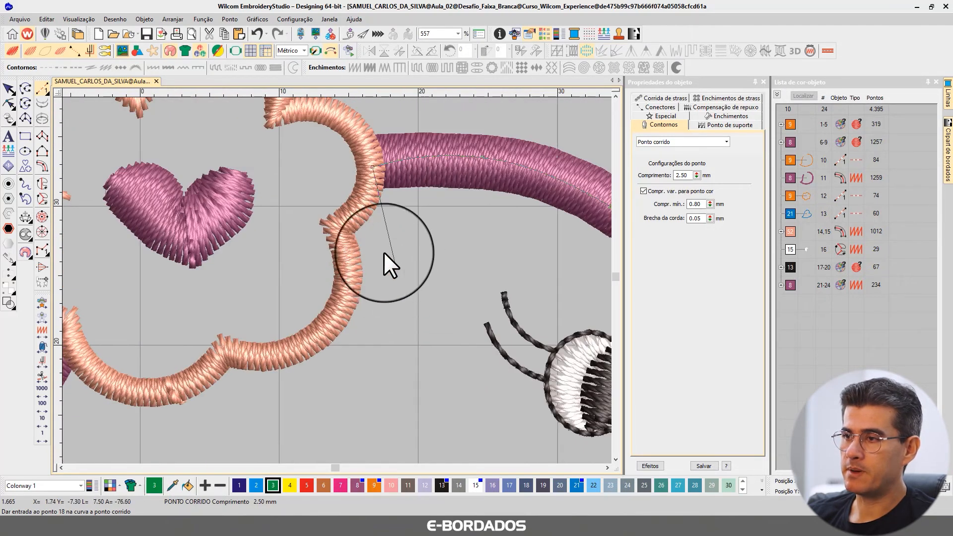
right_click(358, 205)
click(337, 226)
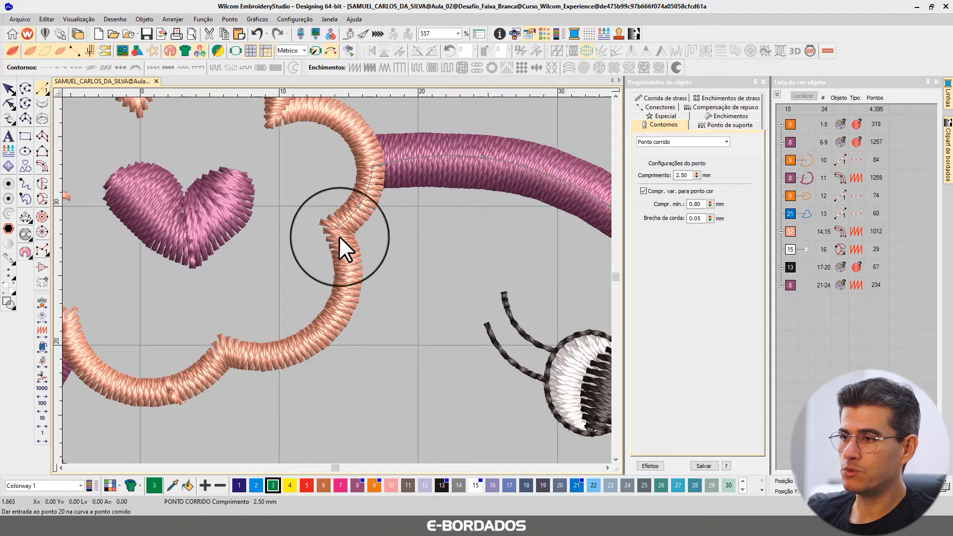
right_click(345, 287)
right_click(318, 340)
click(228, 350)
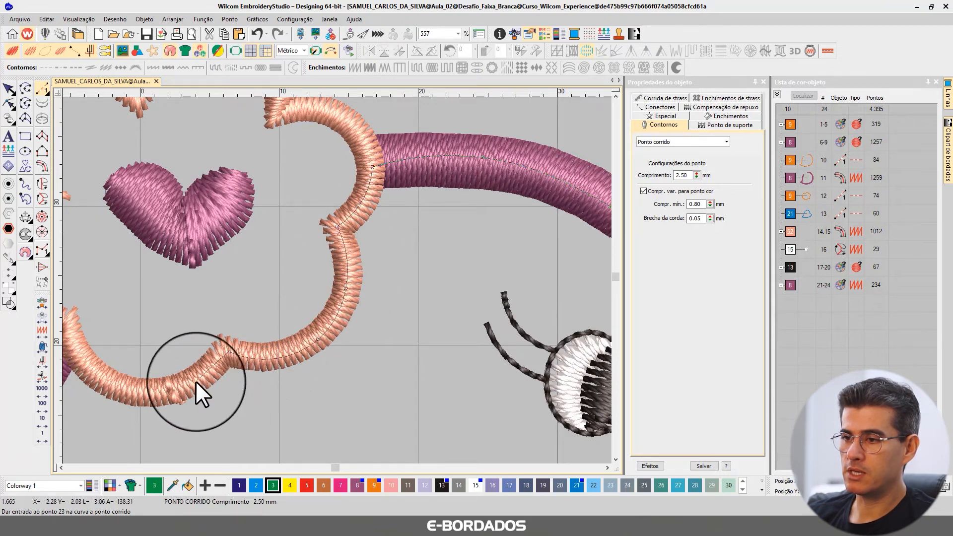
right_click(195, 385)
right_click(125, 391)
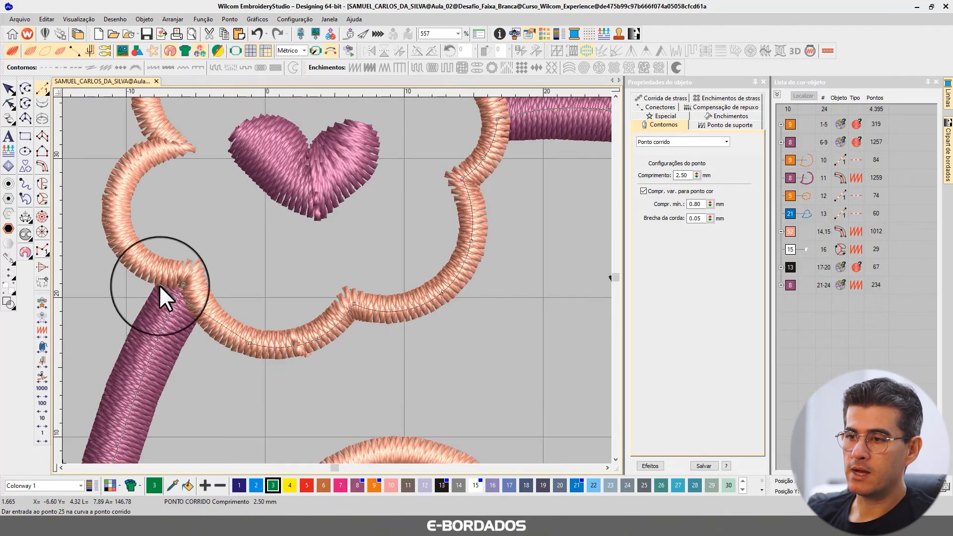
click(184, 280)
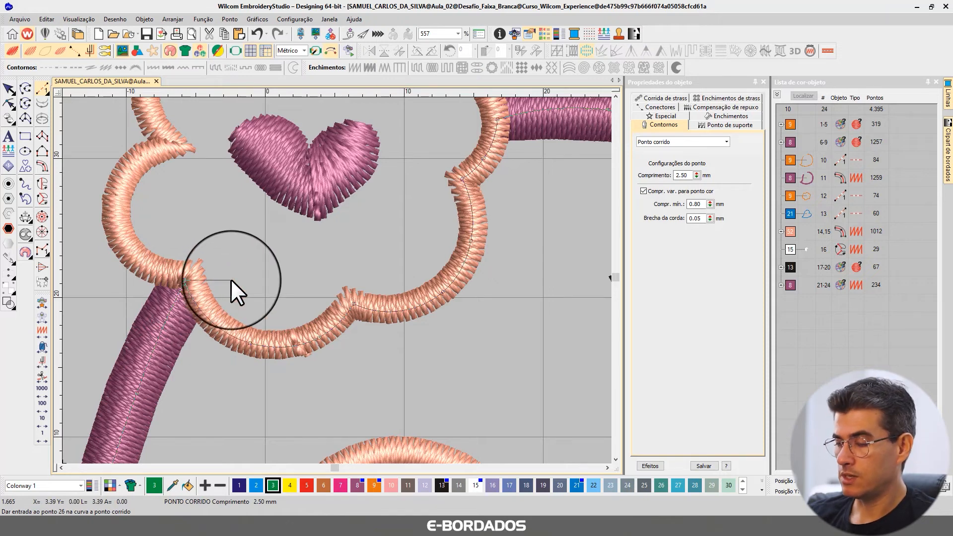
key(Return)
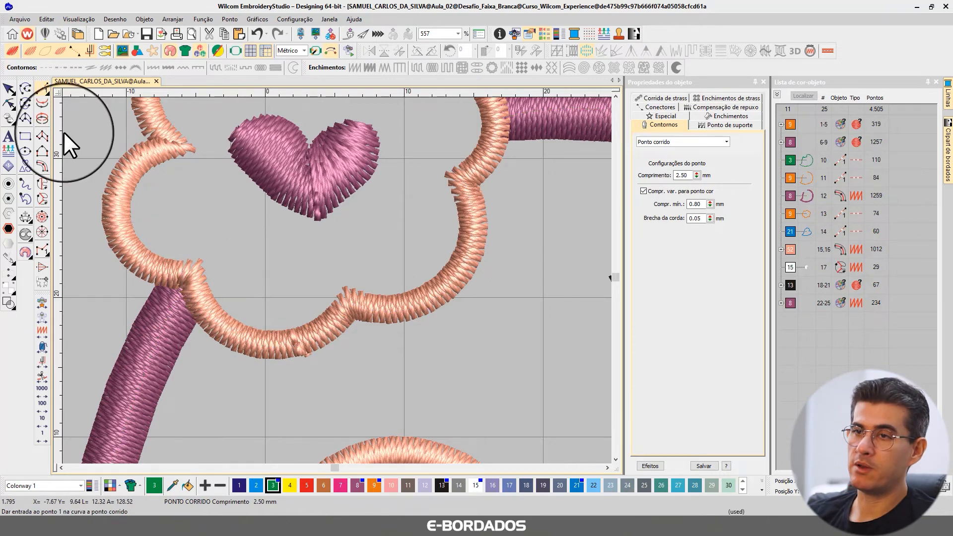
Duplicate the green running line in place and give the copy red thread colour 5.
click(9, 89)
key(0)
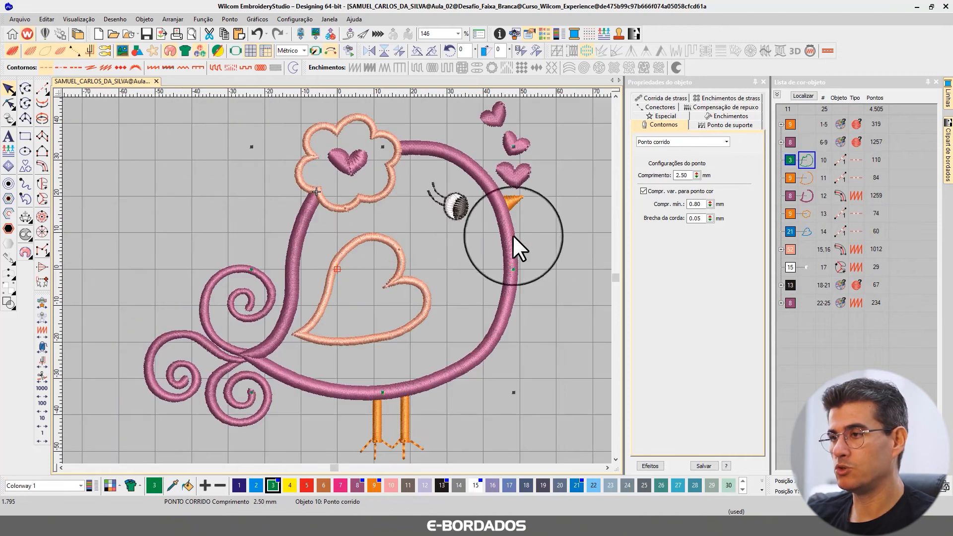
click(804, 96)
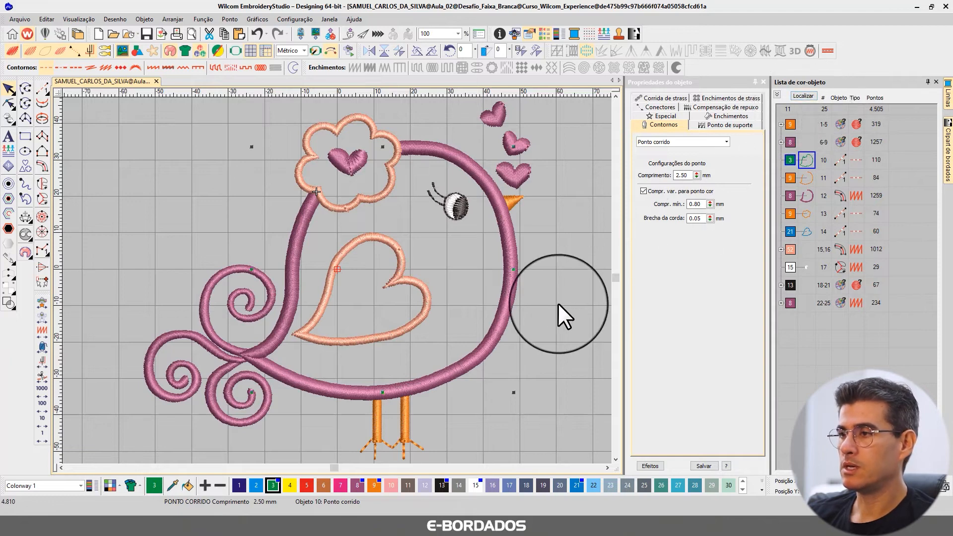
key(ctrl+d)
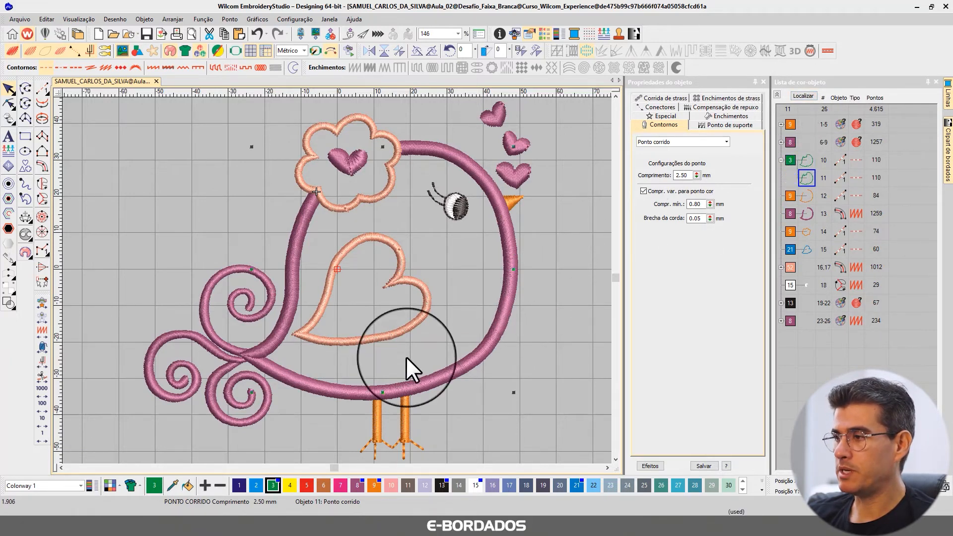
click(306, 485)
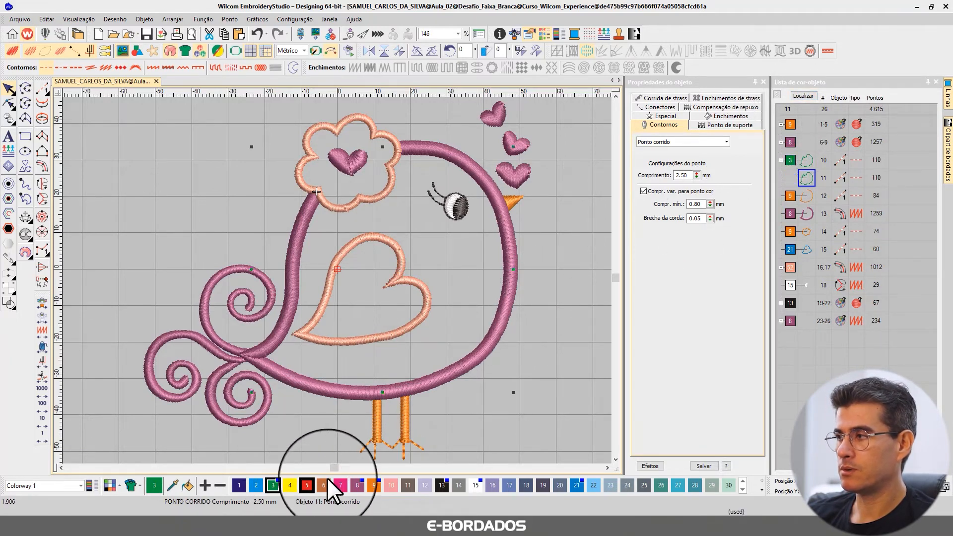
Examine the green line, its red copy and the body's purple satin outline in isolation, restoring the full design each time.
click(814, 157)
click(807, 96)
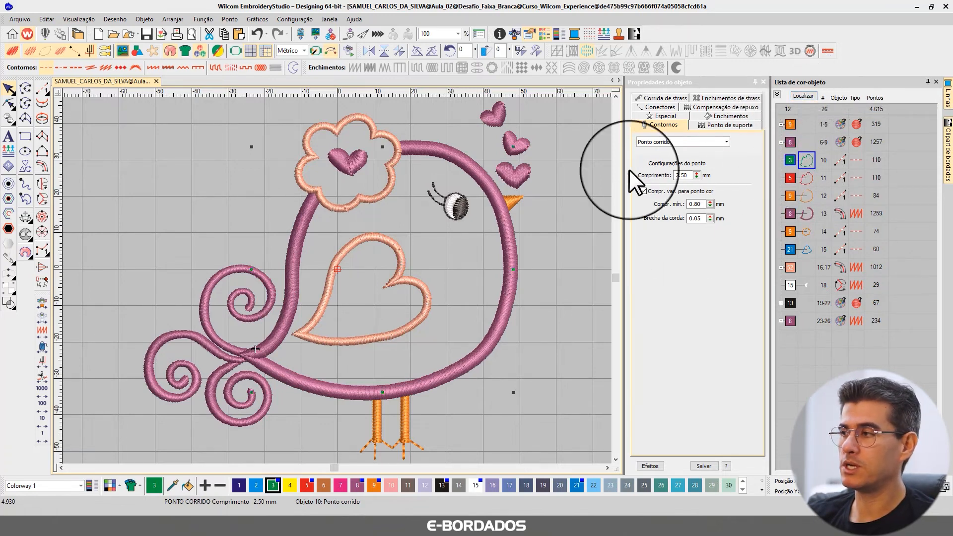
click(808, 96)
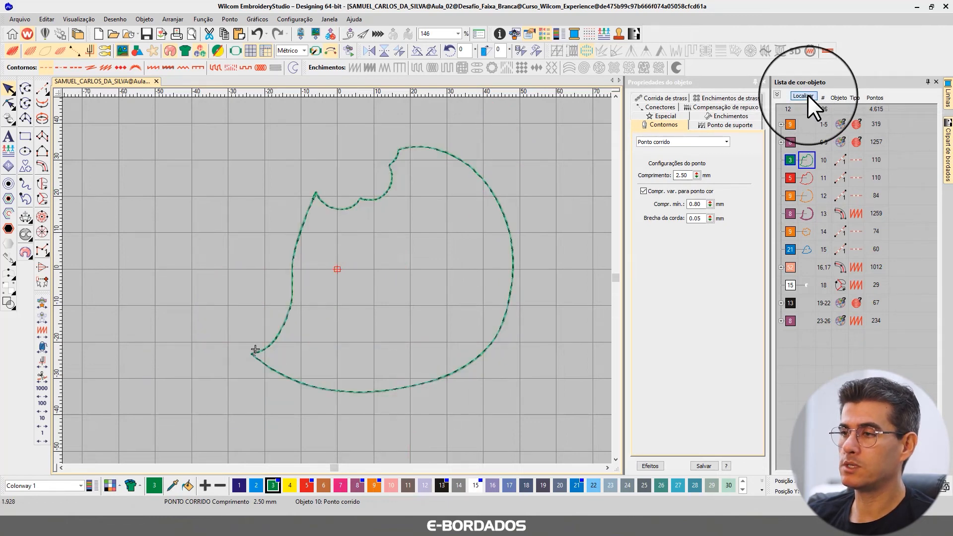
click(808, 94)
click(806, 177)
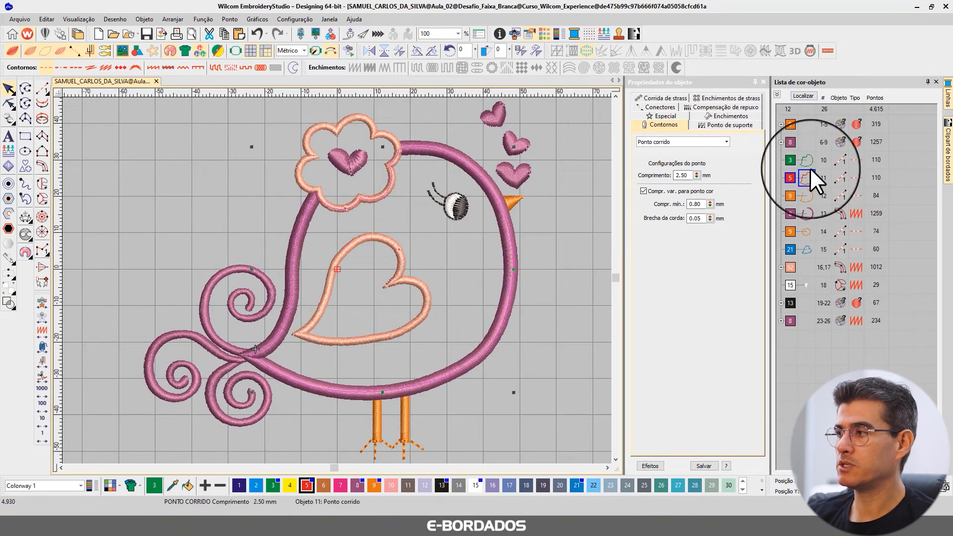
click(804, 96)
click(805, 94)
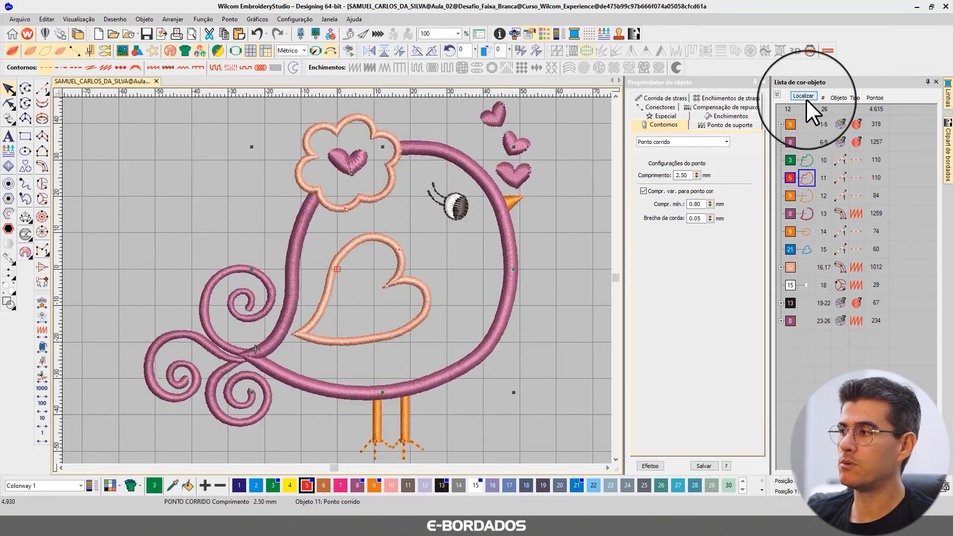
click(805, 213)
click(808, 95)
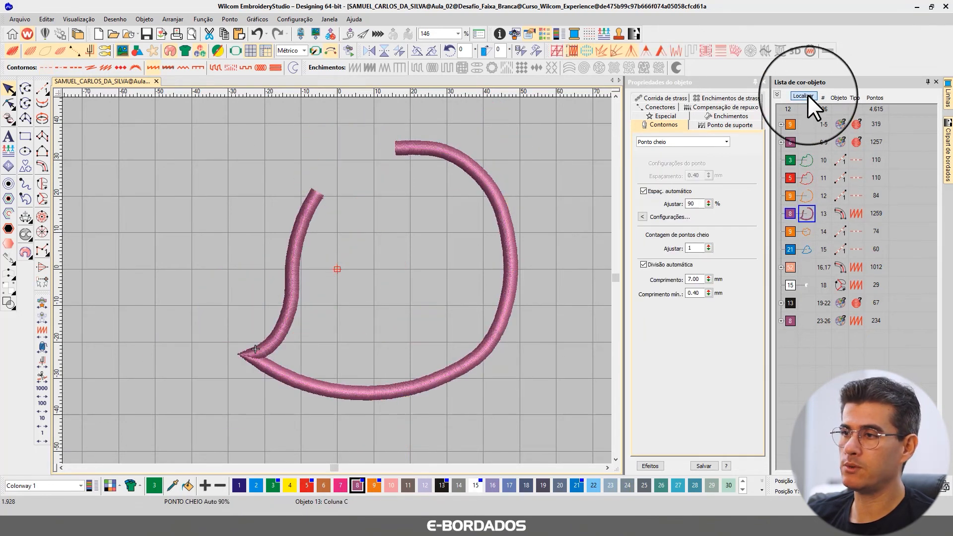
click(808, 94)
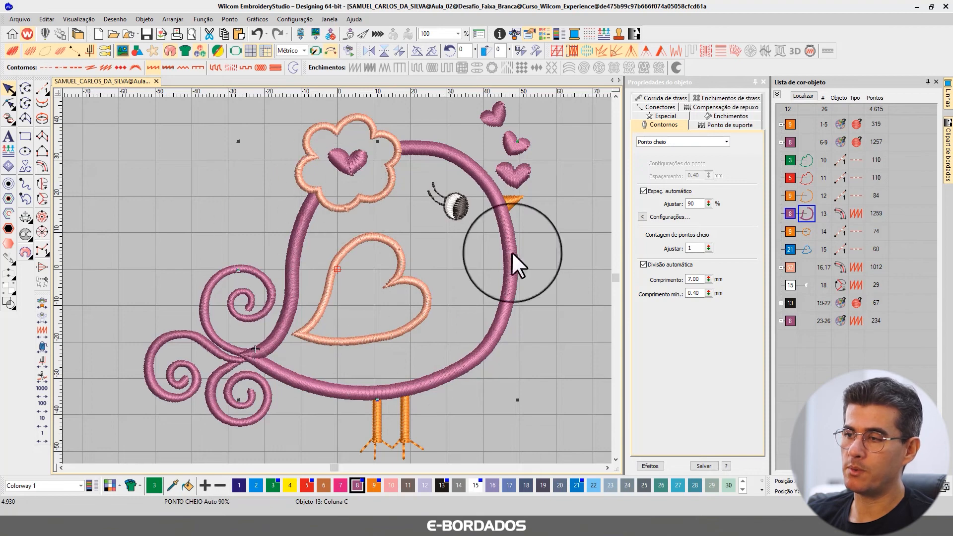
click(343, 250)
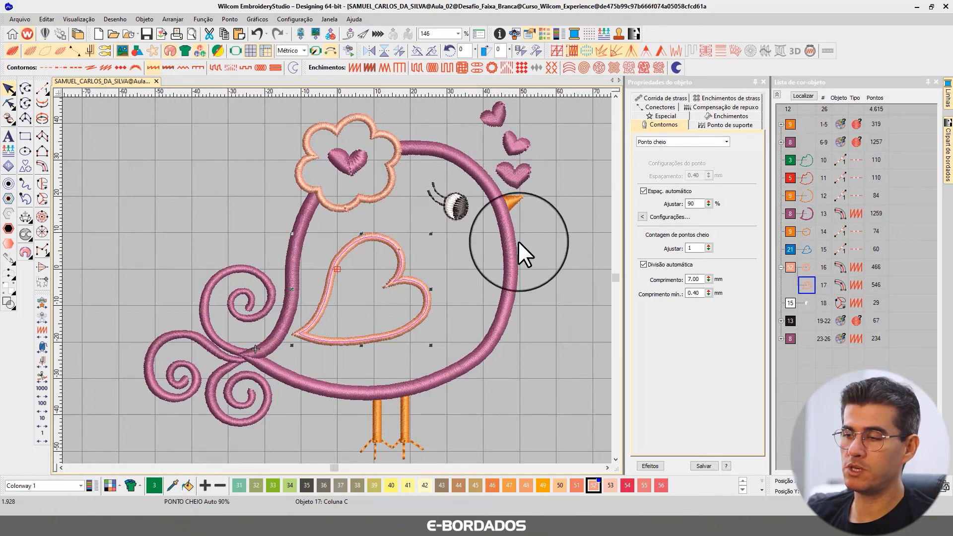
click(540, 237)
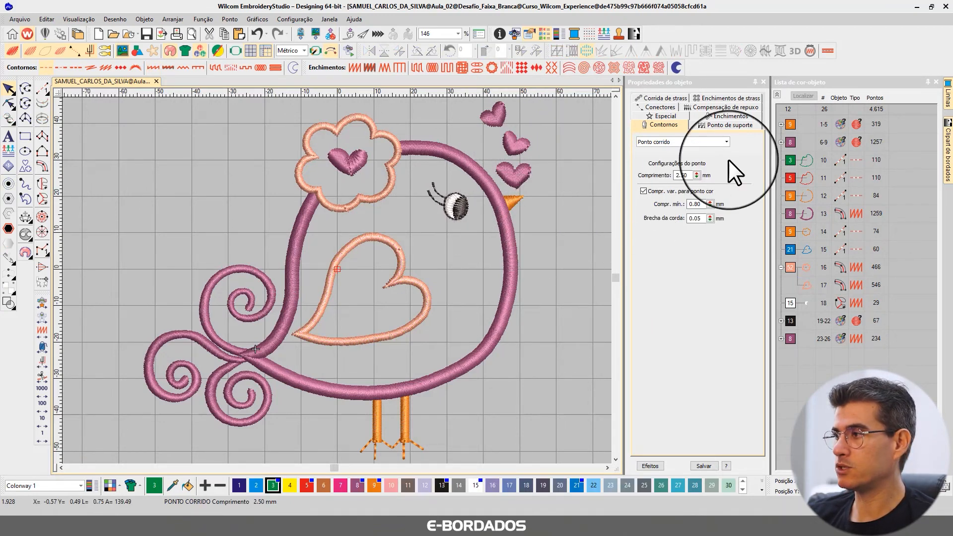
click(776, 95)
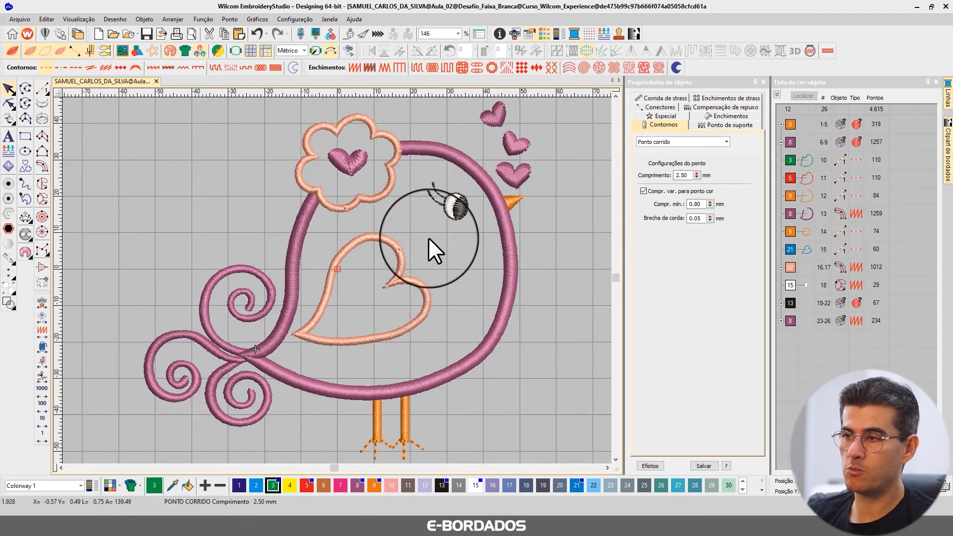
Set the column width of the flower's satin outline to 2 mm and raise it to 2.5 mm.
click(390, 185)
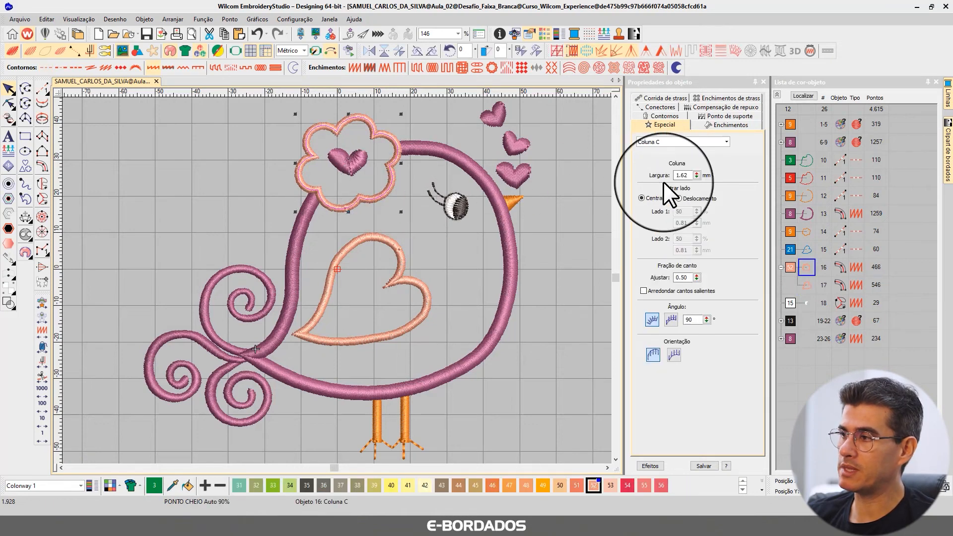
scroll(333, 131, up, 2)
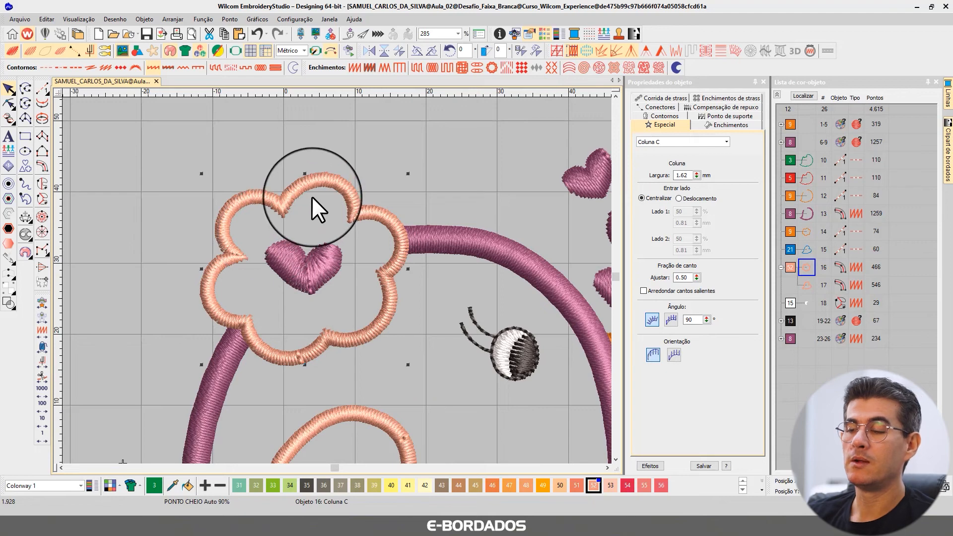
double_click(682, 175)
text(2)
key(Return)
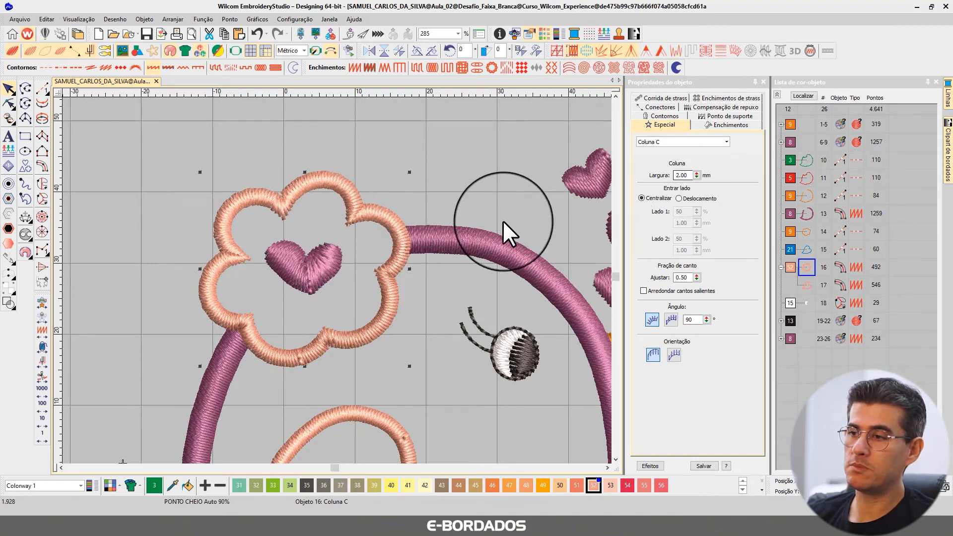
click(691, 175)
drag(691, 175, 667, 164)
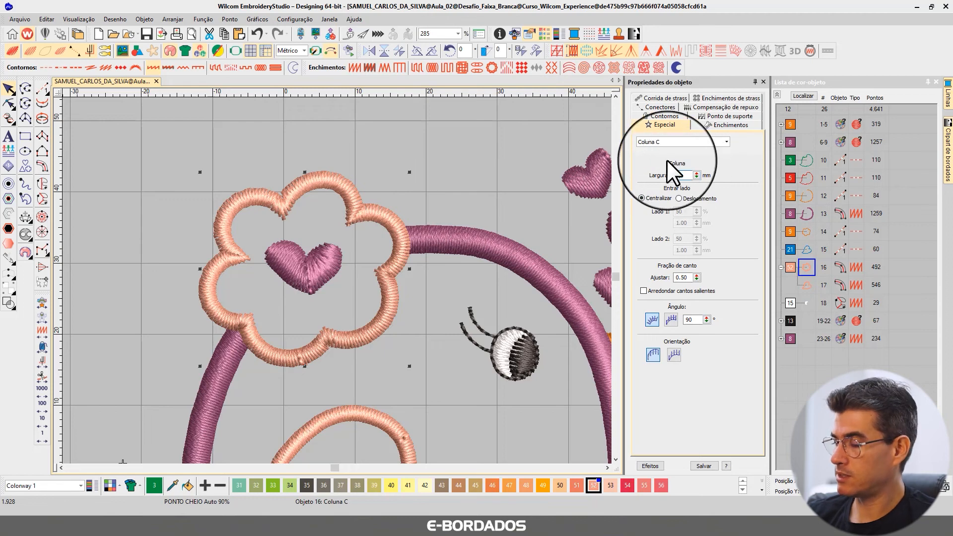
text(2.5)
key(Return)
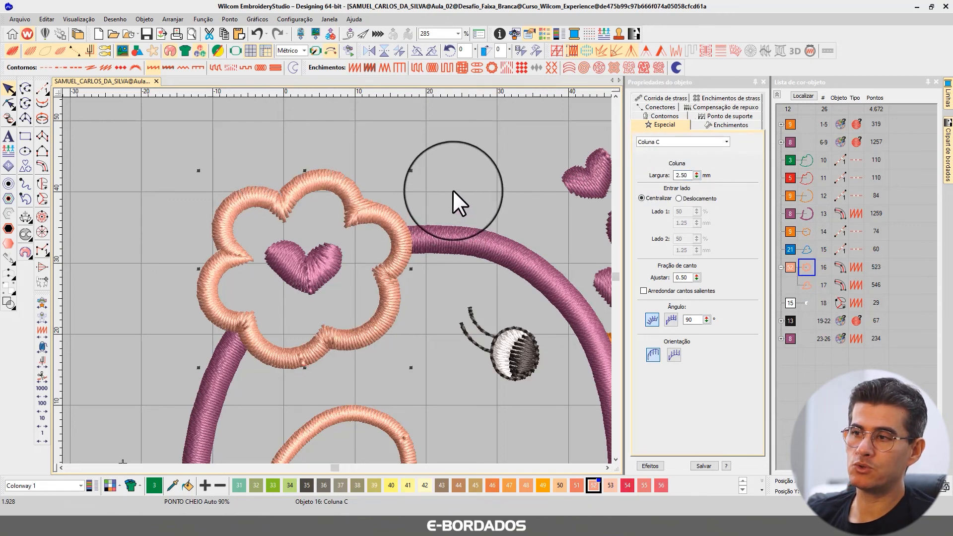
Inspect the reshape nodes along the flower's satin outline and leave node editing.
scroll(316, 159, up, 2)
click(8, 103)
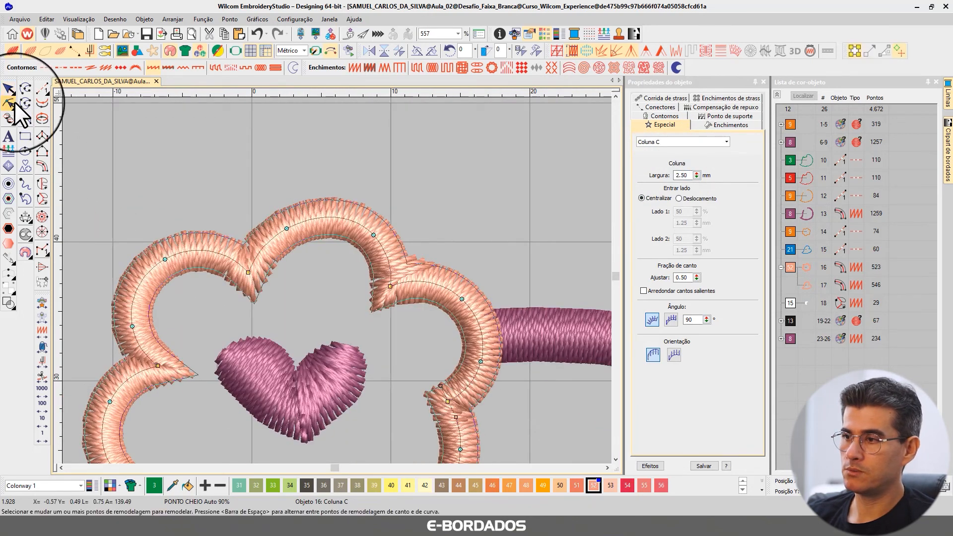
click(9, 89)
scroll(183, 227, down, 4)
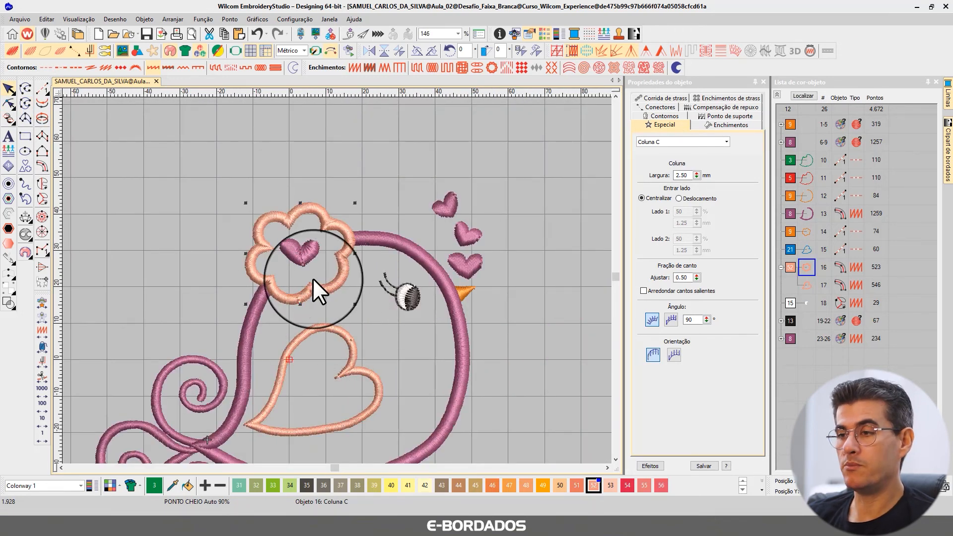
Set the column width of the heart-shaped wing's satin outline to 2.5 mm.
click(324, 326)
double_click(689, 175)
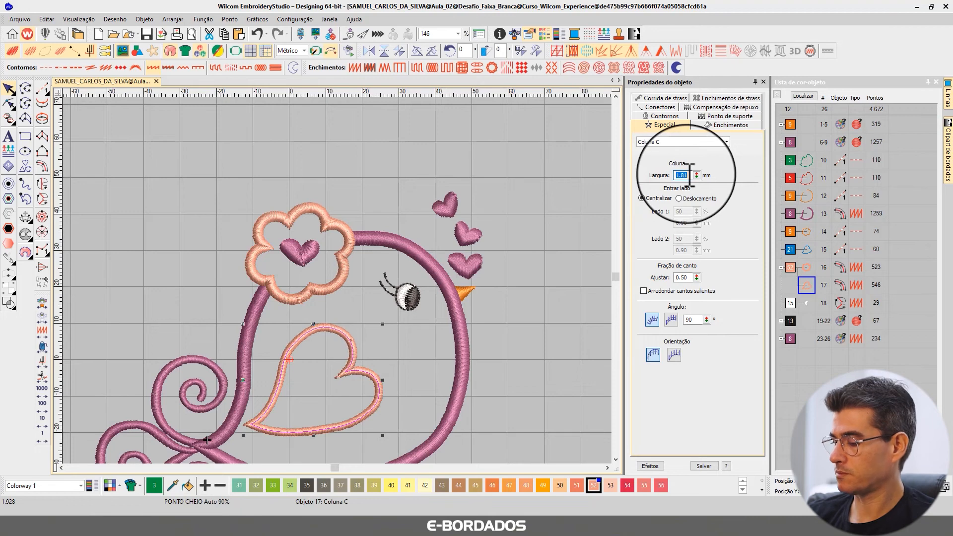
text(2.5)
key(Return)
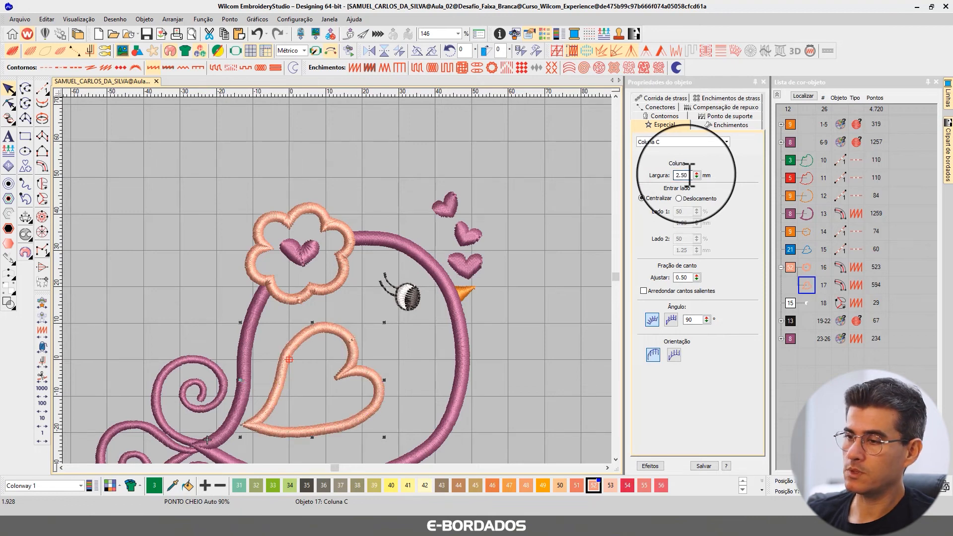
Check the column width of the body's purple satin outline, clear the selection and view the design up close.
click(425, 261)
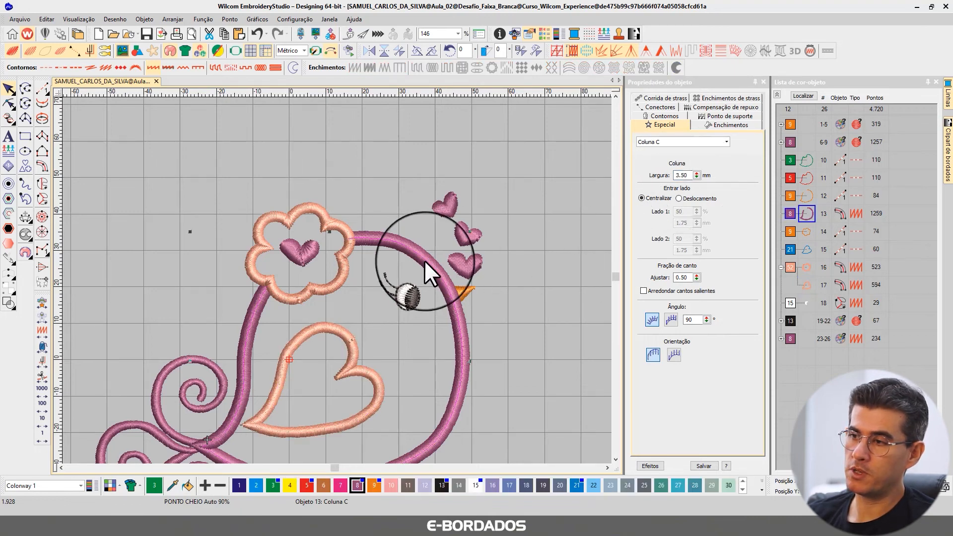
click(503, 326)
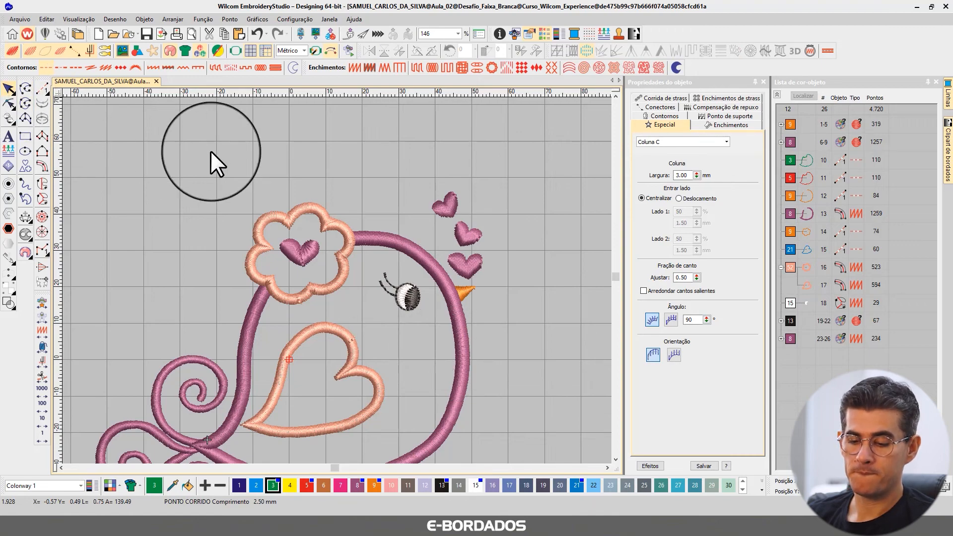
key(1)
scroll(342, 142, up, 2)
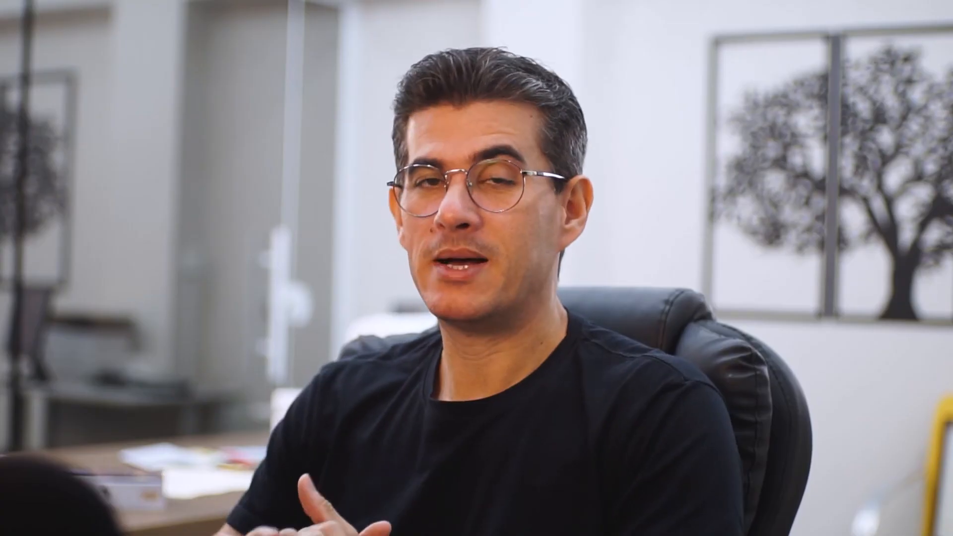